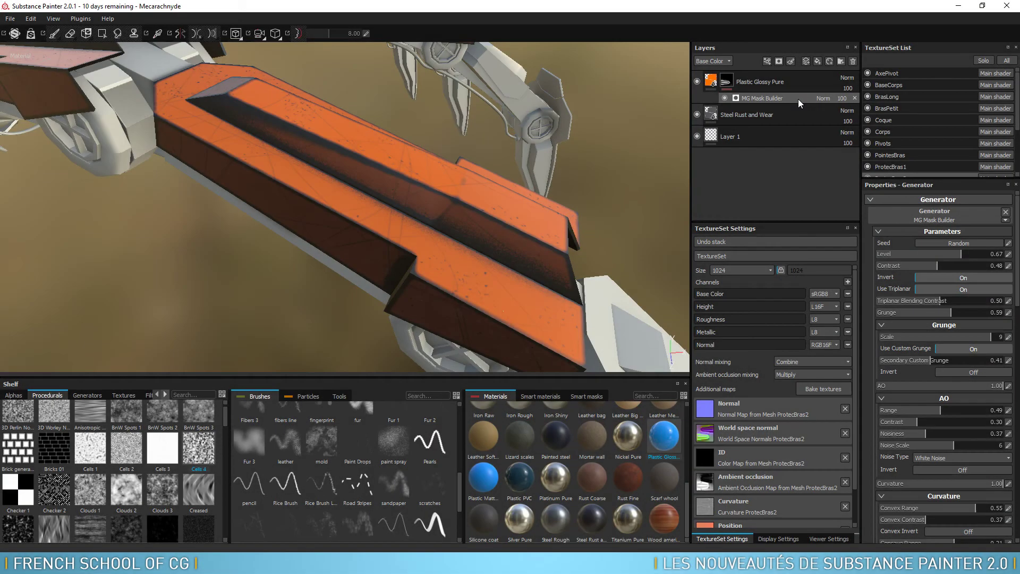
Pick MG Mask Editor in the mask's Generator slot and orbit the arm to inspect it.
{"action": "left_click", "coordinate": [935, 214]}
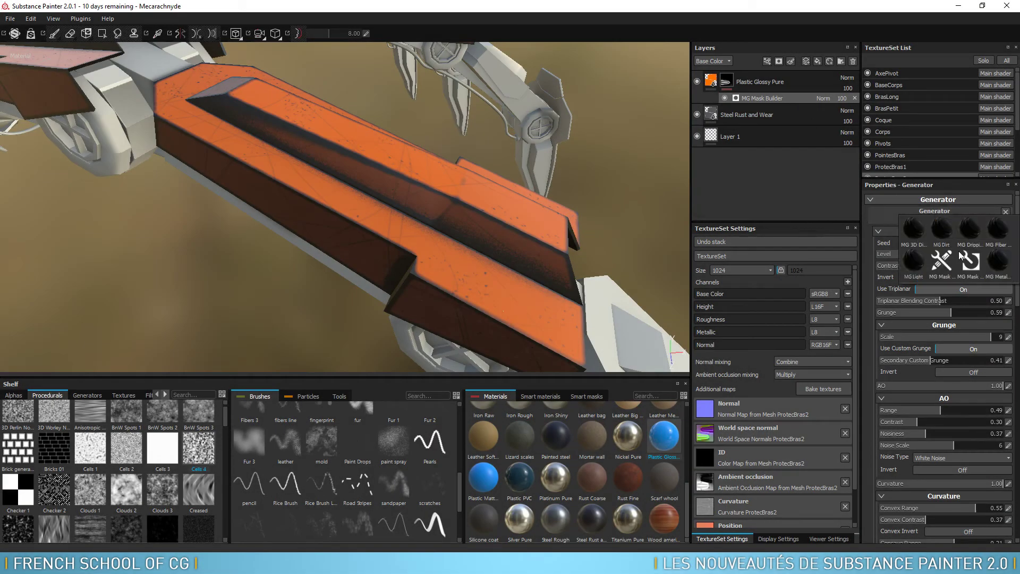
{"action": "left_click", "coordinate": [971, 266]}
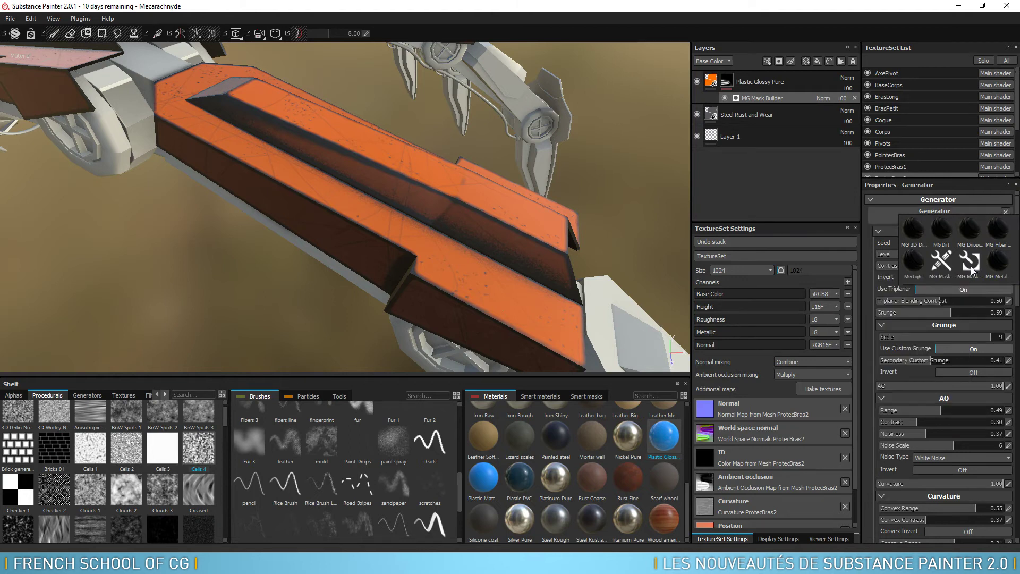
{"action": "left_click_drag", "start_coordinate": [590, 189], "coordinate": [632, 185], "text": "alt"}
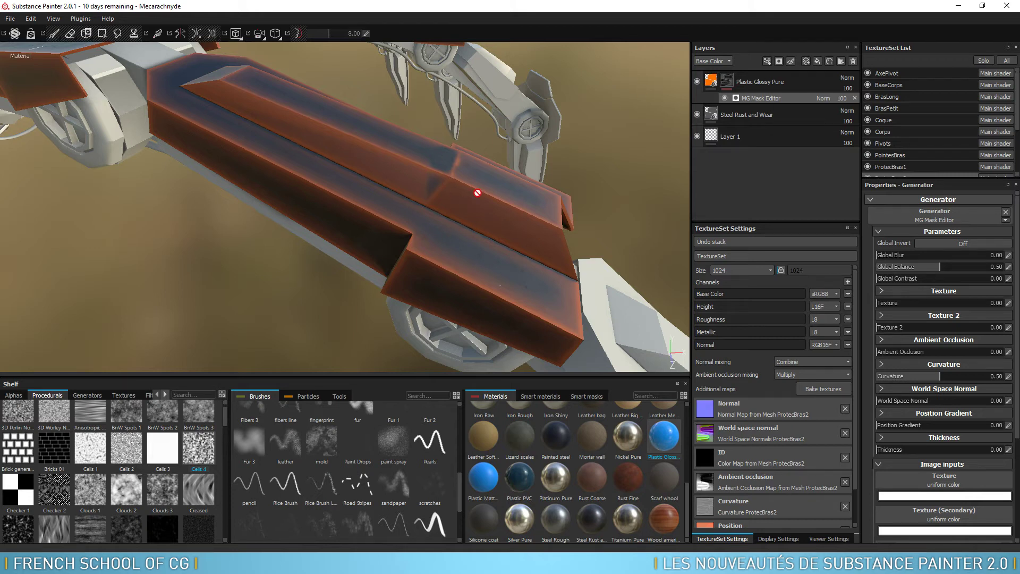
Set MG Mask Editor global balance 0.67, contrast 0.17, curvature 0.00 and Global Invert On.
{"action": "mouse_move", "coordinate": [941, 267]}
{"action": "left_mouse_down"}
{"action": "mouse_move", "coordinate": [974, 270]}
{"action": "mouse_move", "coordinate": [962, 272]}
{"action": "left_mouse_up"}
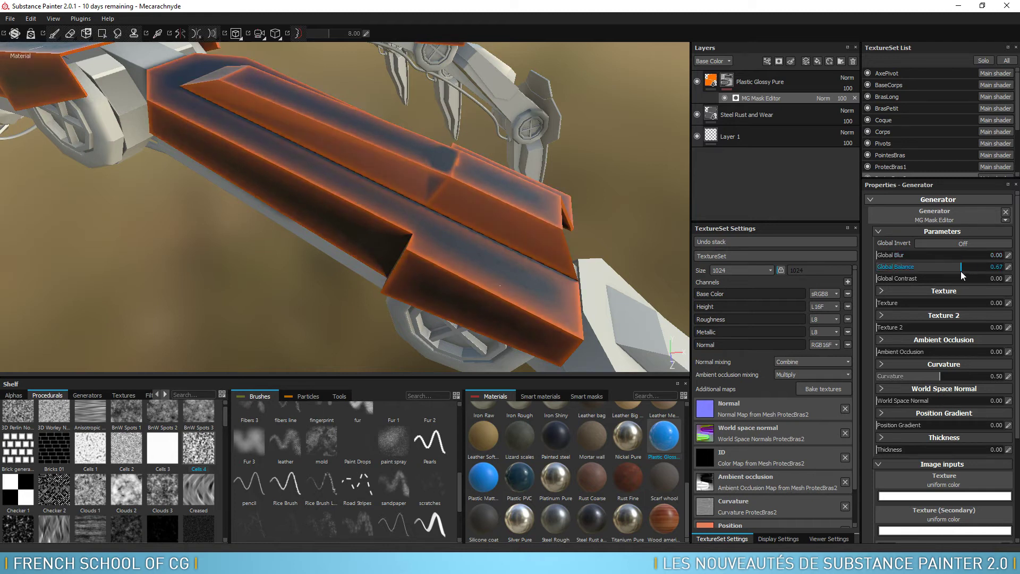
{"action": "left_click", "coordinate": [900, 254]}
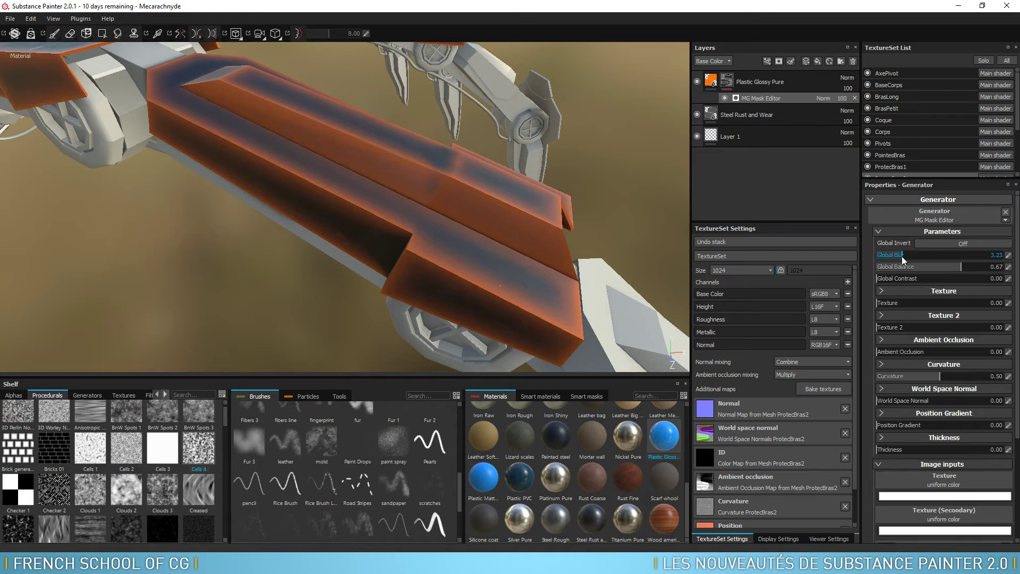
{"action": "mouse_move", "coordinate": [889, 255]}
{"action": "left_mouse_down"}
{"action": "mouse_move", "coordinate": [870, 251]}
{"action": "mouse_move", "coordinate": [914, 280]}
{"action": "left_mouse_up"}
{"action": "left_click", "coordinate": [895, 279]}
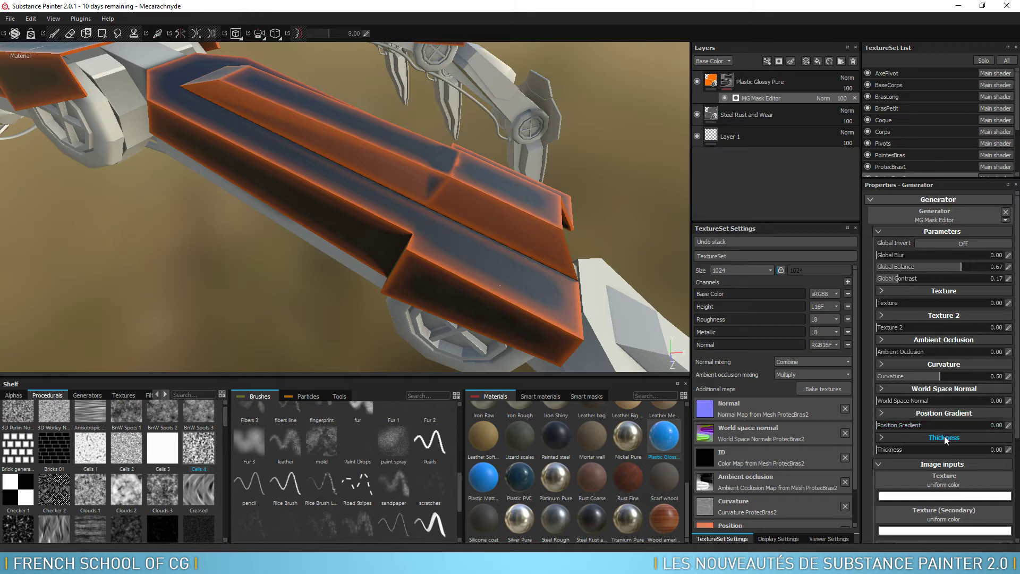
{"action": "left_click_drag", "start_coordinate": [941, 377], "coordinate": [874, 378]}
{"action": "left_click", "coordinate": [965, 244]}
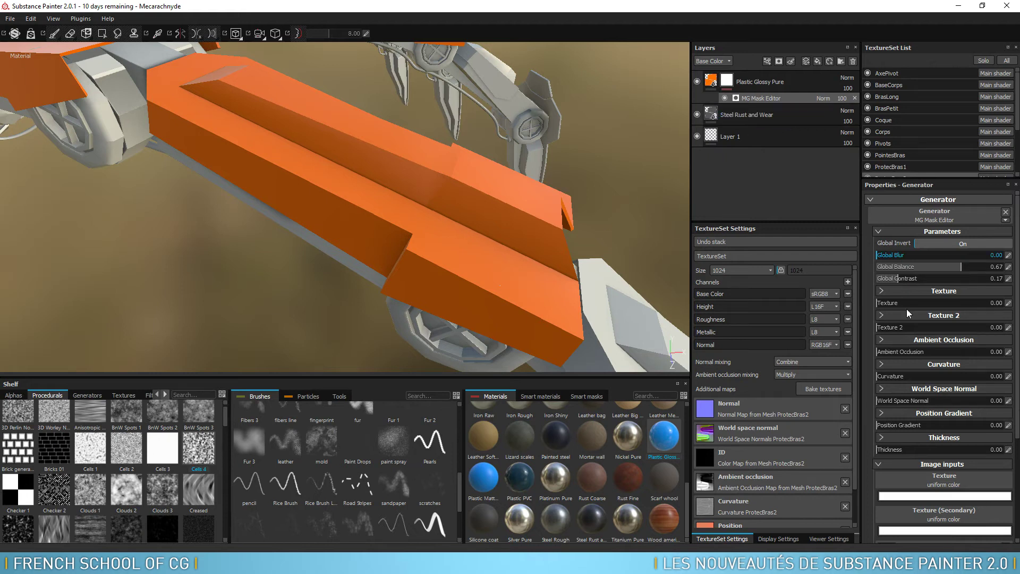
Add Ambient Occlusion to the mask at full strength 1.00.
{"action": "left_click", "coordinate": [883, 339]}
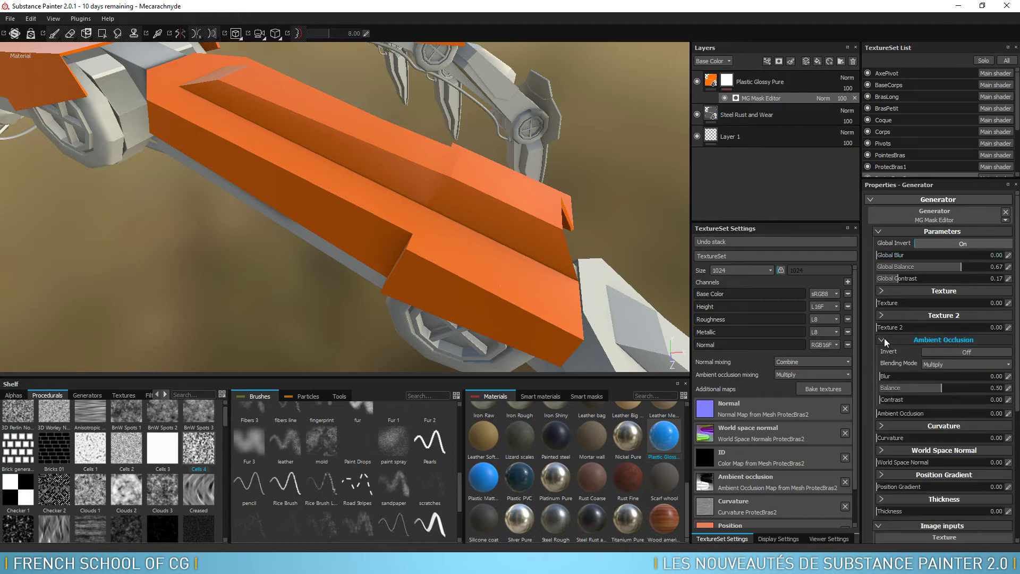
{"action": "mouse_move", "coordinate": [524, 254]}
{"action": "left_mouse_down", "text": "alt"}
{"action": "mouse_move", "coordinate": [453, 257]}
{"action": "mouse_move", "coordinate": [501, 241]}
{"action": "mouse_move", "coordinate": [588, 176]}
{"action": "mouse_move", "coordinate": [549, 219]}
{"action": "left_mouse_up", "text": "alt"}
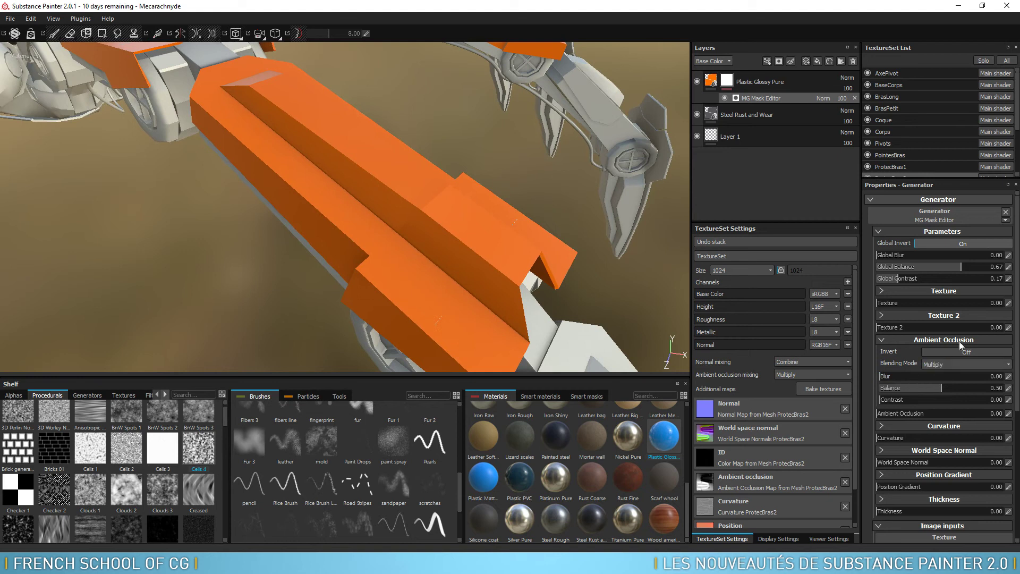
{"action": "left_click", "coordinate": [945, 414]}
{"action": "left_click_drag", "start_coordinate": [955, 417], "coordinate": [1016, 417]}
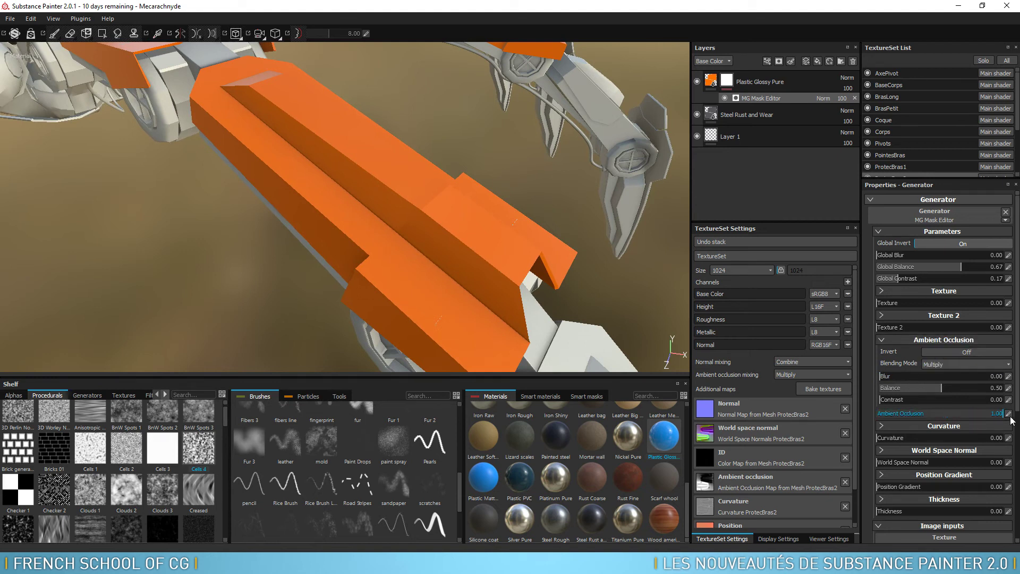
{"action": "left_click", "coordinate": [885, 340]}
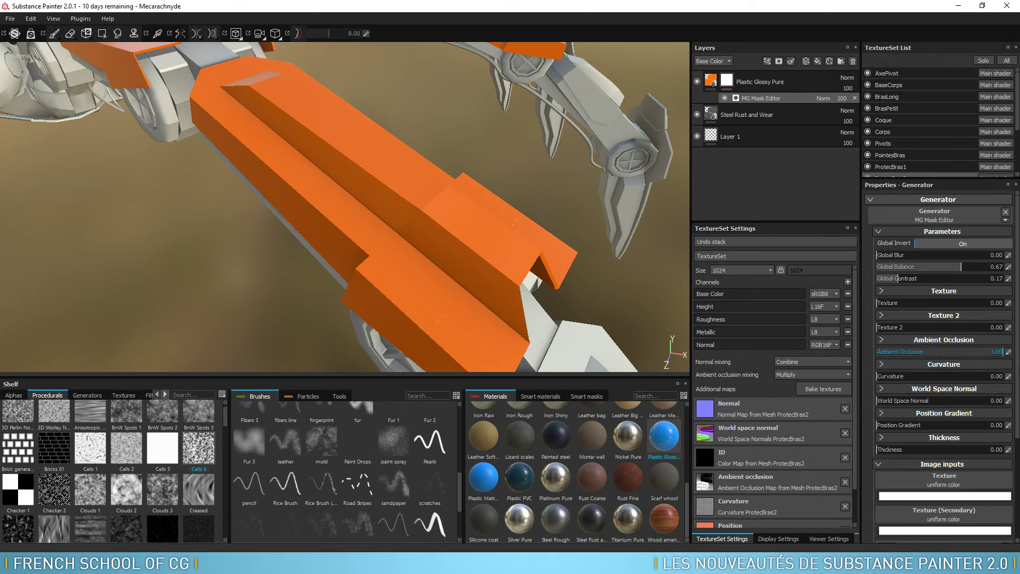
Set Ambient Occlusion blending to Normal with Invert On, easing its strength slightly.
{"action": "left_click", "coordinate": [881, 341]}
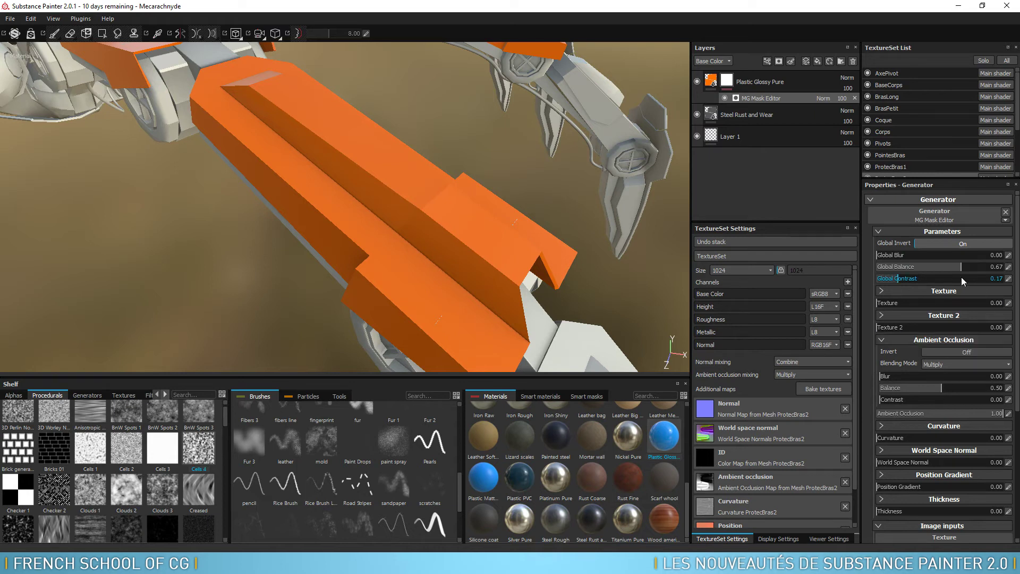
{"action": "left_click", "coordinate": [967, 352]}
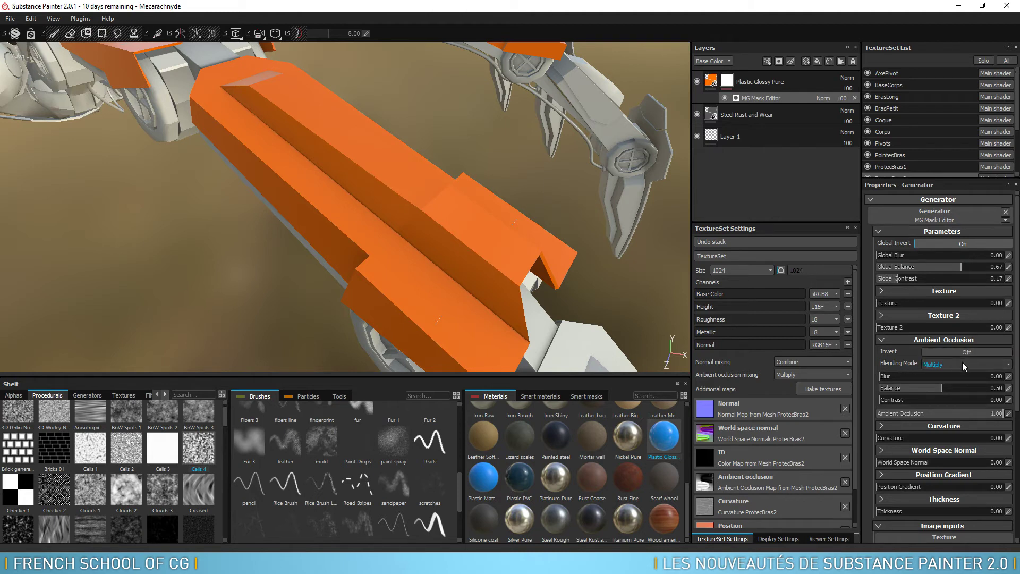
{"action": "left_click", "coordinate": [963, 363]}
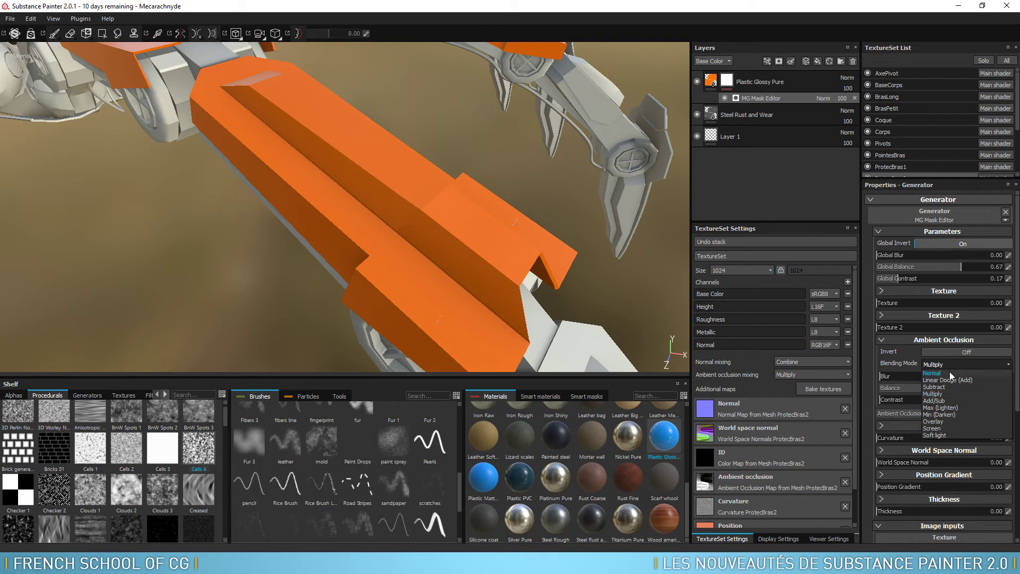
{"action": "left_click", "coordinate": [949, 373]}
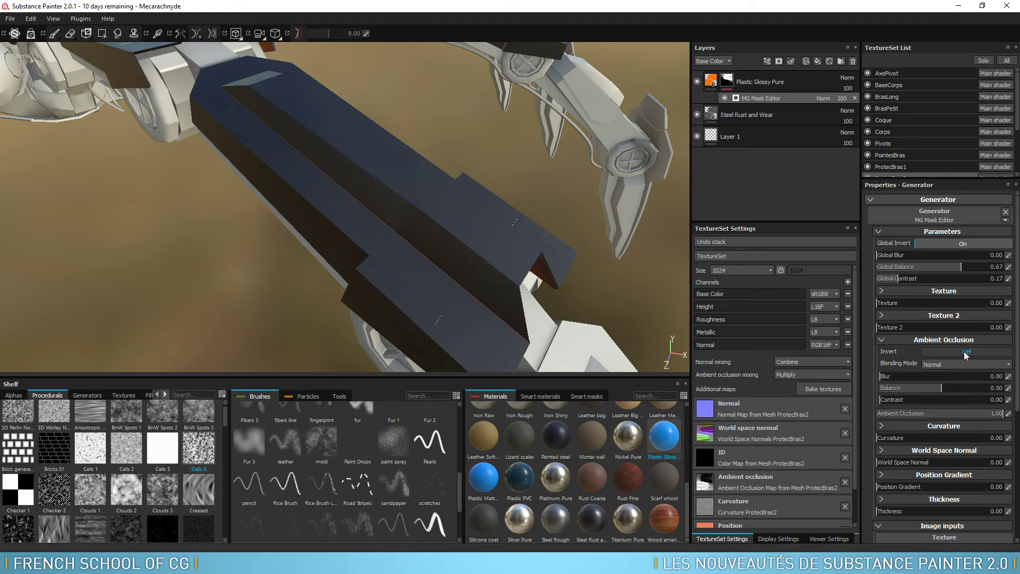
{"action": "left_click", "coordinate": [964, 351]}
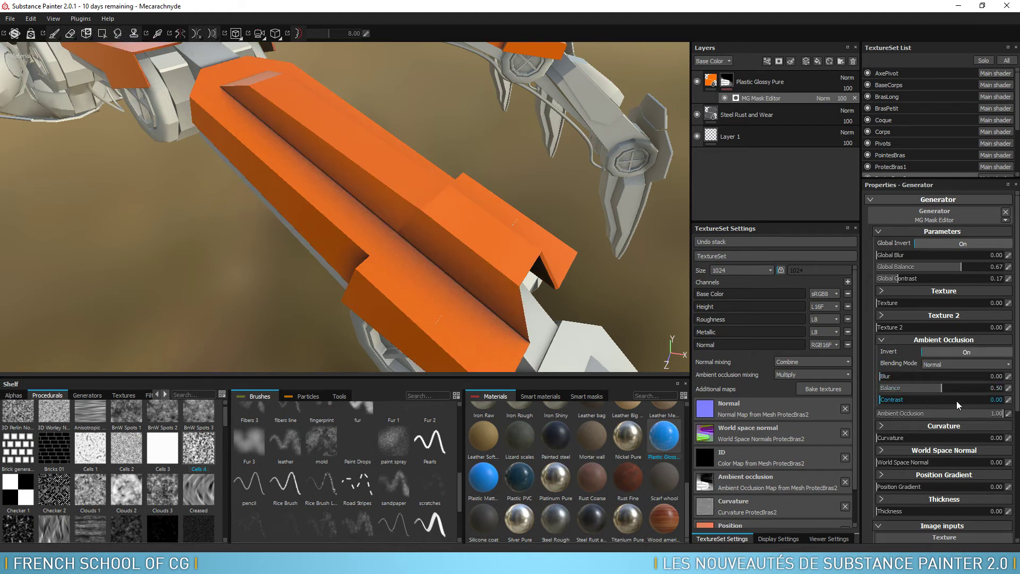
{"action": "left_click_drag", "start_coordinate": [983, 414], "coordinate": [1001, 420]}
Set occlusion balance to 0.34 and contrast to 0.41, inspecting the arm up close.
{"action": "mouse_move", "coordinate": [954, 391]}
{"action": "left_mouse_down"}
{"action": "mouse_move", "coordinate": [965, 390]}
{"action": "mouse_move", "coordinate": [923, 388]}
{"action": "mouse_move", "coordinate": [923, 399]}
{"action": "left_mouse_up"}
{"action": "left_click", "coordinate": [898, 399]}
{"action": "mouse_move", "coordinate": [395, 128]}
{"action": "left_mouse_down", "text": "alt"}
{"action": "mouse_move", "coordinate": [542, 107]}
{"action": "mouse_move", "coordinate": [533, 130]}
{"action": "mouse_move", "coordinate": [408, 151]}
{"action": "mouse_move", "coordinate": [574, 200]}
{"action": "left_mouse_up", "text": "alt"}
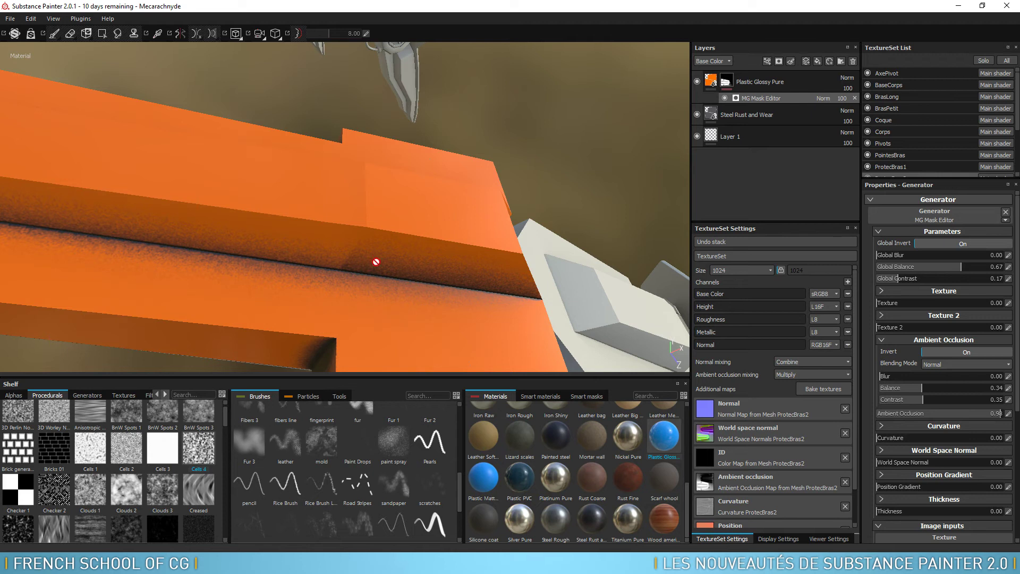
{"action": "mouse_move", "coordinate": [581, 217]}
{"action": "left_mouse_down", "text": "alt"}
{"action": "mouse_move", "coordinate": [622, 171]}
{"action": "mouse_move", "coordinate": [608, 98]}
{"action": "mouse_move", "coordinate": [497, 82]}
{"action": "mouse_move", "coordinate": [488, 197]}
{"action": "mouse_move", "coordinate": [542, 231]}
{"action": "mouse_move", "coordinate": [353, 151]}
{"action": "mouse_move", "coordinate": [361, 121]}
{"action": "mouse_move", "coordinate": [406, 125]}
{"action": "mouse_move", "coordinate": [397, 105]}
{"action": "left_mouse_up", "text": "alt"}
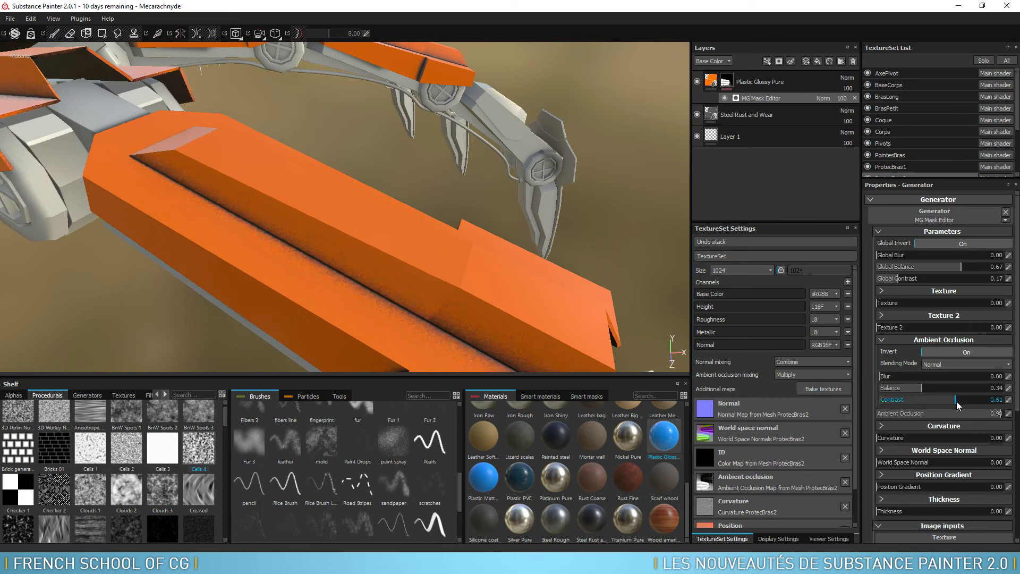
{"action": "mouse_move", "coordinate": [578, 226]}
{"action": "left_mouse_down", "text": "alt"}
{"action": "mouse_move", "coordinate": [565, 242]}
{"action": "mouse_move", "coordinate": [594, 200]}
{"action": "left_mouse_up", "text": "alt"}
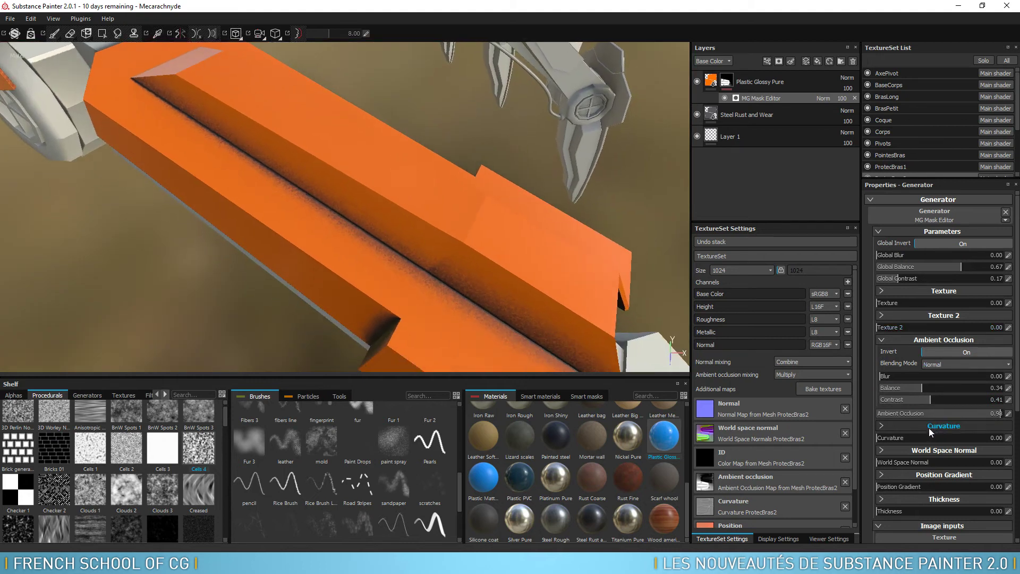
Add curvature to the mask at 0.55.
{"action": "left_click", "coordinate": [897, 438]}
{"action": "left_click_drag", "start_coordinate": [938, 442], "coordinate": [946, 441]}
{"action": "scroll", "coordinate": [1018, 408], "scroll_direction": "down", "scroll_amount": 3}
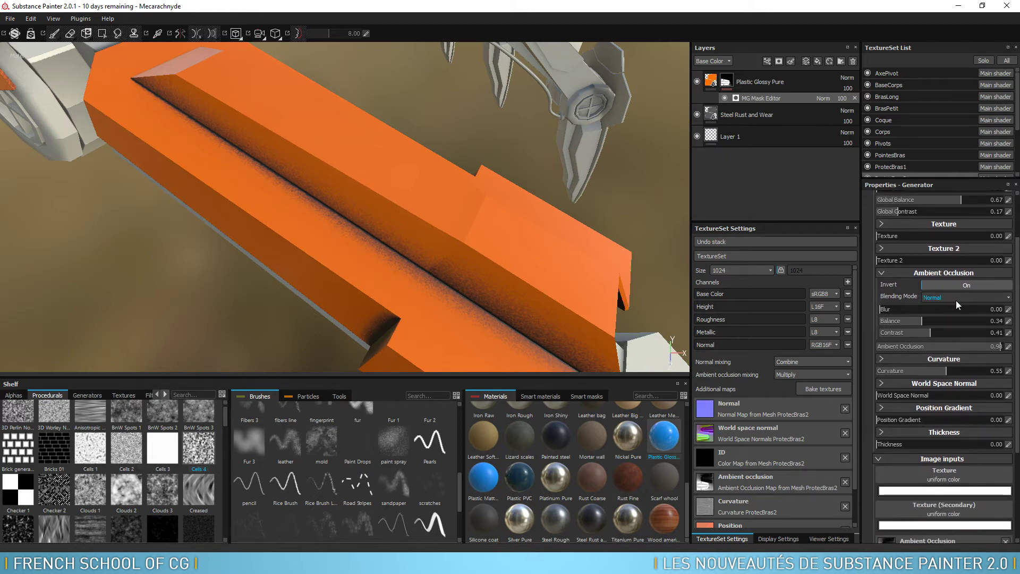
Set curvature blending to Normal and occlusion blending to Linear Dodge (Add).
{"action": "left_click", "coordinate": [881, 359]}
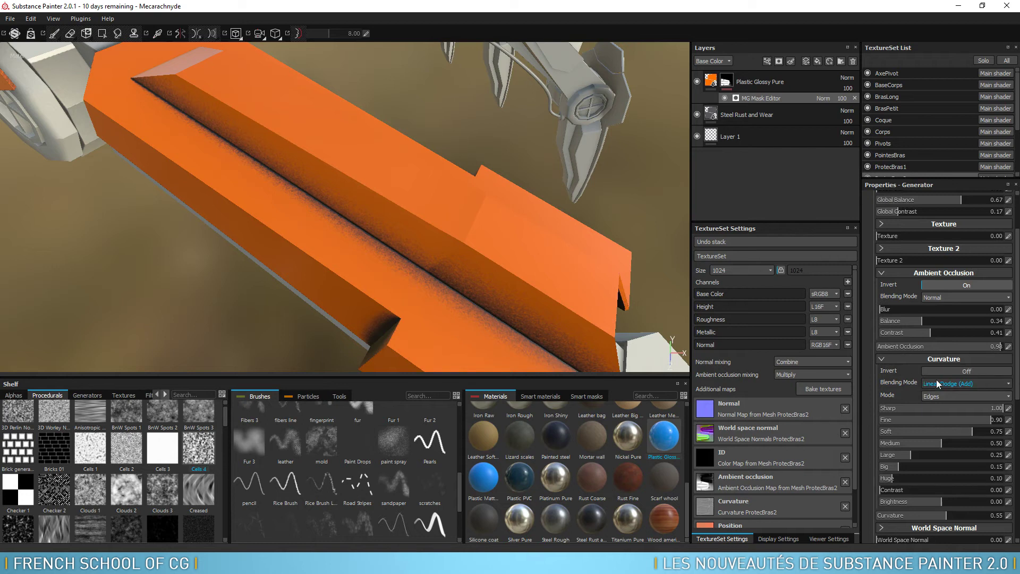
{"action": "left_click", "coordinate": [970, 382]}
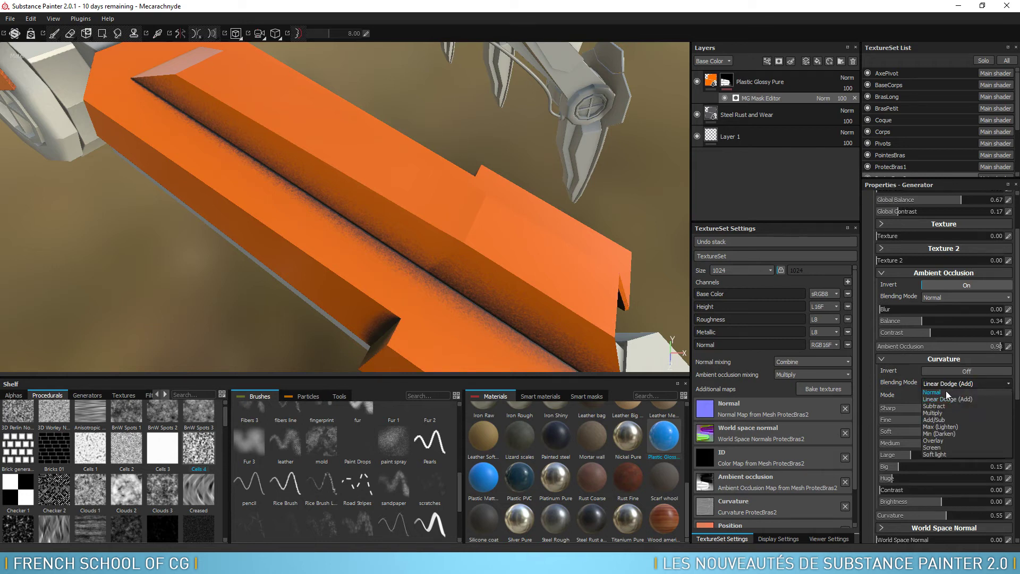
{"action": "left_click", "coordinate": [946, 391]}
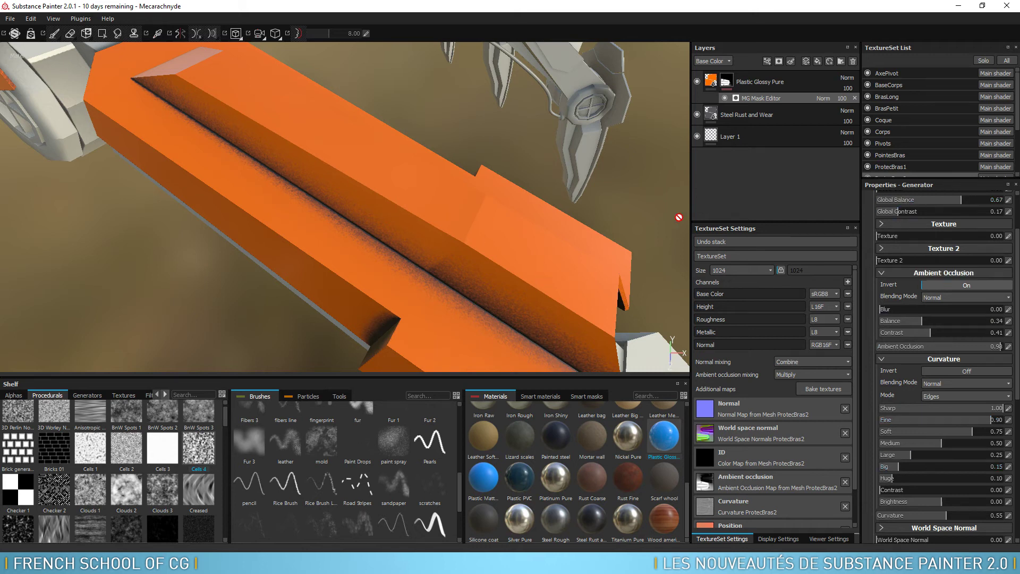
{"action": "left_click", "coordinate": [963, 297]}
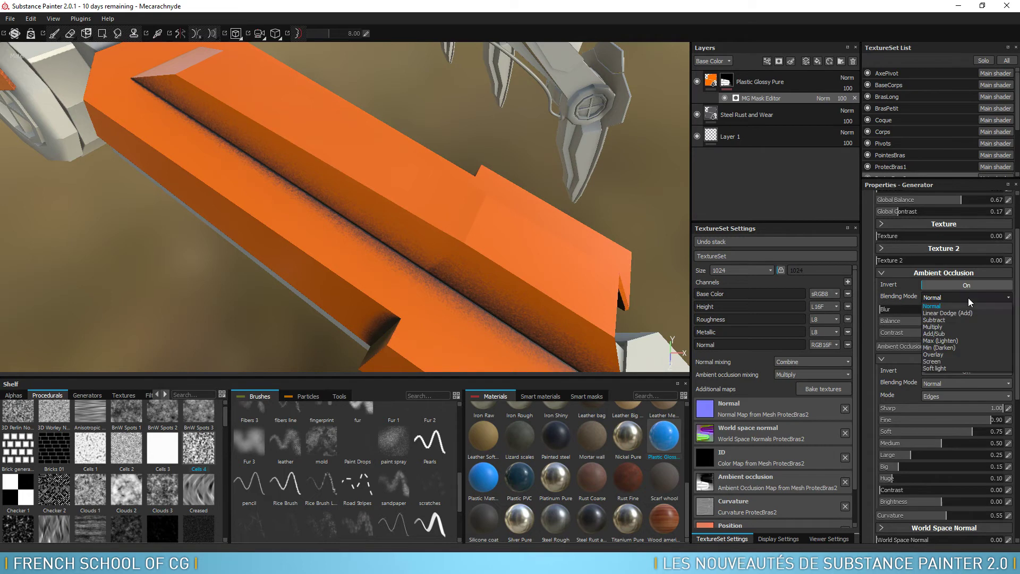
{"action": "left_click", "coordinate": [967, 315]}
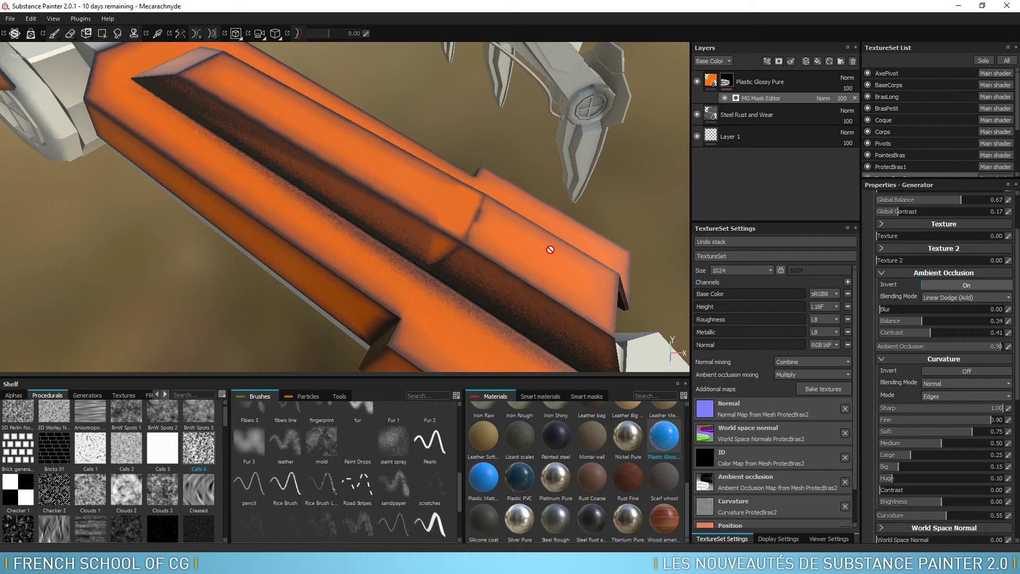
{"action": "left_click", "coordinate": [728, 82]}
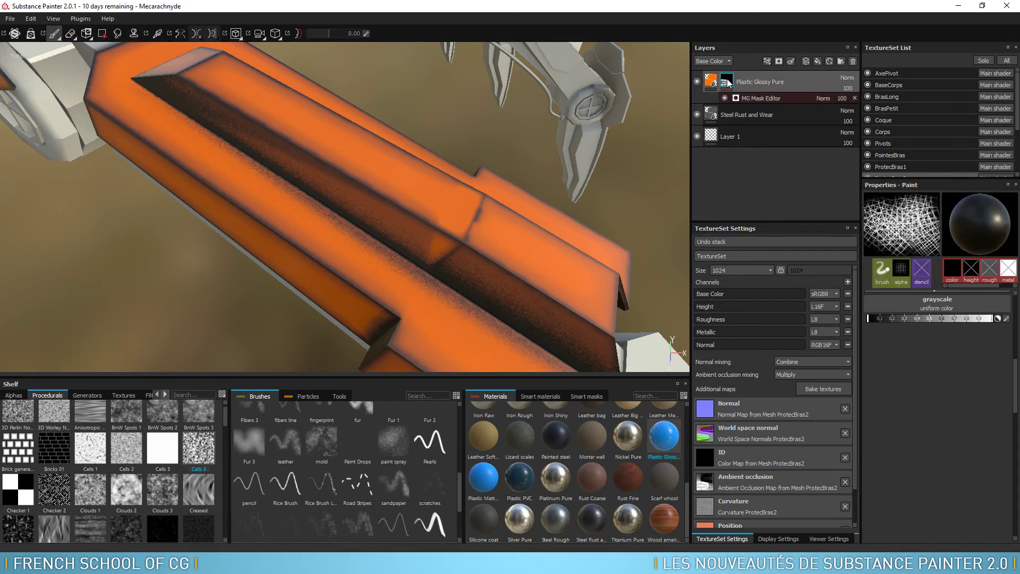
View the mask alone and switch curvature blending to Add/Sub.
{"action": "left_click", "coordinate": [728, 82], "text": "alt"}
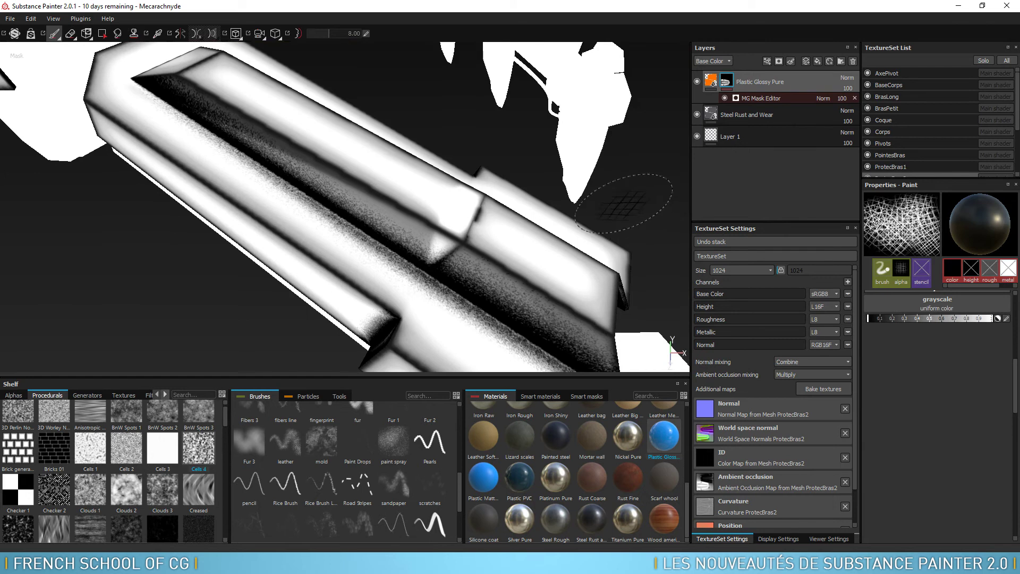
{"action": "left_click_drag", "start_coordinate": [579, 164], "coordinate": [497, 161], "text": "alt"}
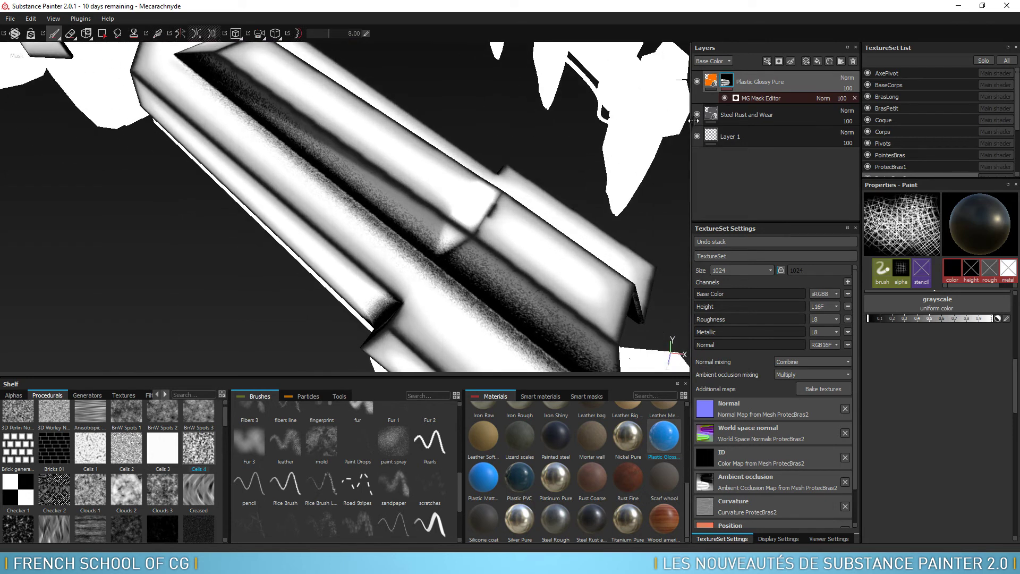
{"action": "left_click", "coordinate": [768, 97]}
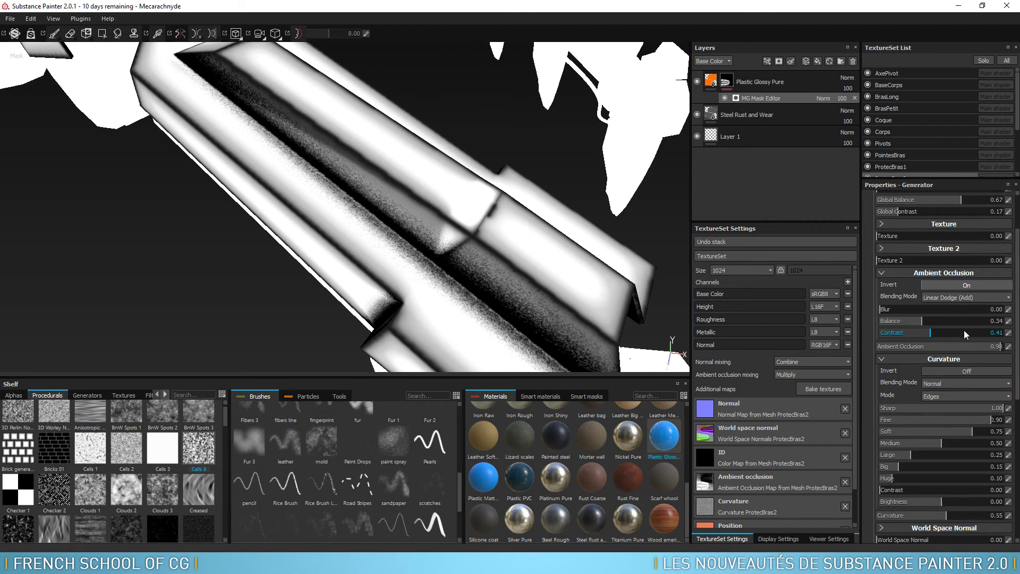
{"action": "left_click", "coordinate": [949, 384]}
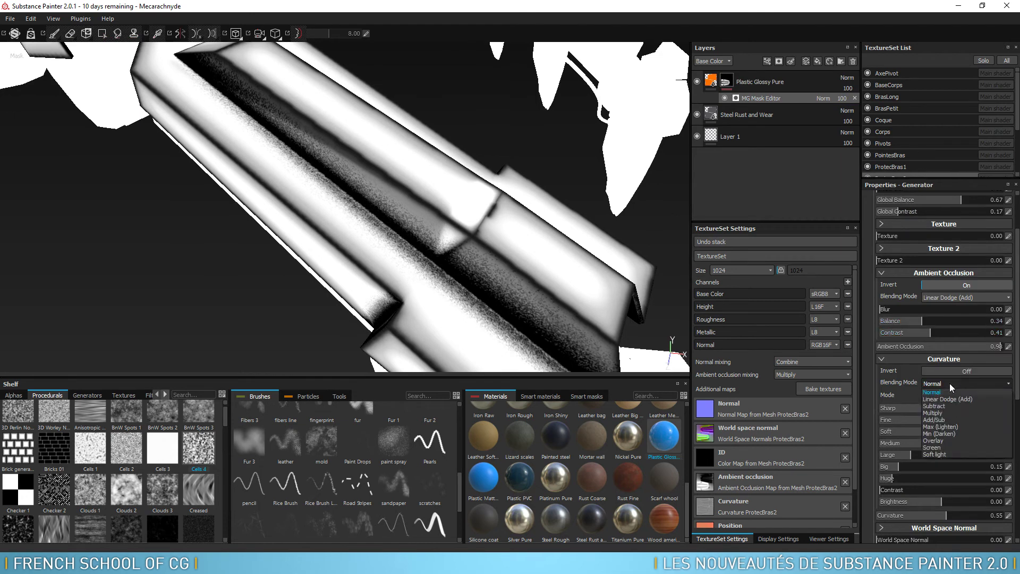
{"action": "left_click", "coordinate": [945, 419]}
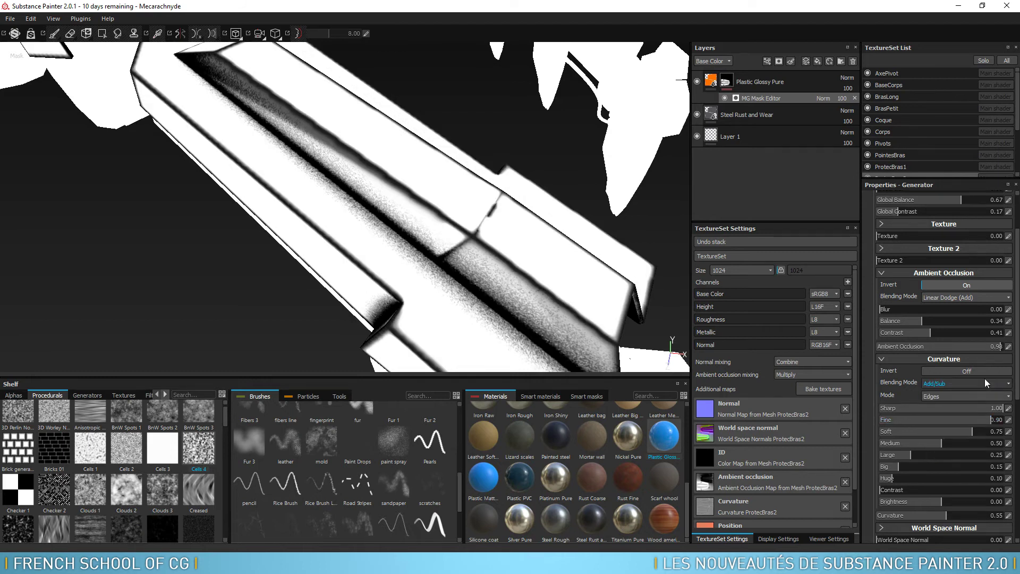
Try Subtract, Multiply, Add/Sub, Max (Lighten) and Min (Darken) as occlusion blending.
{"action": "left_click", "coordinate": [953, 297]}
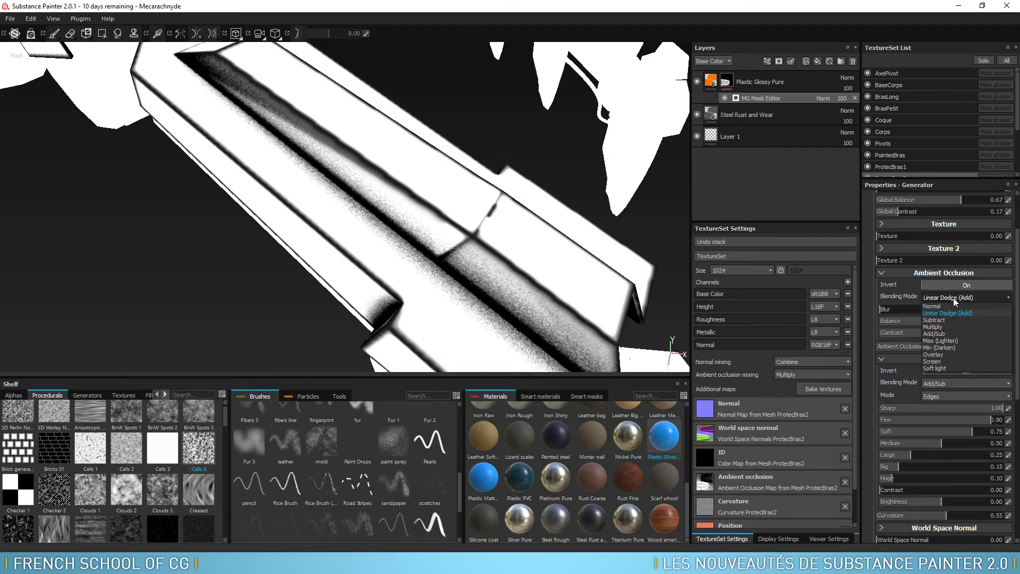
{"action": "left_click", "coordinate": [944, 318]}
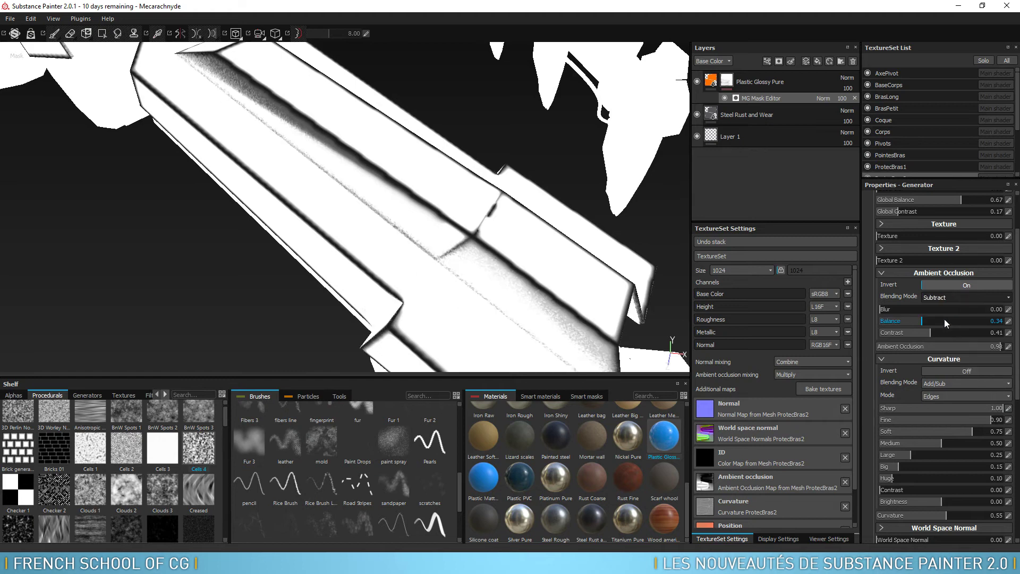
{"action": "left_click", "coordinate": [948, 299]}
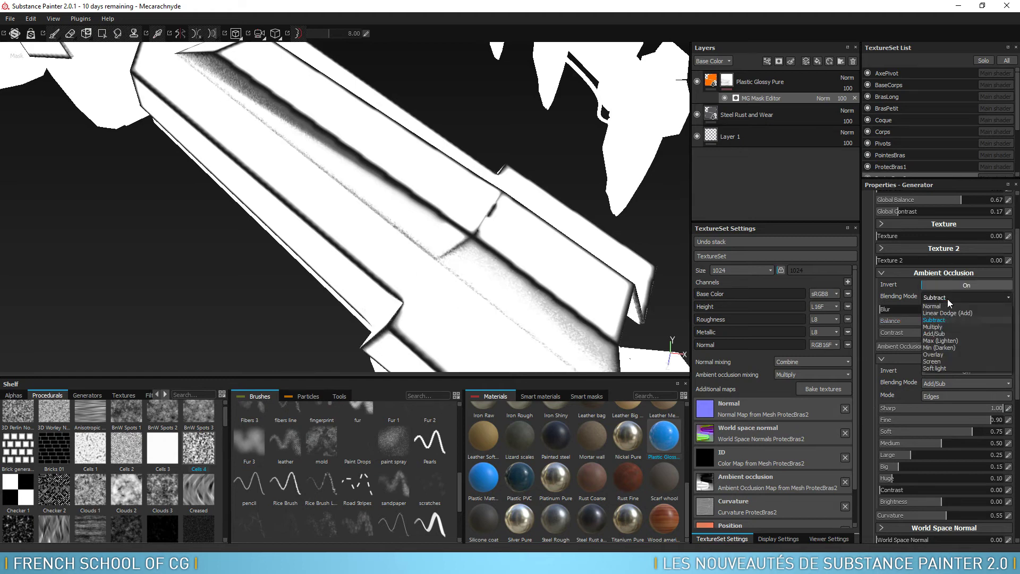
{"action": "left_click", "coordinate": [946, 328]}
{"action": "left_click", "coordinate": [956, 297]}
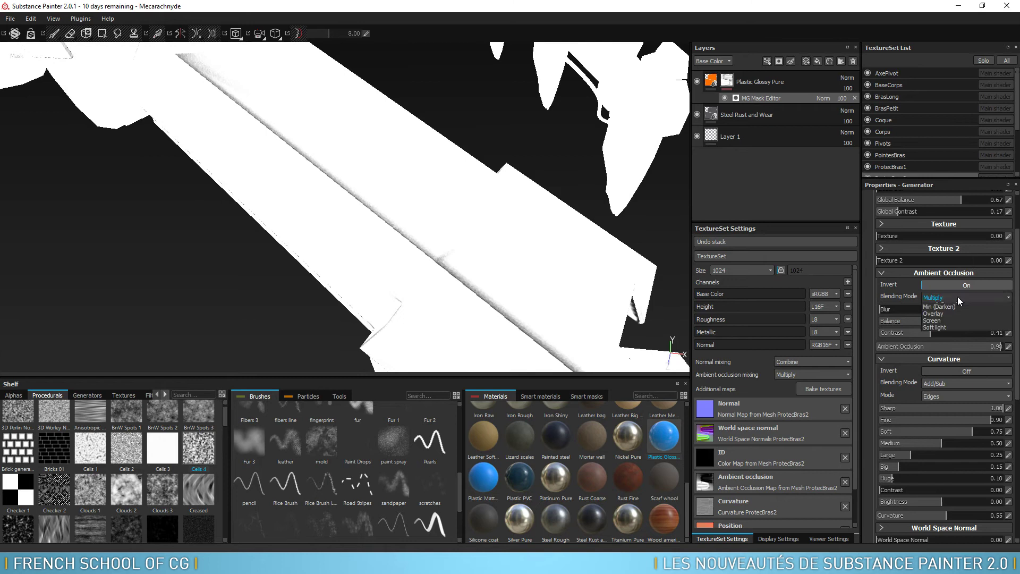
{"action": "left_click", "coordinate": [949, 333]}
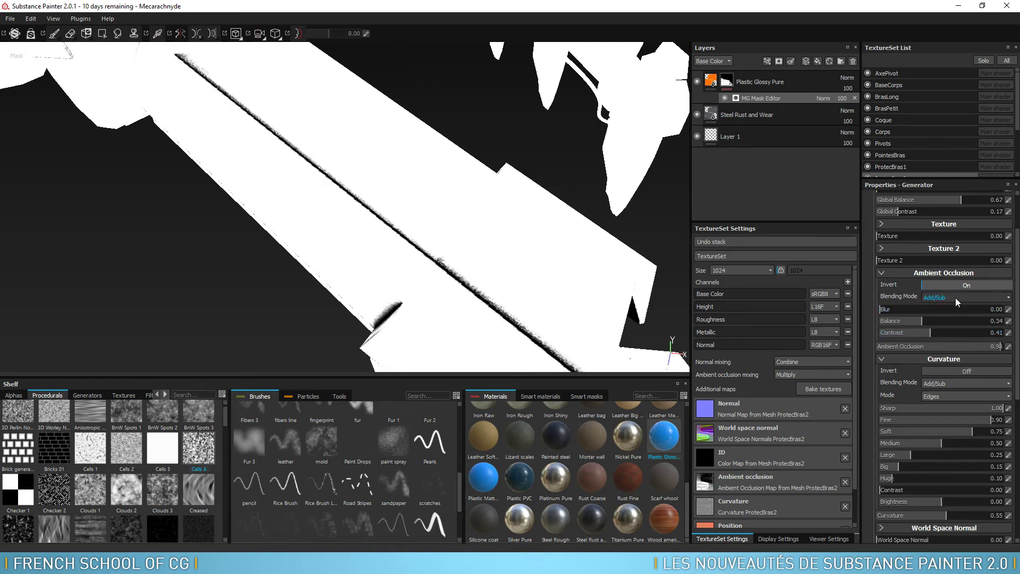
{"action": "left_click", "coordinate": [955, 297]}
{"action": "left_click", "coordinate": [947, 340]}
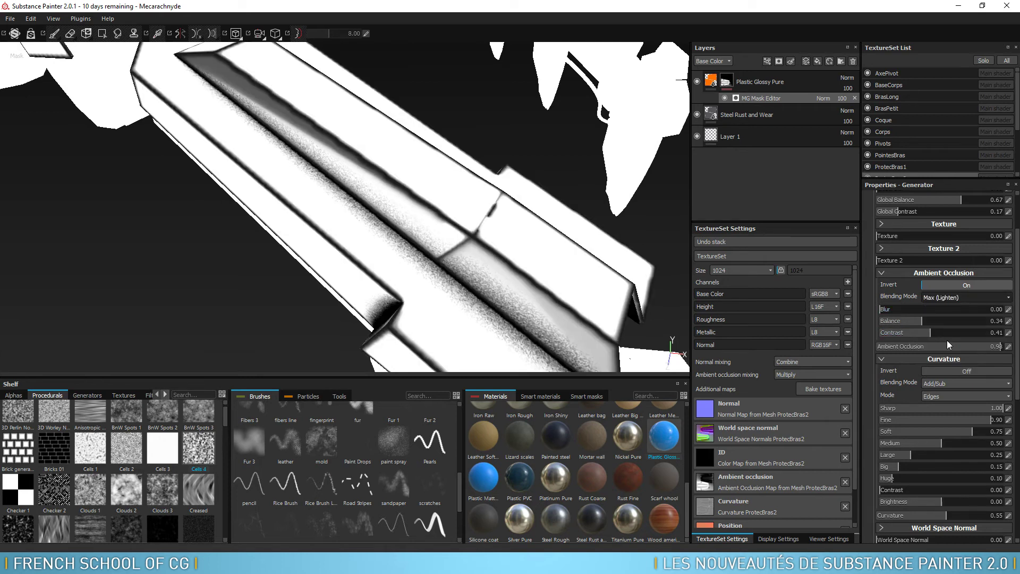
{"action": "left_click", "coordinate": [964, 295]}
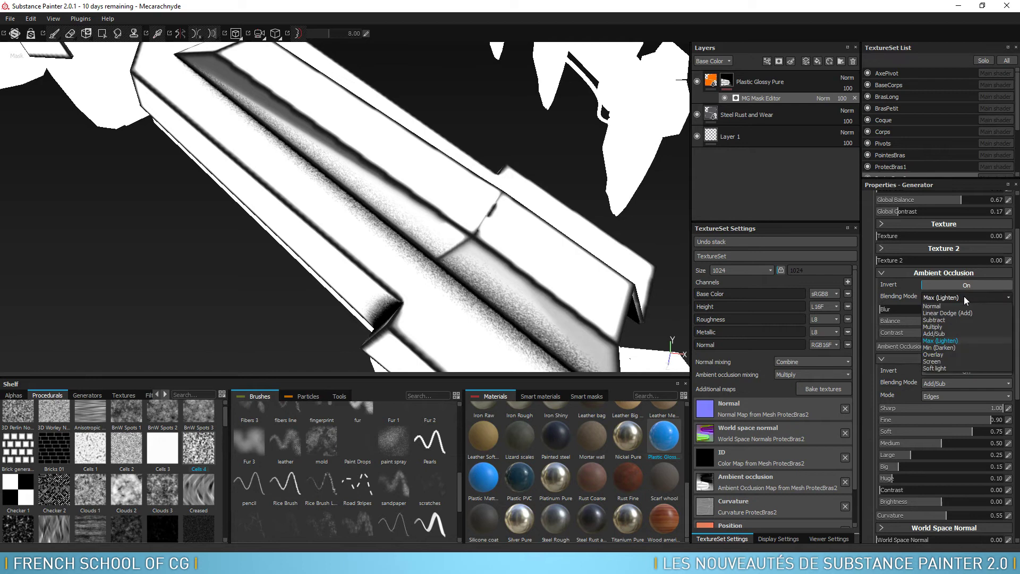
{"action": "left_click", "coordinate": [949, 346]}
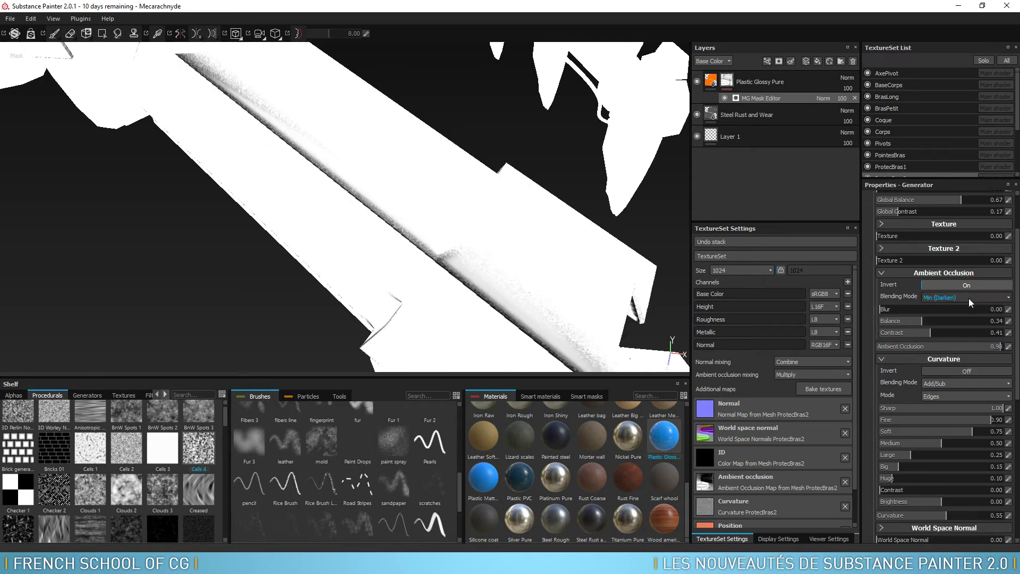
Compare Overlay, Screen and Soft light occlusion blending, settling on Screen.
{"action": "left_click", "coordinate": [963, 296]}
{"action": "left_click", "coordinate": [948, 354]}
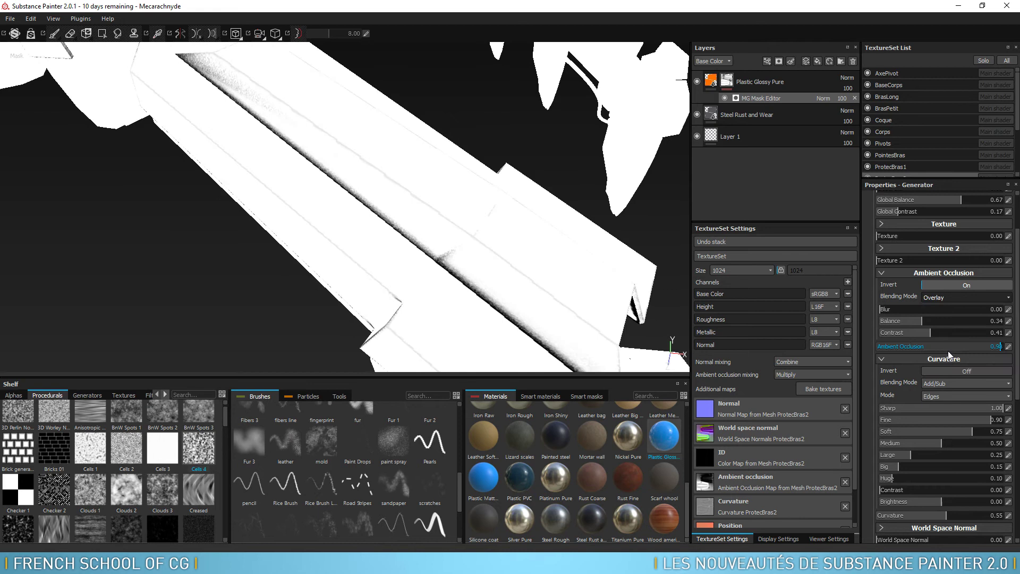
{"action": "left_click", "coordinate": [957, 299]}
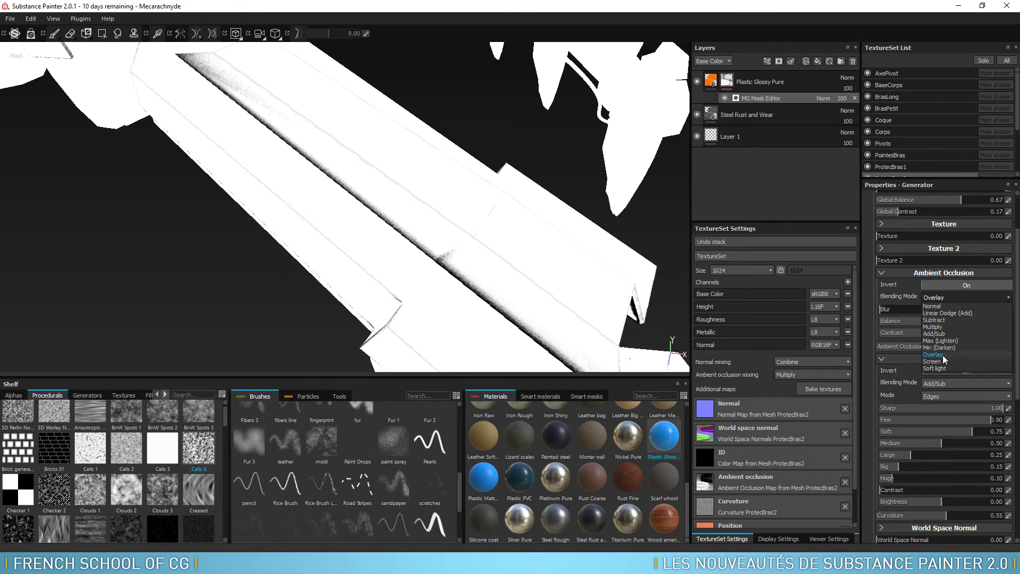
{"action": "left_click", "coordinate": [942, 362]}
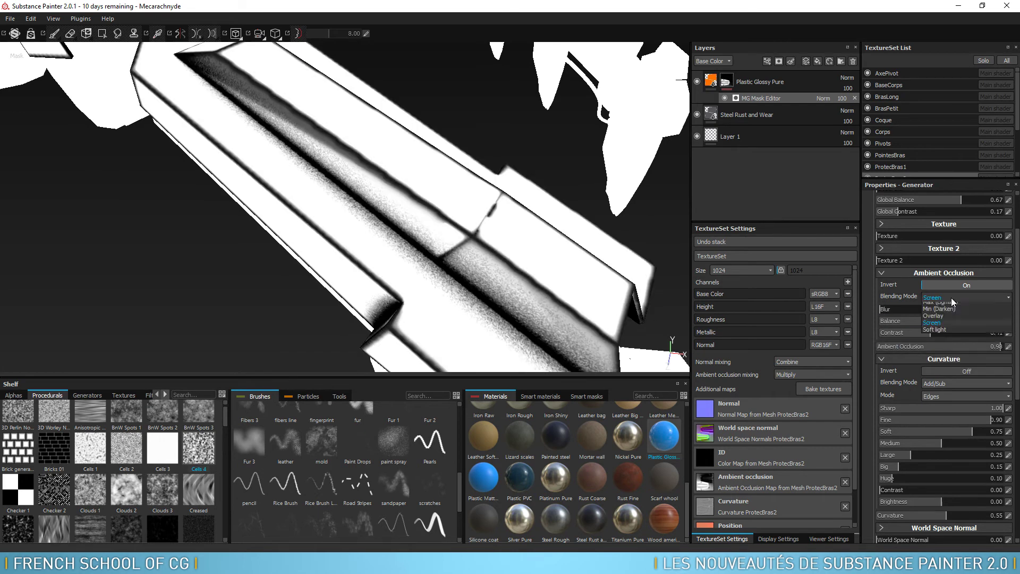
{"action": "left_click", "coordinate": [952, 298]}
{"action": "left_click", "coordinate": [952, 365]}
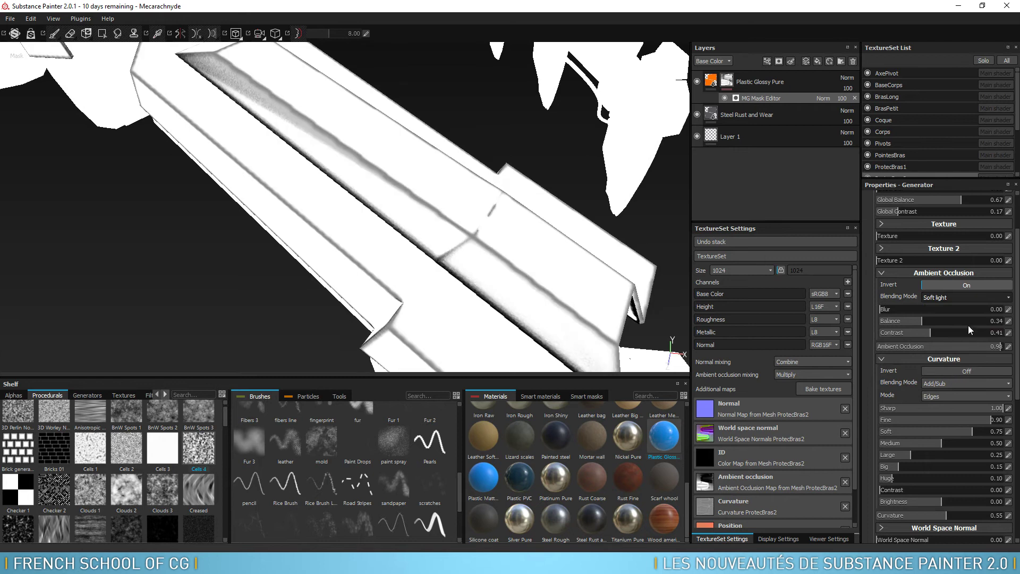
{"action": "left_click", "coordinate": [956, 295]}
{"action": "left_click", "coordinate": [941, 361]}
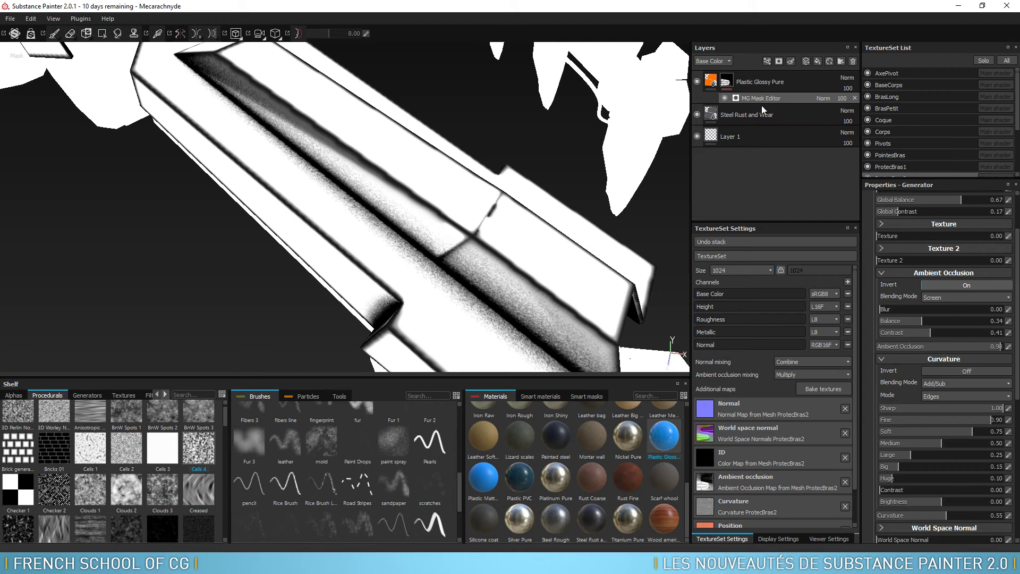
{"action": "left_click", "coordinate": [727, 82]}
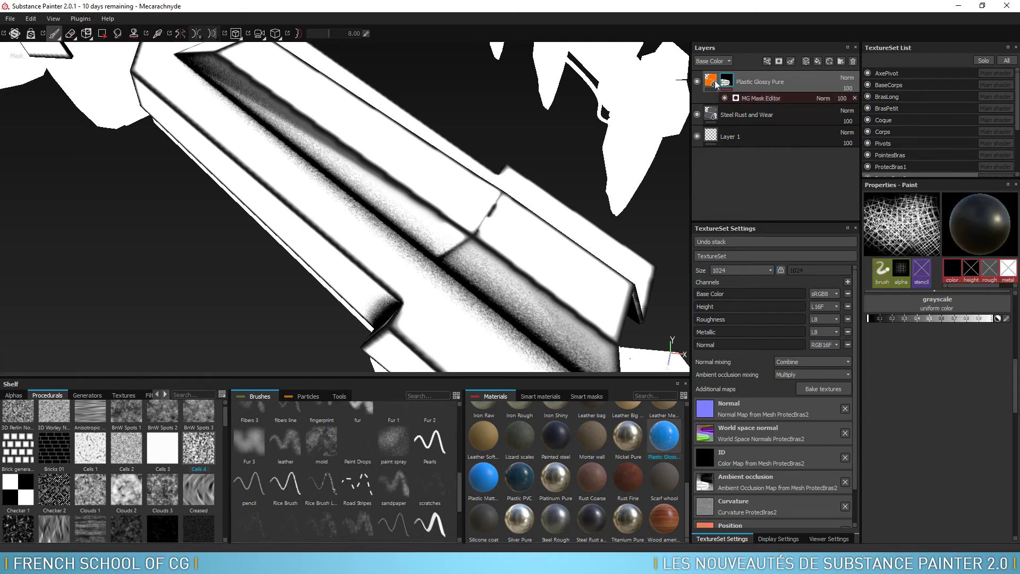
Reopen the MG Mask Editor generator and set Sharp curvature to 0.63.
{"action": "left_click", "coordinate": [714, 82]}
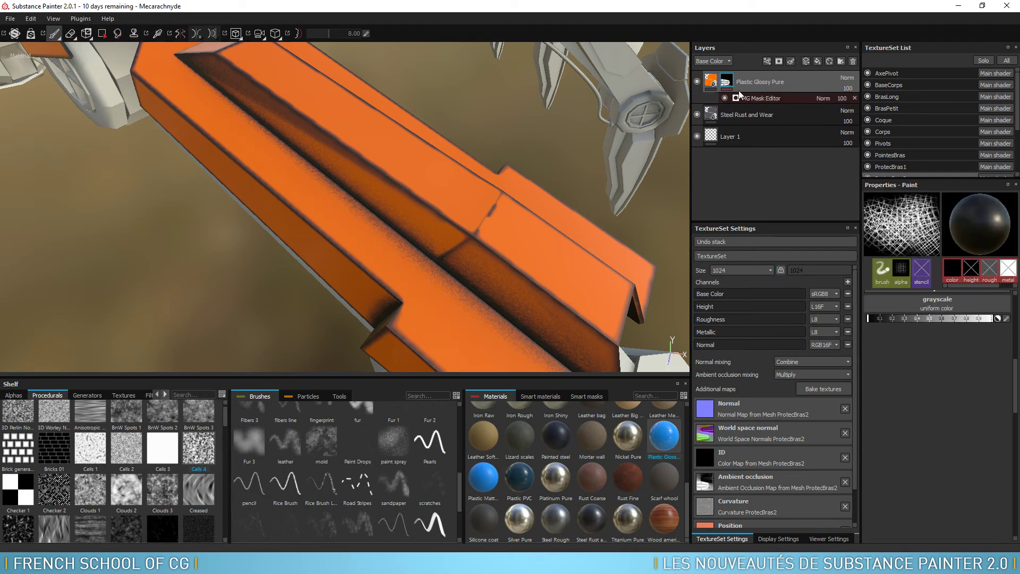
{"action": "left_click", "coordinate": [754, 96]}
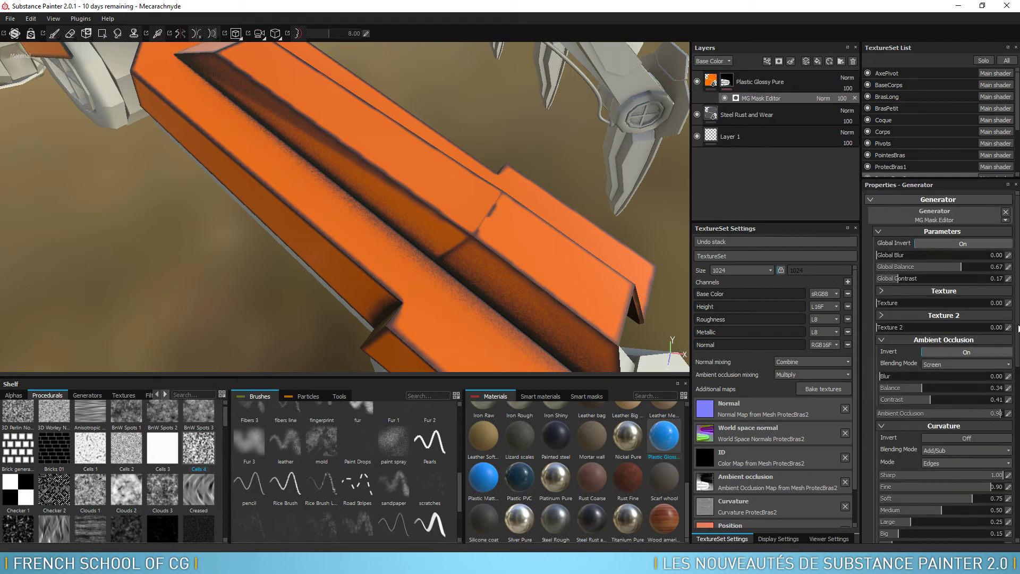
{"action": "scroll", "coordinate": [1003, 335], "scroll_direction": "down", "scroll_amount": 3}
{"action": "scroll", "coordinate": [1005, 324], "scroll_direction": "down", "scroll_amount": 3}
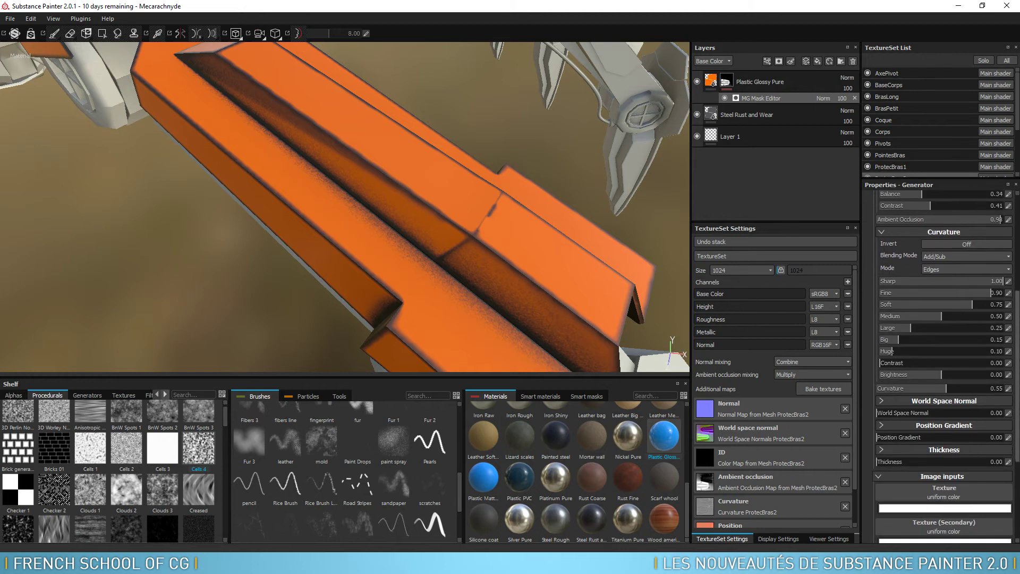
{"action": "double_click", "coordinate": [990, 281]}
{"action": "left_click_drag", "start_coordinate": [940, 282], "coordinate": [960, 283]}
{"action": "left_click_drag", "start_coordinate": [507, 129], "coordinate": [590, 128], "text": "alt"}
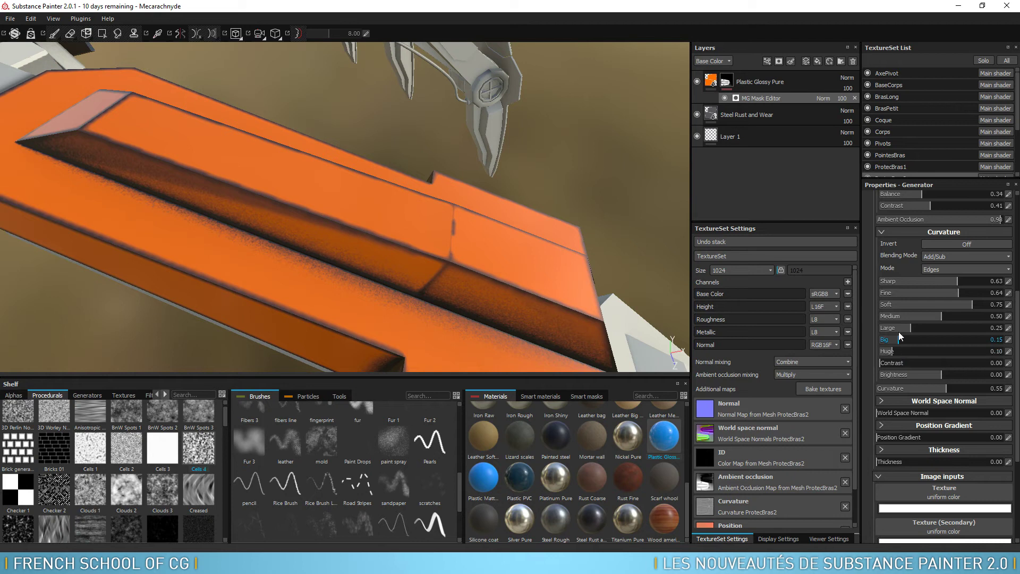
Zero the Huge, Large and Big curvature scales; set Fine 0.85, Soft 0.70, Medium 0.39.
{"action": "left_click_drag", "start_coordinate": [893, 351], "coordinate": [983, 355]}
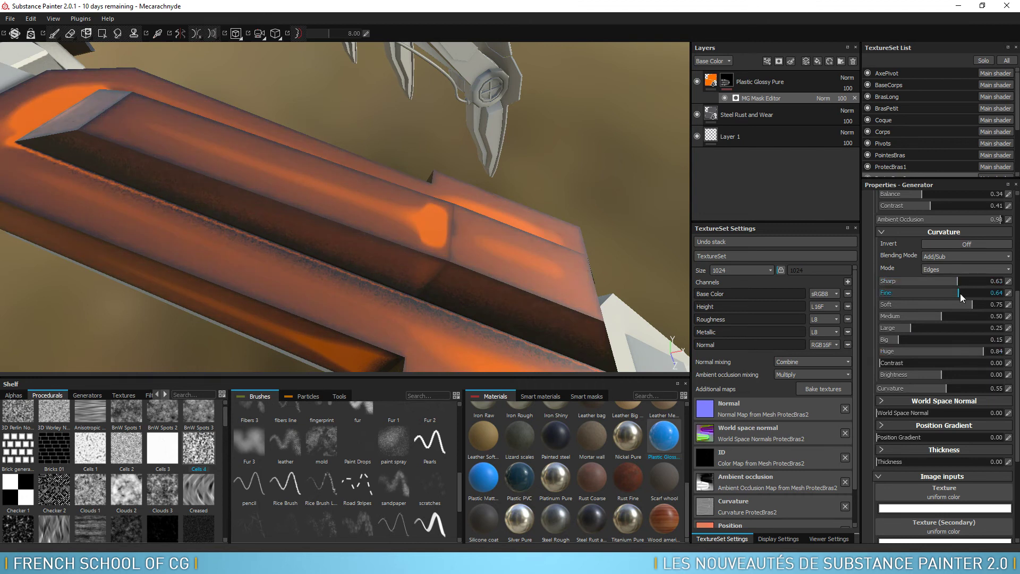
{"action": "left_click", "coordinate": [928, 293]}
{"action": "left_click_drag", "start_coordinate": [979, 350], "coordinate": [832, 351]}
{"action": "mouse_move", "coordinate": [897, 344]}
{"action": "left_mouse_down"}
{"action": "mouse_move", "coordinate": [880, 344]}
{"action": "mouse_move", "coordinate": [880, 316]}
{"action": "left_mouse_up"}
{"action": "left_click_drag", "start_coordinate": [964, 305], "coordinate": [871, 308]}
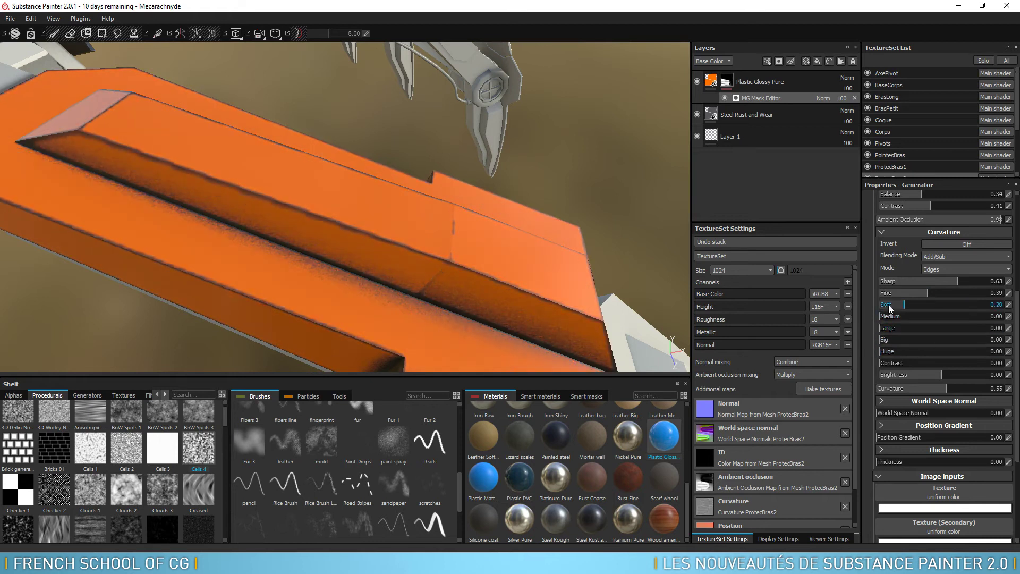
{"action": "left_click_drag", "start_coordinate": [925, 291], "coordinate": [989, 297]}
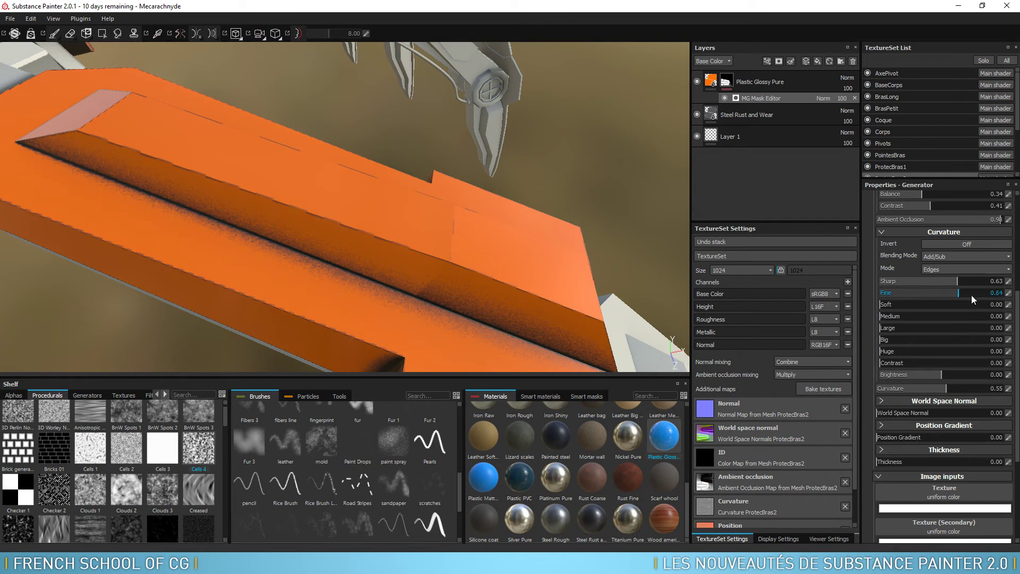
{"action": "left_click_drag", "start_coordinate": [989, 298], "coordinate": [983, 291]}
{"action": "left_click_drag", "start_coordinate": [885, 307], "coordinate": [887, 309]}
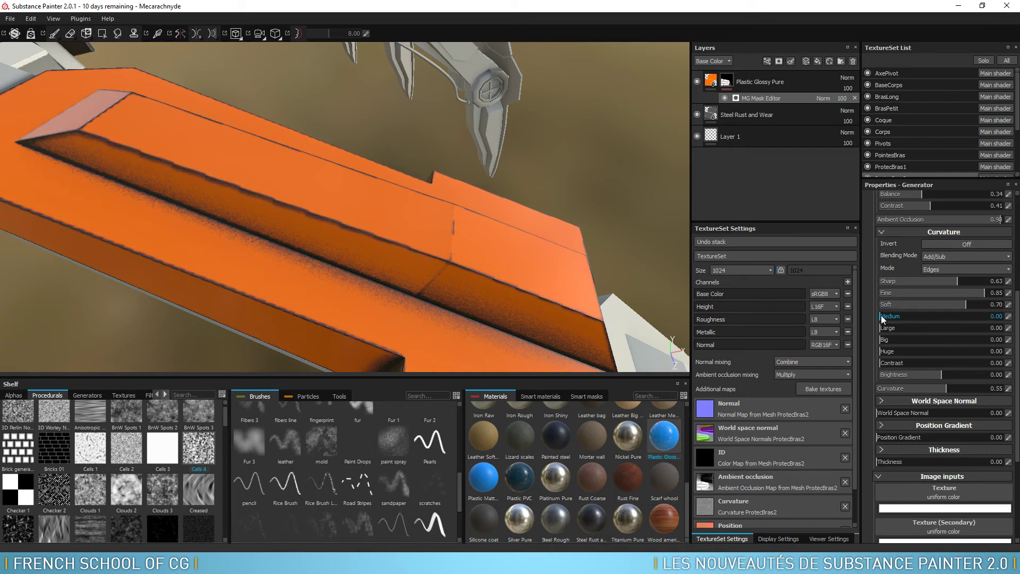
{"action": "left_click_drag", "start_coordinate": [898, 317], "coordinate": [927, 321]}
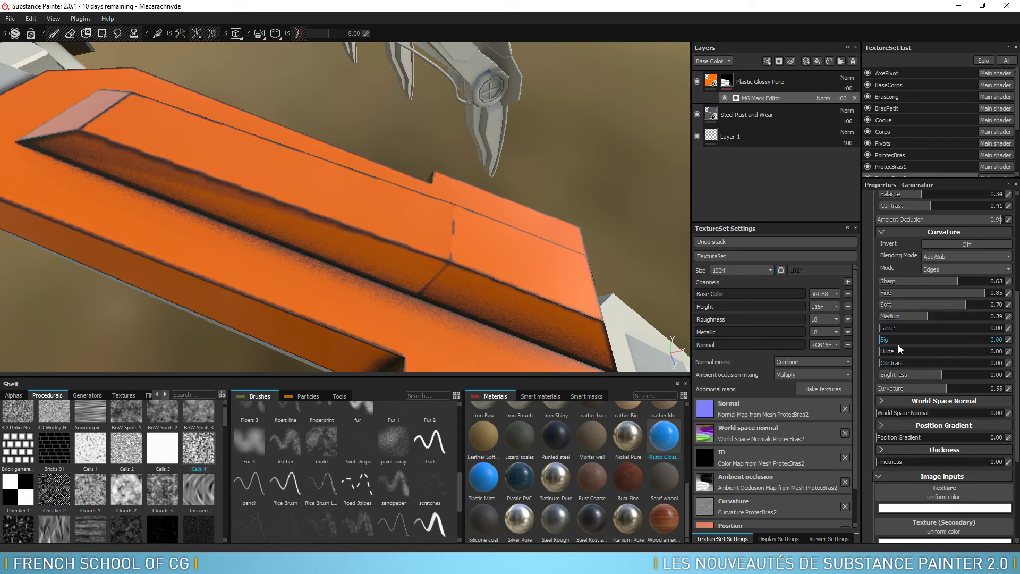
Set curvature Brightness to 0.26 and curvature amount to 0.67.
{"action": "mouse_move", "coordinate": [465, 246]}
{"action": "left_mouse_down", "text": "alt"}
{"action": "mouse_move", "coordinate": [417, 216]}
{"action": "mouse_move", "coordinate": [305, 232]}
{"action": "mouse_move", "coordinate": [382, 265]}
{"action": "left_mouse_up", "text": "alt"}
{"action": "mouse_move", "coordinate": [939, 375]}
{"action": "left_mouse_down"}
{"action": "mouse_move", "coordinate": [909, 377]}
{"action": "mouse_move", "coordinate": [957, 375]}
{"action": "left_mouse_up"}
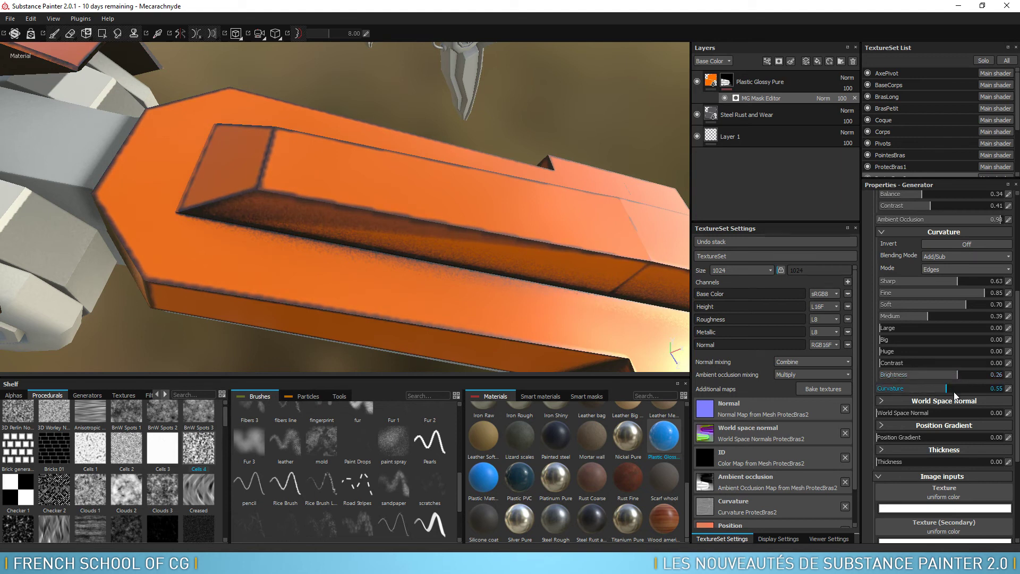
{"action": "mouse_move", "coordinate": [950, 390]}
{"action": "left_mouse_down"}
{"action": "mouse_move", "coordinate": [977, 394]}
{"action": "mouse_move", "coordinate": [962, 396]}
{"action": "left_mouse_up"}
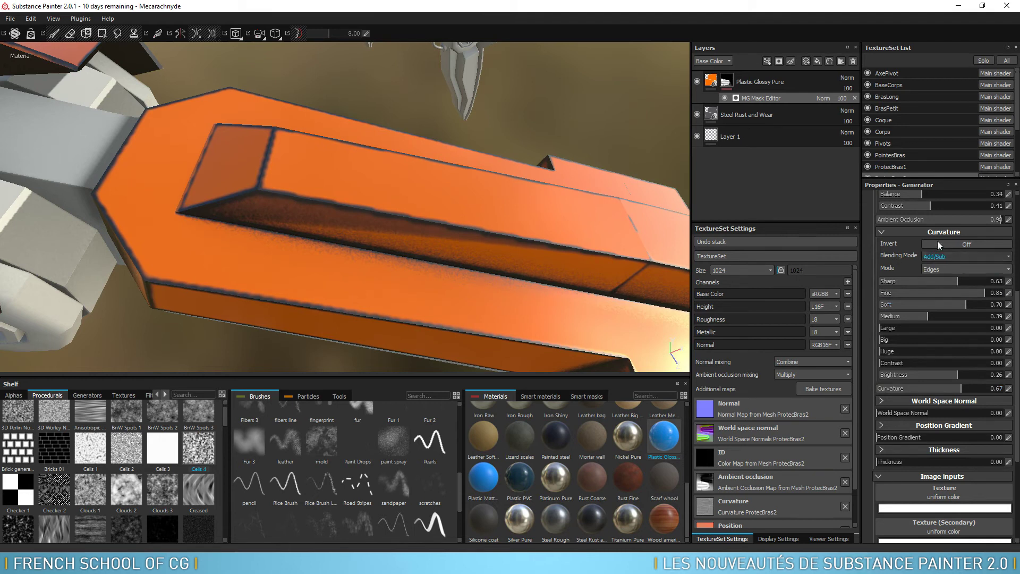
Cycle the curvature Mode through Cavities and Dual to Unprocessed.
{"action": "left_click", "coordinate": [949, 268]}
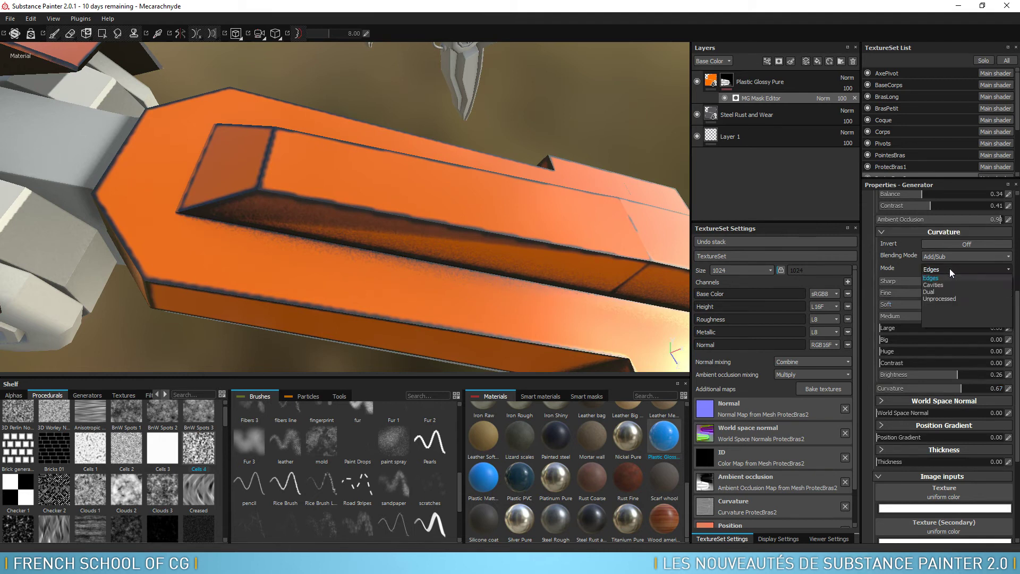
{"action": "left_click", "coordinate": [940, 277]}
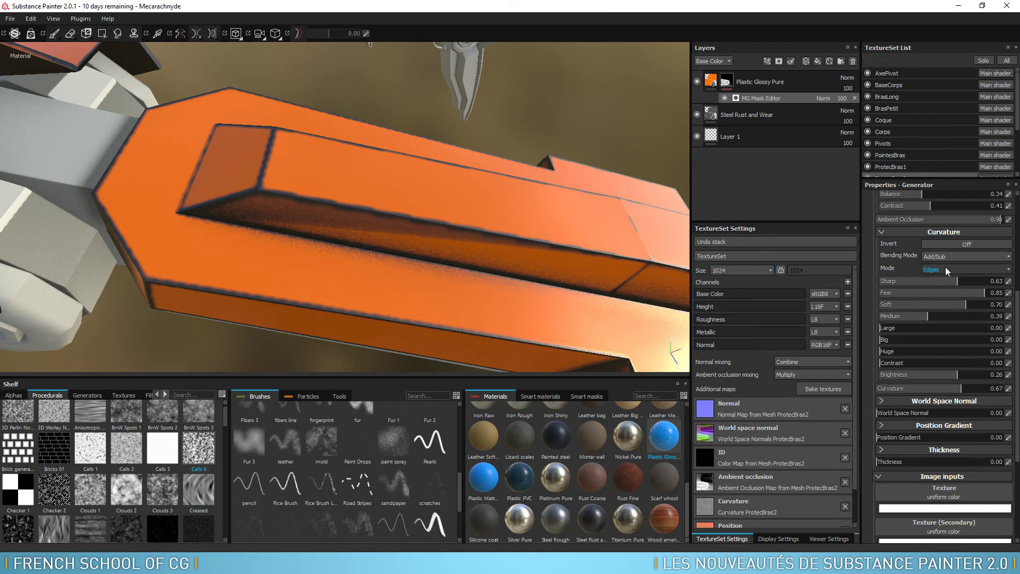
{"action": "left_click", "coordinate": [945, 267]}
{"action": "left_click", "coordinate": [934, 285]}
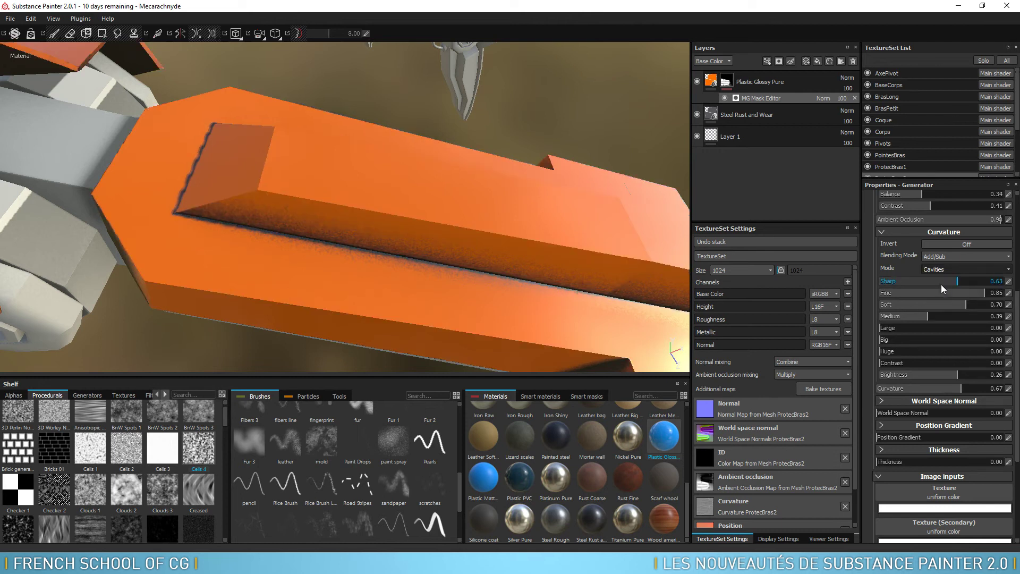
{"action": "left_click", "coordinate": [948, 268]}
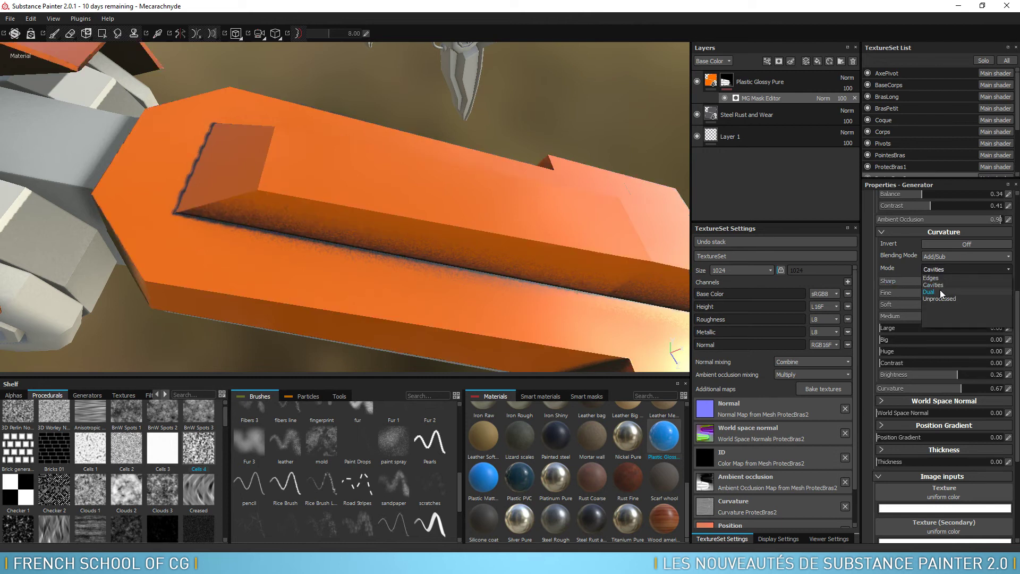
{"action": "left_click", "coordinate": [940, 292]}
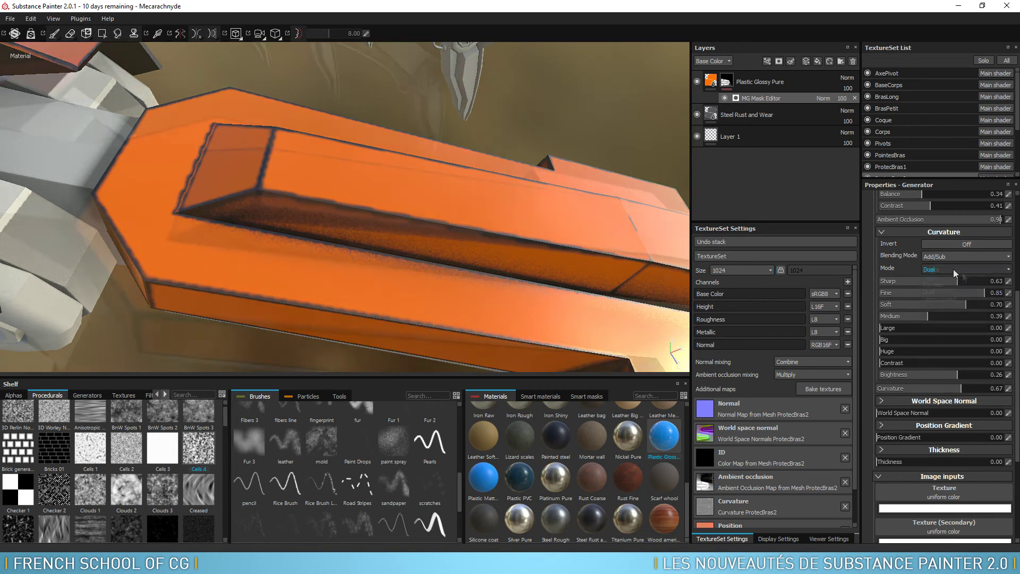
{"action": "left_click", "coordinate": [954, 269]}
{"action": "left_click", "coordinate": [939, 299]}
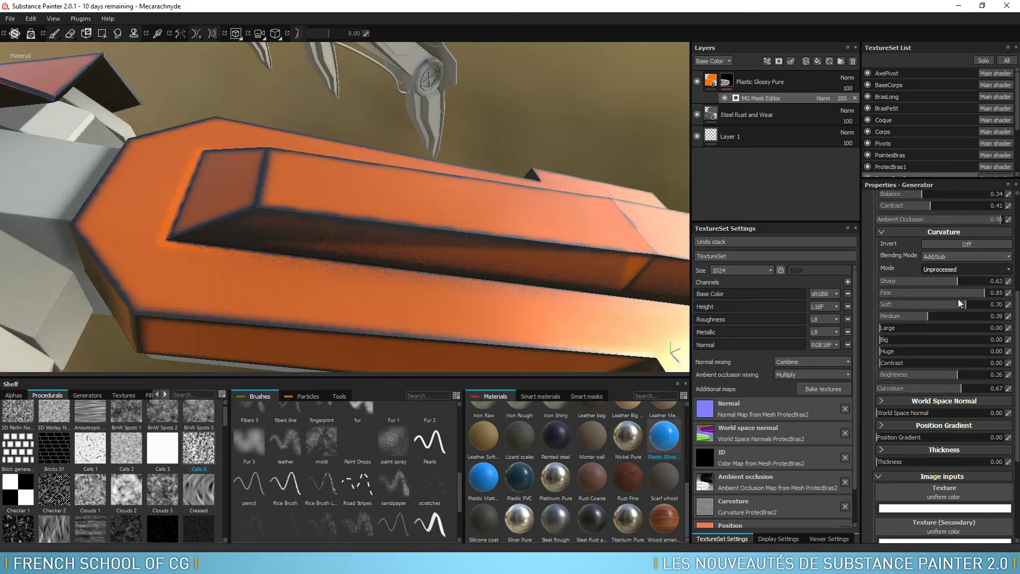
{"action": "mouse_move", "coordinate": [565, 155]}
{"action": "left_mouse_down", "text": "alt"}
{"action": "mouse_move", "coordinate": [602, 160]}
{"action": "mouse_move", "coordinate": [520, 154]}
{"action": "mouse_move", "coordinate": [569, 132]}
{"action": "mouse_move", "coordinate": [548, 151]}
{"action": "left_mouse_up", "text": "alt"}
Compare Dual again and settle the curvature Mode on Unprocessed.
{"action": "left_click", "coordinate": [940, 270]}
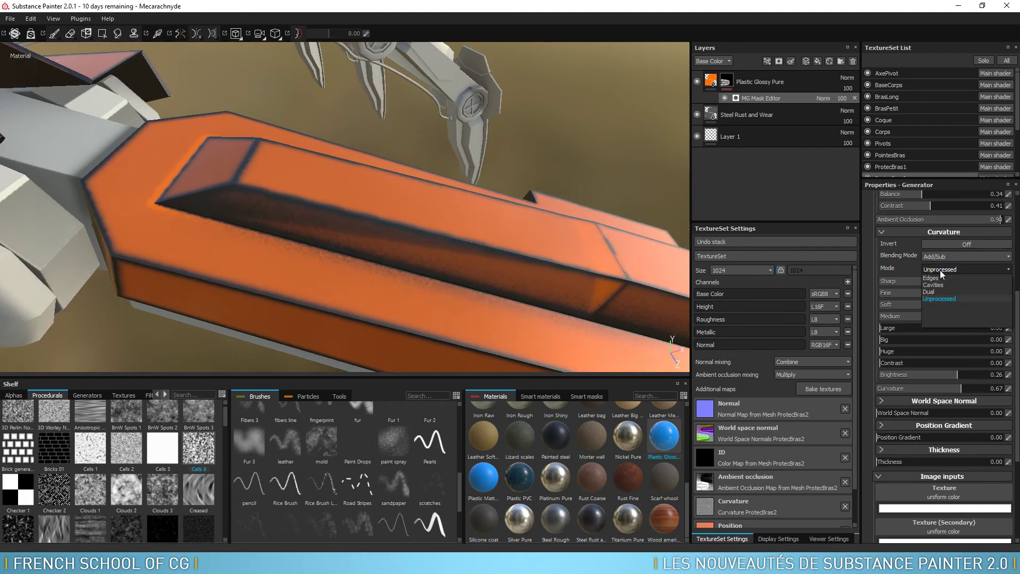
{"action": "left_click", "coordinate": [942, 289]}
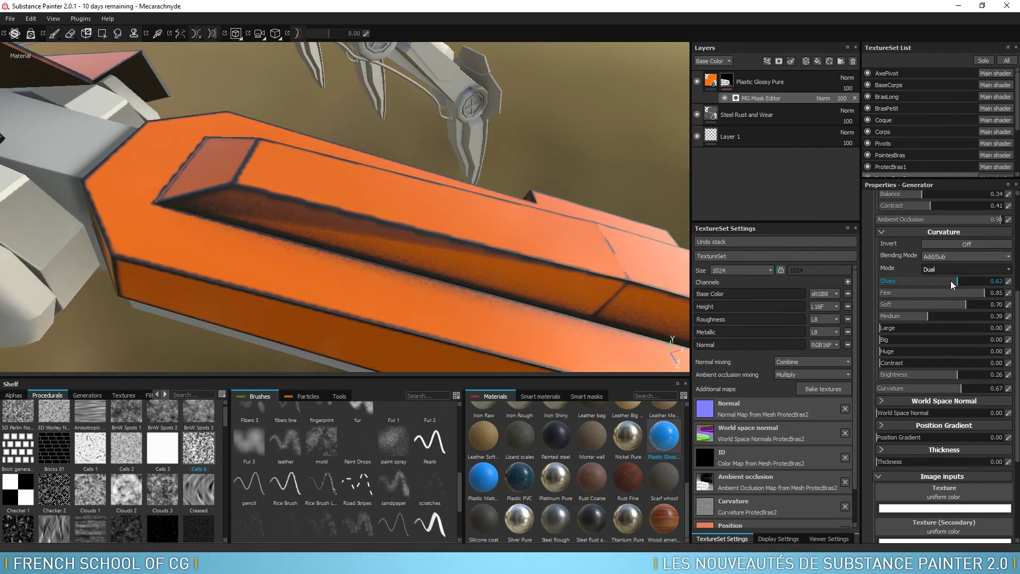
{"action": "left_click", "coordinate": [951, 271]}
{"action": "left_click", "coordinate": [943, 299]}
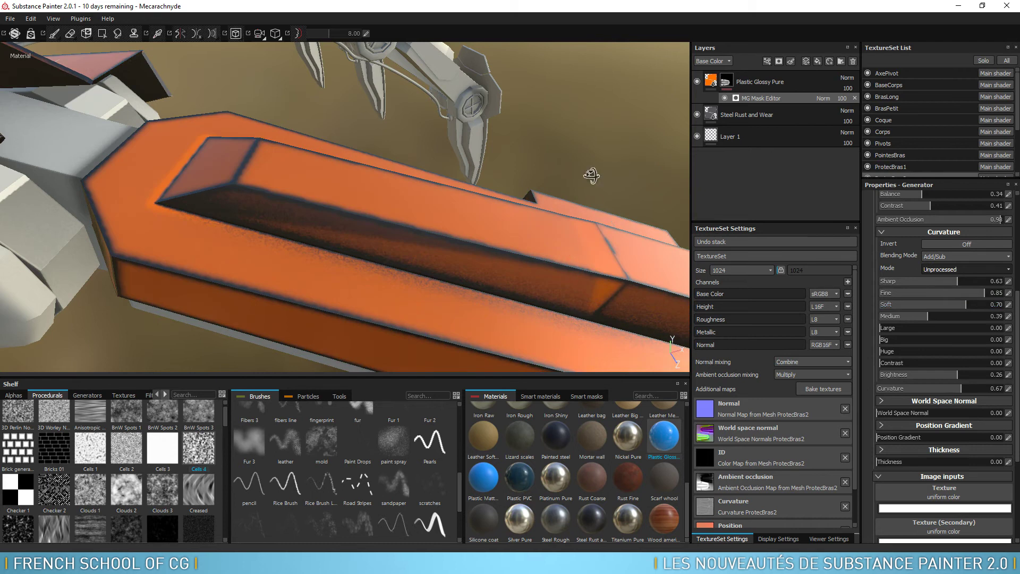
{"action": "left_click_drag", "start_coordinate": [592, 175], "coordinate": [617, 181], "text": "alt"}
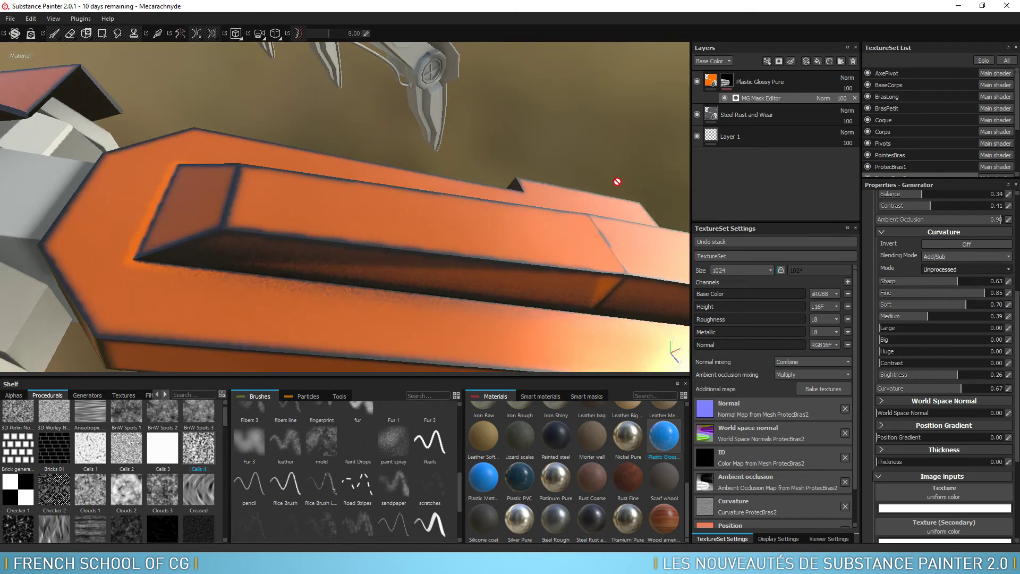
Expand World Space Normal and raise its contribution slider to 0.35.
{"action": "left_click", "coordinate": [897, 400]}
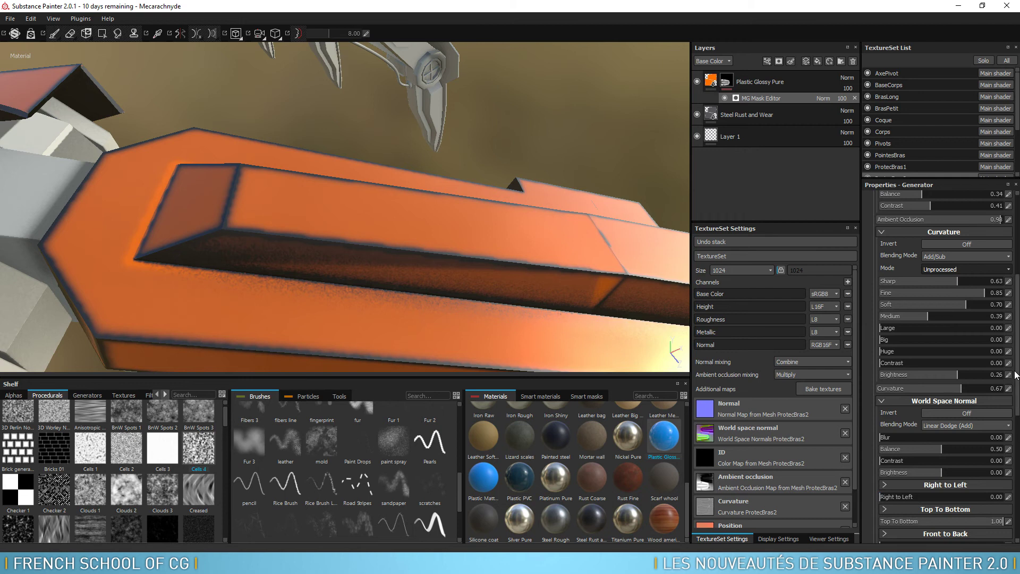
{"action": "left_click", "coordinate": [882, 400]}
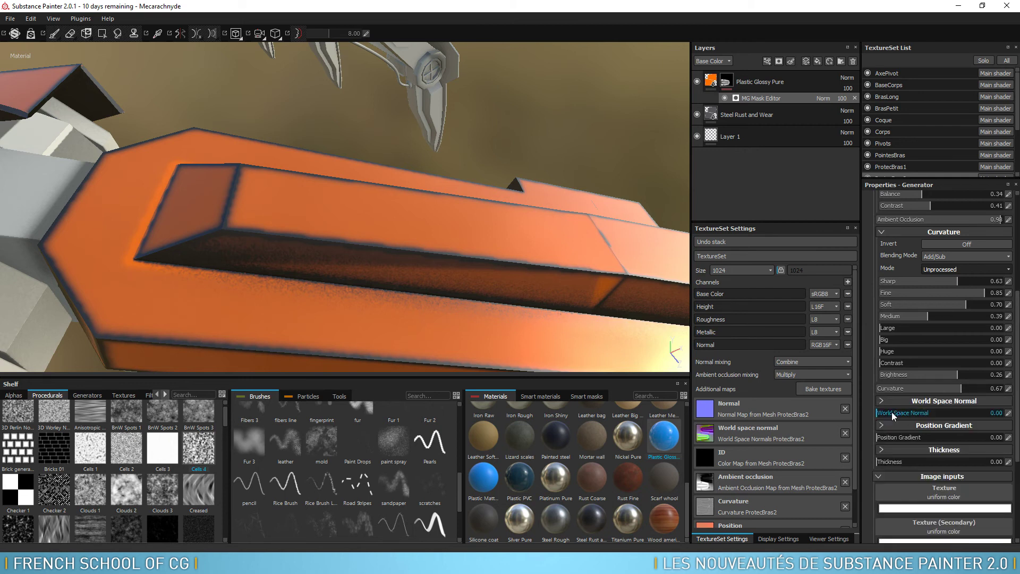
{"action": "left_click_drag", "start_coordinate": [887, 416], "coordinate": [923, 415]}
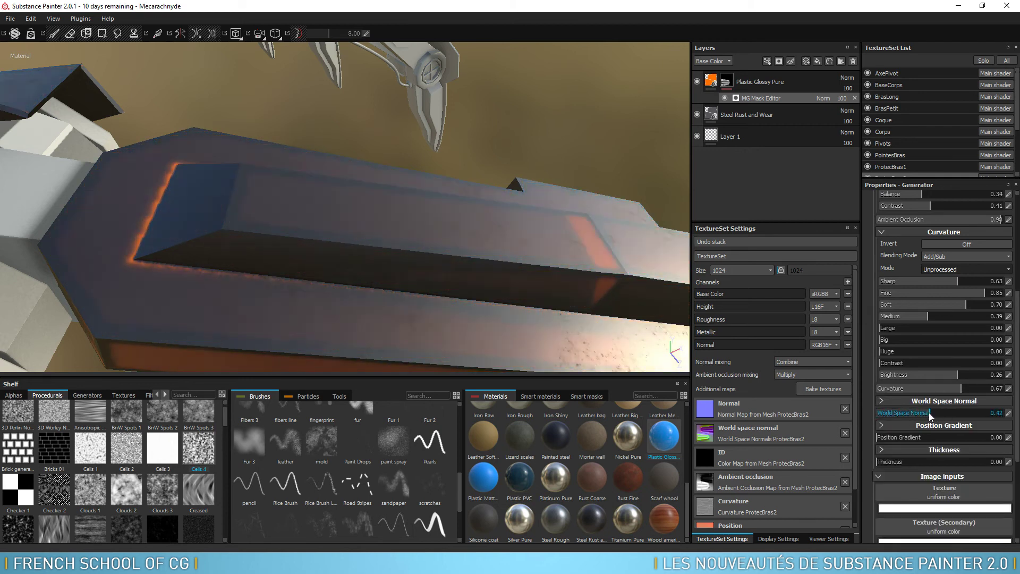
{"action": "left_click", "coordinate": [878, 399]}
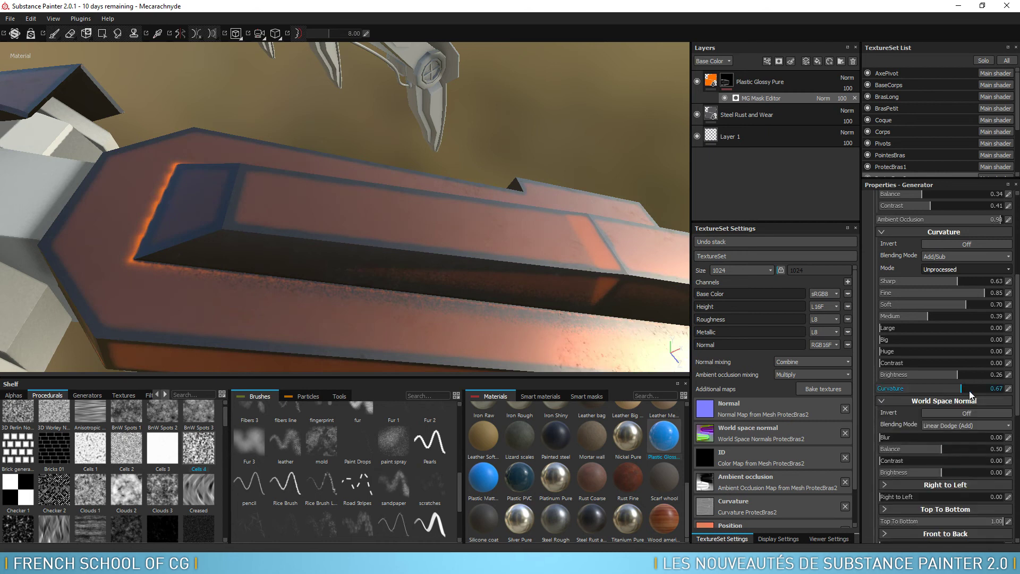
{"action": "scroll", "coordinate": [1018, 367], "scroll_direction": "down", "scroll_amount": 3}
{"action": "scroll", "coordinate": [1018, 367], "scroll_direction": "down", "scroll_amount": 3}
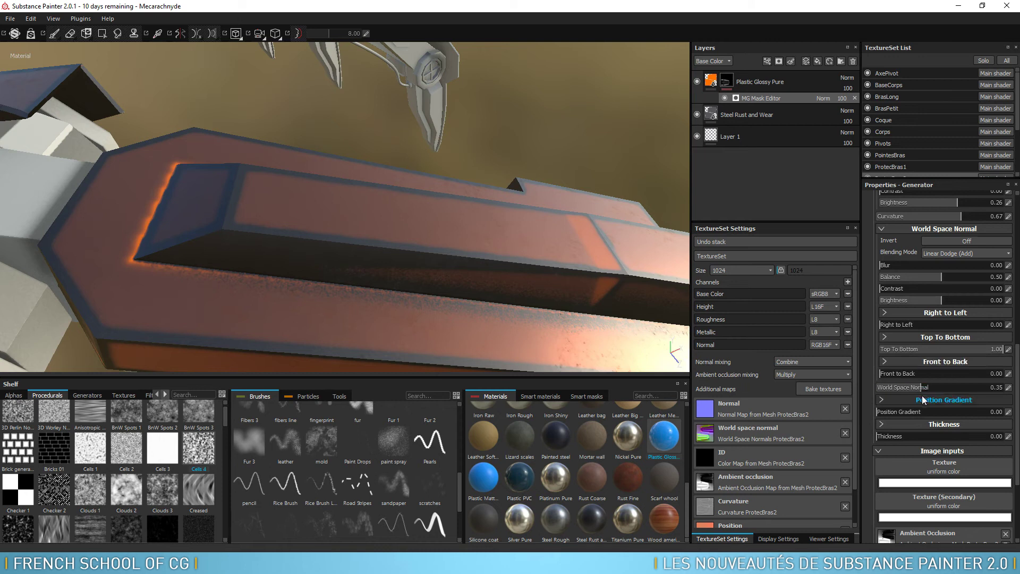
{"action": "scroll", "coordinate": [974, 390], "scroll_direction": "up", "scroll_amount": 5}
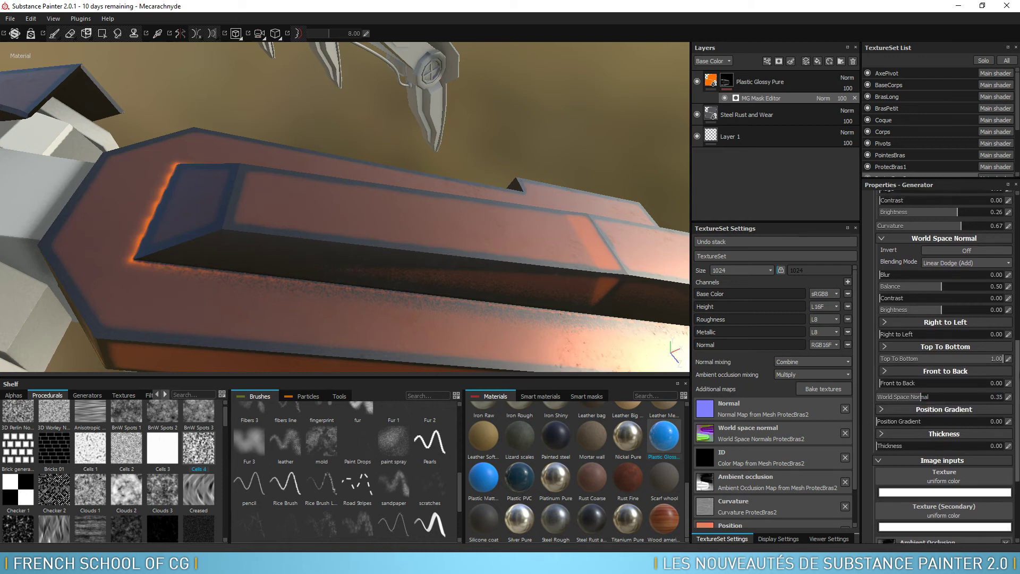
{"action": "scroll", "coordinate": [910, 523], "scroll_direction": "up", "scroll_amount": 4}
{"action": "scroll", "coordinate": [909, 523], "scroll_direction": "up", "scroll_amount": 1}
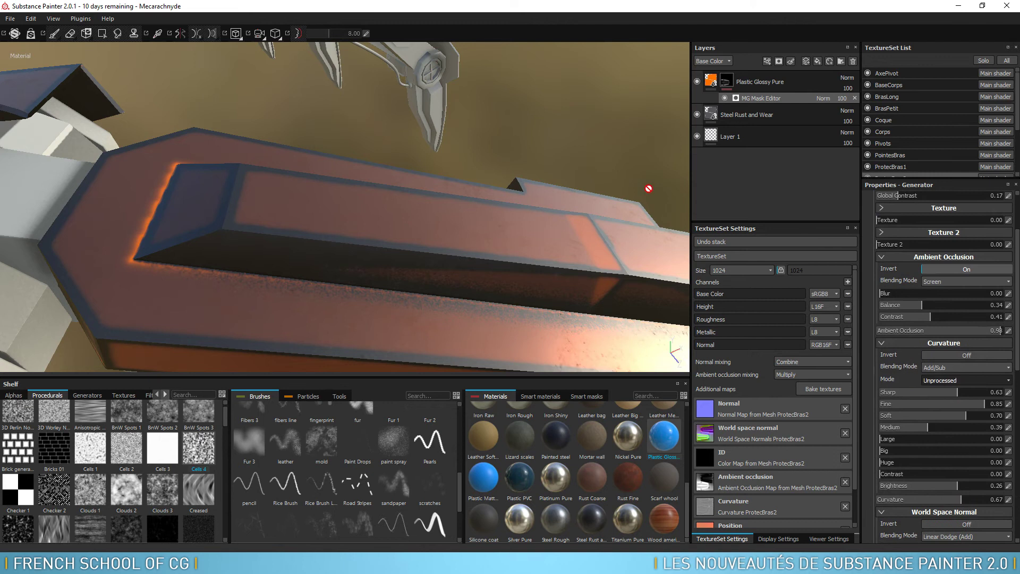
Collapse the Curvature and World Space Normal sections and set World Space Normal to 0.00.
{"action": "left_click_drag", "start_coordinate": [649, 189], "coordinate": [618, 171], "text": "alt"}
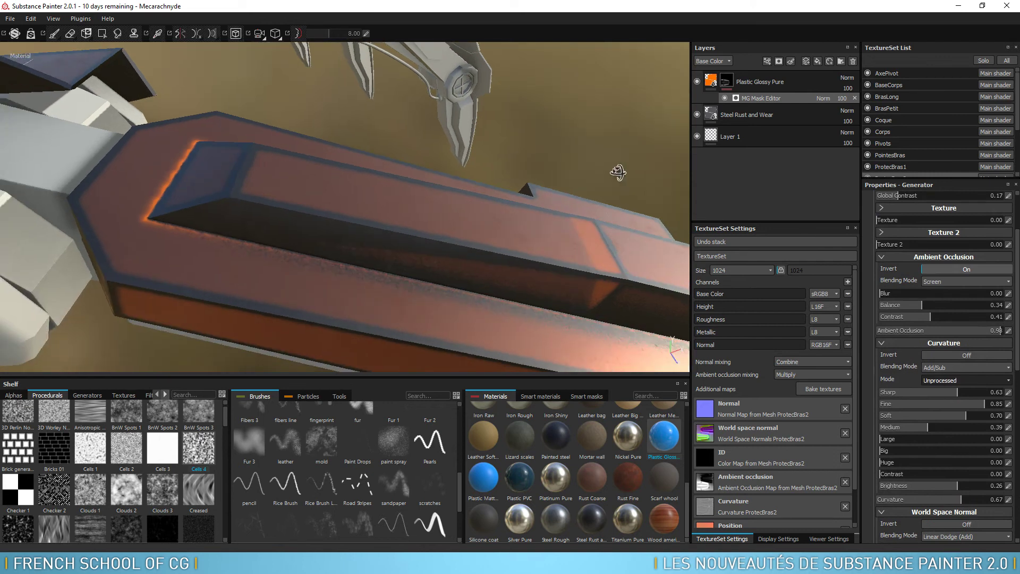
{"action": "left_click", "coordinate": [881, 343]}
{"action": "left_click", "coordinate": [883, 366]}
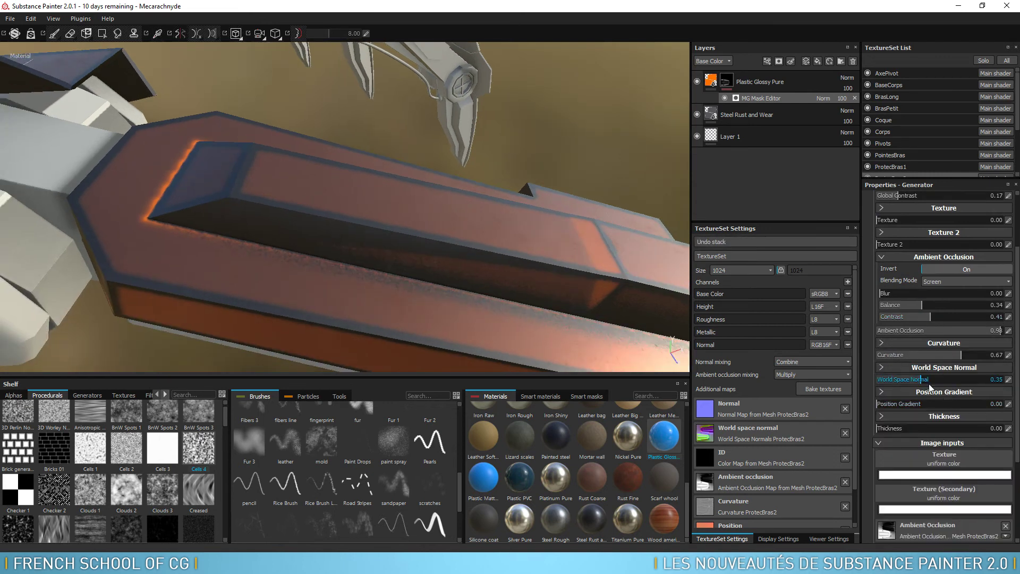
{"action": "left_click_drag", "start_coordinate": [917, 379], "coordinate": [865, 378]}
{"action": "mouse_move", "coordinate": [659, 265]}
{"action": "left_mouse_down", "text": "alt"}
{"action": "mouse_move", "coordinate": [615, 183]}
{"action": "mouse_move", "coordinate": [564, 163]}
{"action": "left_mouse_up", "text": "alt"}
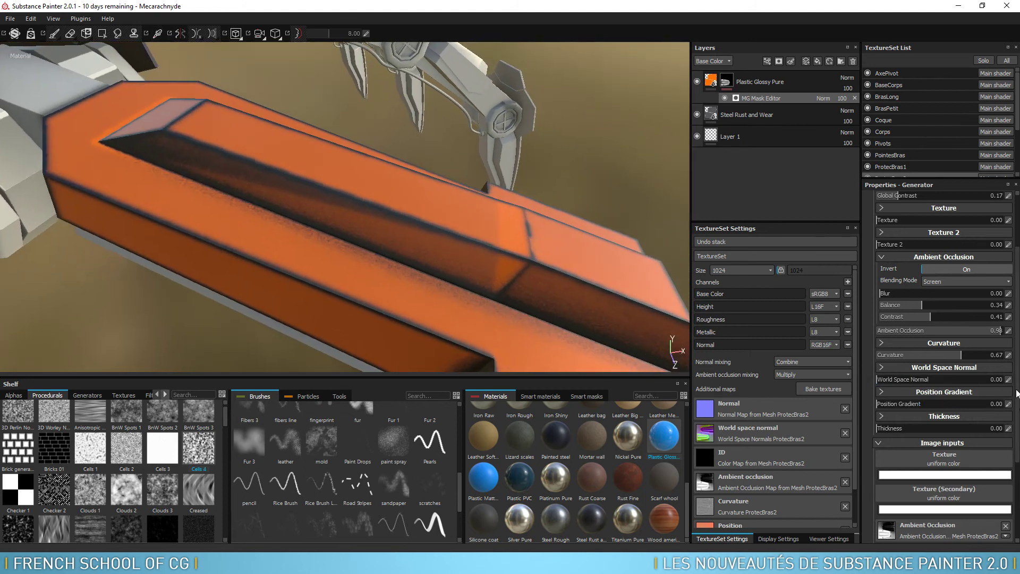
{"action": "scroll", "coordinate": [989, 415], "scroll_direction": "down", "scroll_amount": 3}
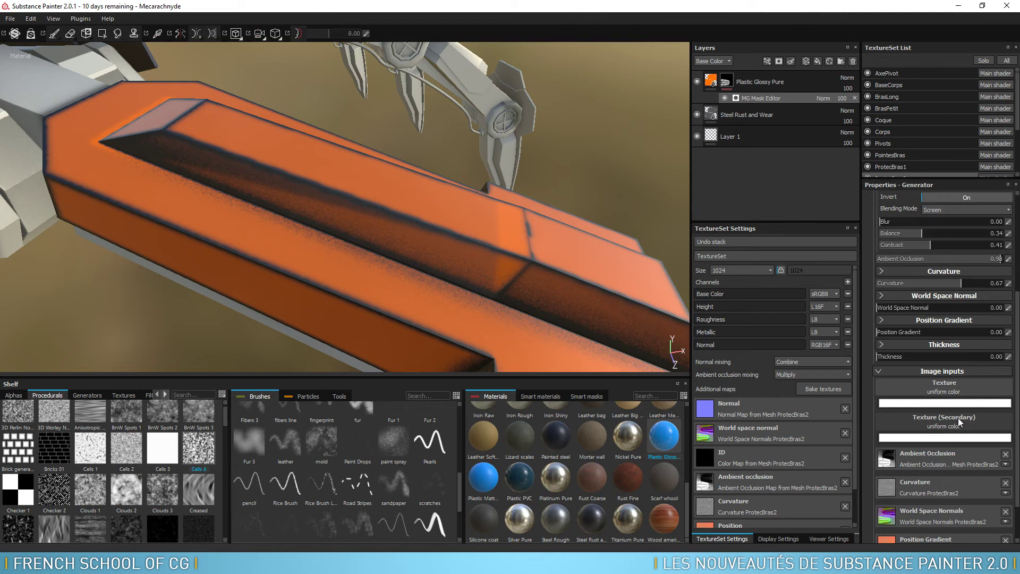
Raise the mask's Texture input weight to full.
{"action": "scroll", "coordinate": [983, 270], "scroll_direction": "up", "scroll_amount": 3}
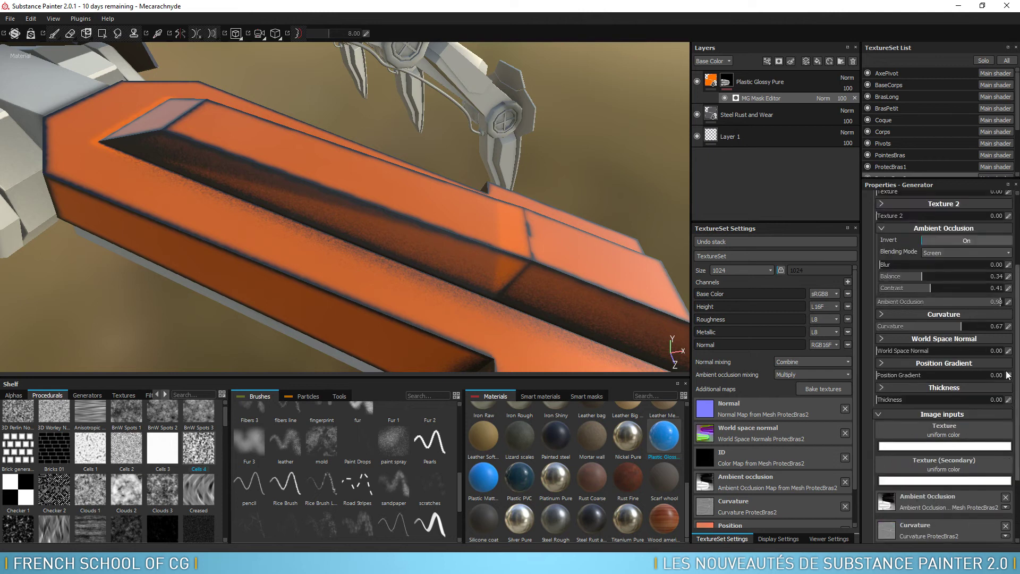
{"action": "scroll", "coordinate": [984, 270], "scroll_direction": "up", "scroll_amount": 2}
{"action": "scroll", "coordinate": [983, 270], "scroll_direction": "up", "scroll_amount": 1}
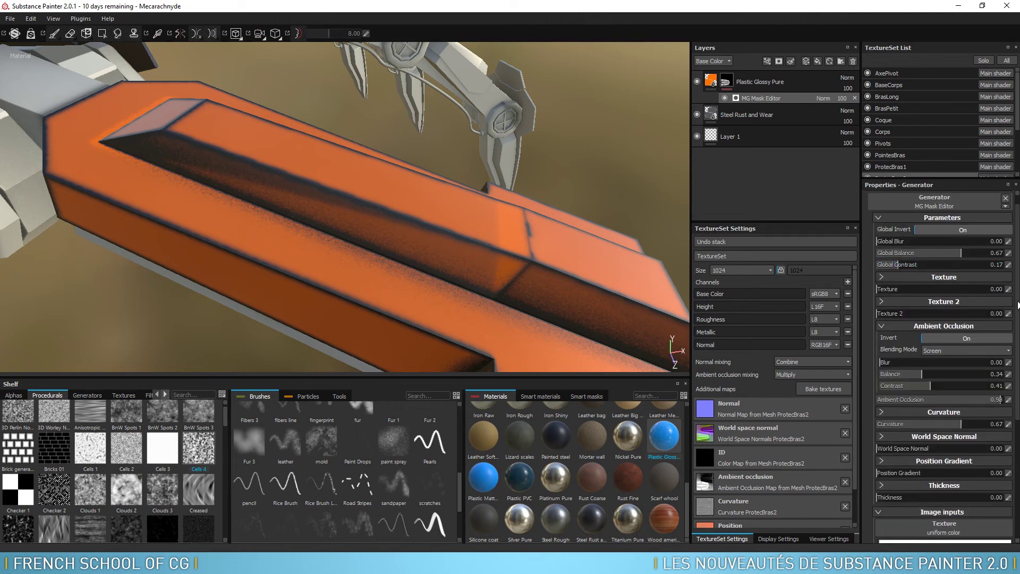
{"action": "left_click_drag", "start_coordinate": [898, 289], "coordinate": [989, 293]}
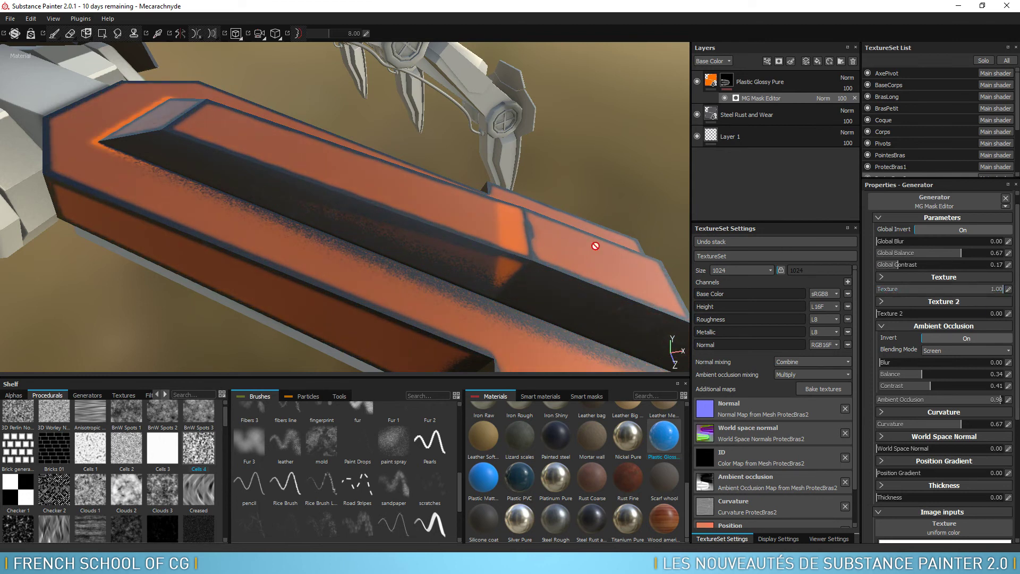
Feed Anisotropic noise into the mask's Texture image input and check the streaks on the arm.
{"action": "scroll", "coordinate": [957, 319], "scroll_direction": "down", "scroll_amount": 2}
{"action": "scroll", "coordinate": [946, 340], "scroll_direction": "down", "scroll_amount": 3}
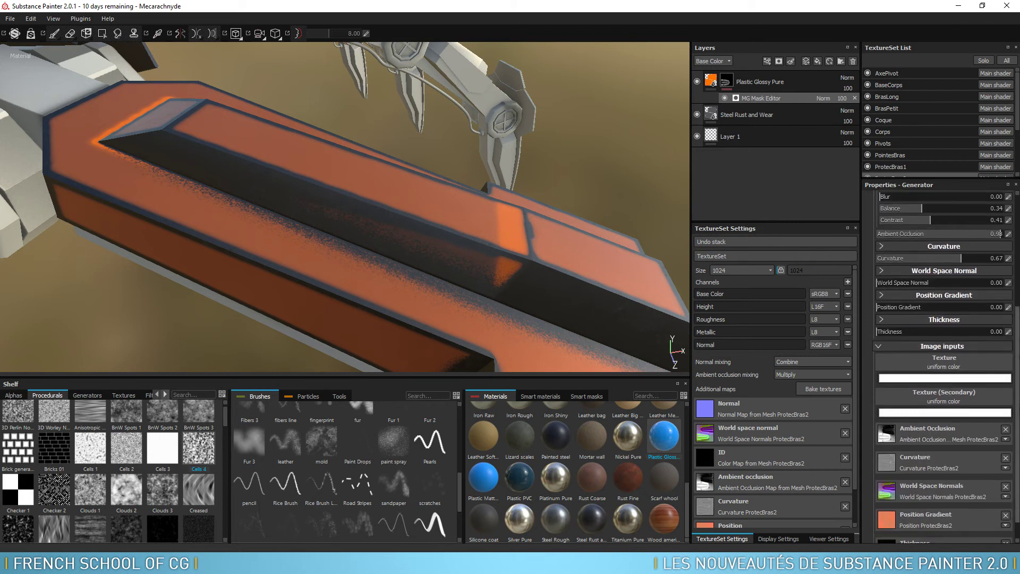
{"action": "left_click", "coordinate": [941, 357]}
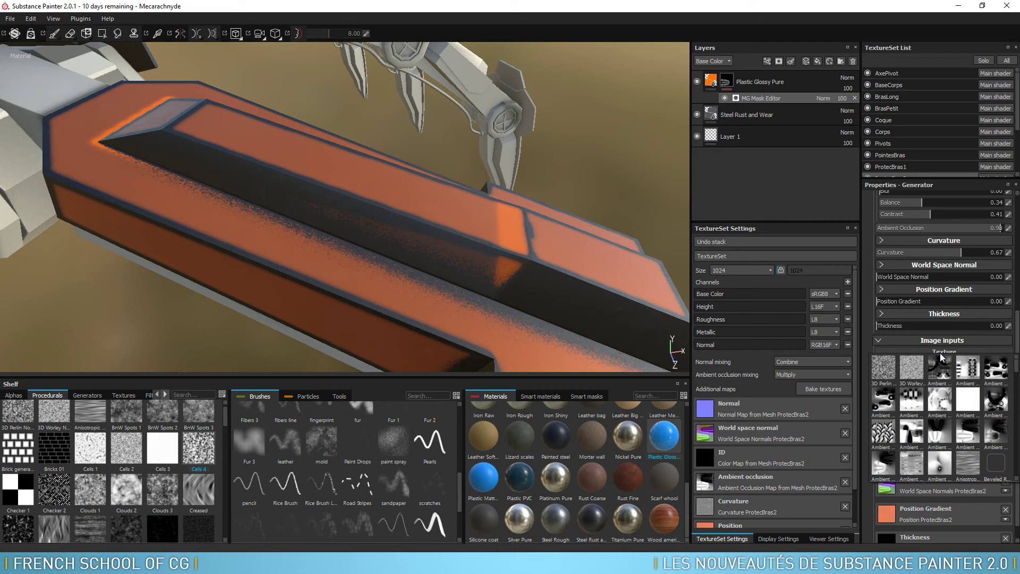
{"action": "scroll", "coordinate": [1016, 375], "scroll_direction": "down", "scroll_amount": 1}
{"action": "scroll", "coordinate": [1015, 374], "scroll_direction": "down", "scroll_amount": 1}
{"action": "scroll", "coordinate": [1016, 375], "scroll_direction": "down", "scroll_amount": 1}
{"action": "left_click", "coordinate": [968, 408]}
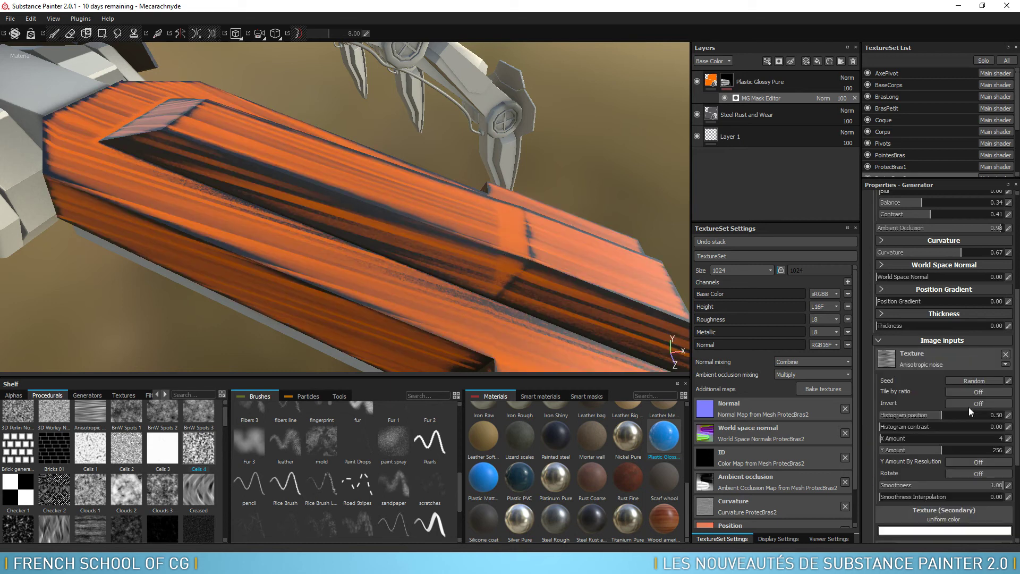
{"action": "mouse_move", "coordinate": [419, 211]}
{"action": "left_mouse_down", "text": "alt"}
{"action": "mouse_move", "coordinate": [546, 171]}
{"action": "mouse_move", "coordinate": [496, 170]}
{"action": "mouse_move", "coordinate": [542, 154]}
{"action": "left_mouse_up", "text": "alt"}
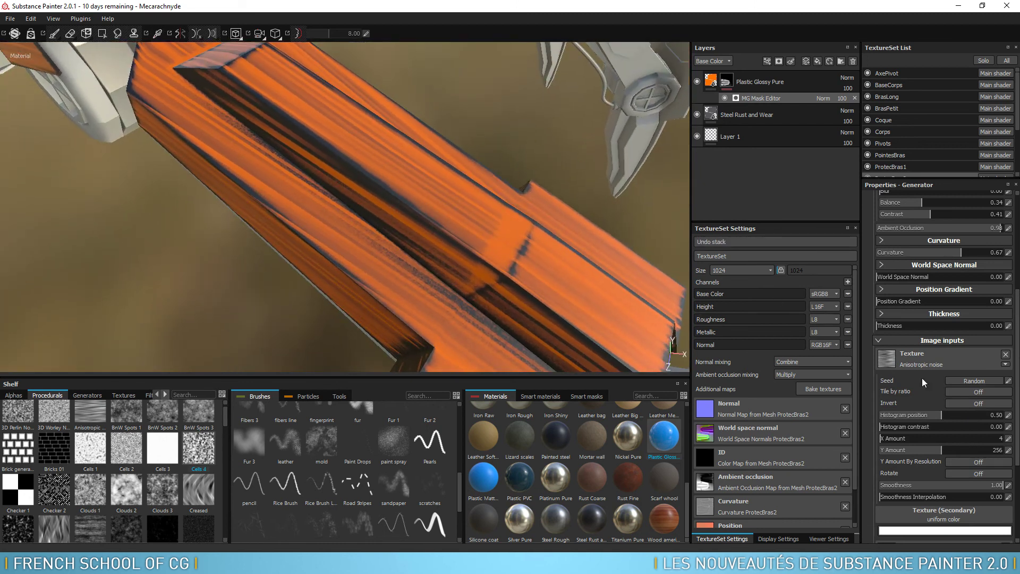
{"action": "mouse_move", "coordinate": [1014, 385]}
{"action": "left_mouse_down"}
{"action": "mouse_move", "coordinate": [1006, 304]}
{"action": "mouse_move", "coordinate": [916, 290]}
{"action": "left_mouse_up"}
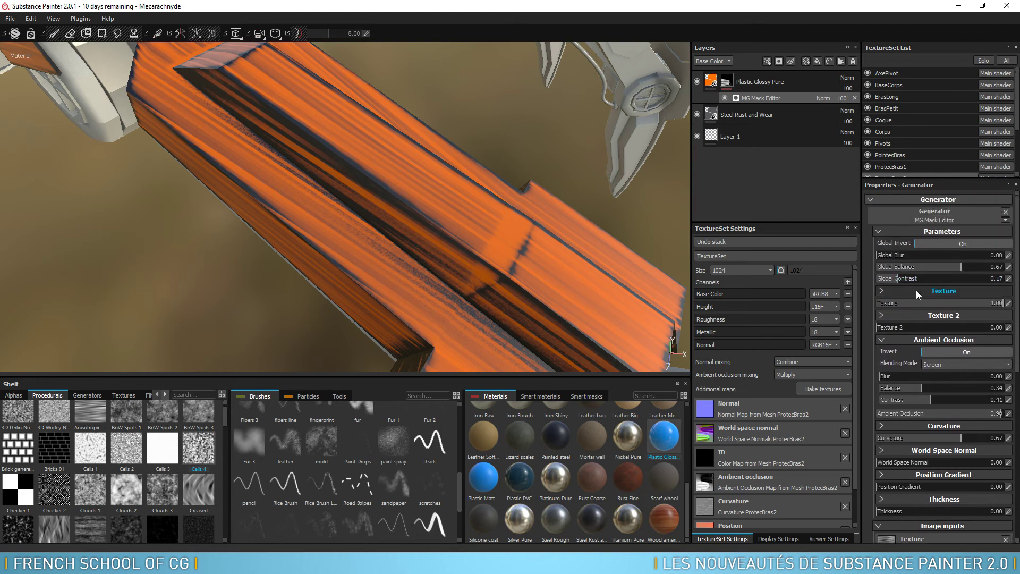
Set the noise to weight 1.00, scale 0.25, contrast -0.28 and brightness -0.34.
{"action": "left_click", "coordinate": [882, 290]}
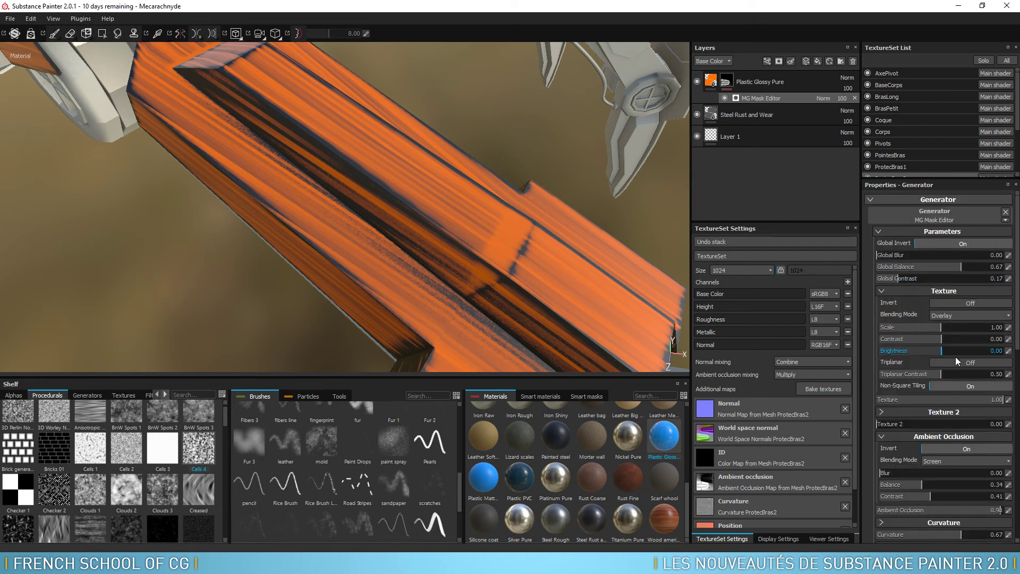
{"action": "left_click_drag", "start_coordinate": [982, 400], "coordinate": [1015, 393]}
{"action": "mouse_move", "coordinate": [940, 327]}
{"action": "left_mouse_down"}
{"action": "mouse_move", "coordinate": [895, 326]}
{"action": "mouse_move", "coordinate": [921, 350]}
{"action": "left_mouse_up"}
{"action": "left_click", "coordinate": [925, 351]}
{"action": "left_click_drag", "start_coordinate": [920, 355], "coordinate": [923, 355]}
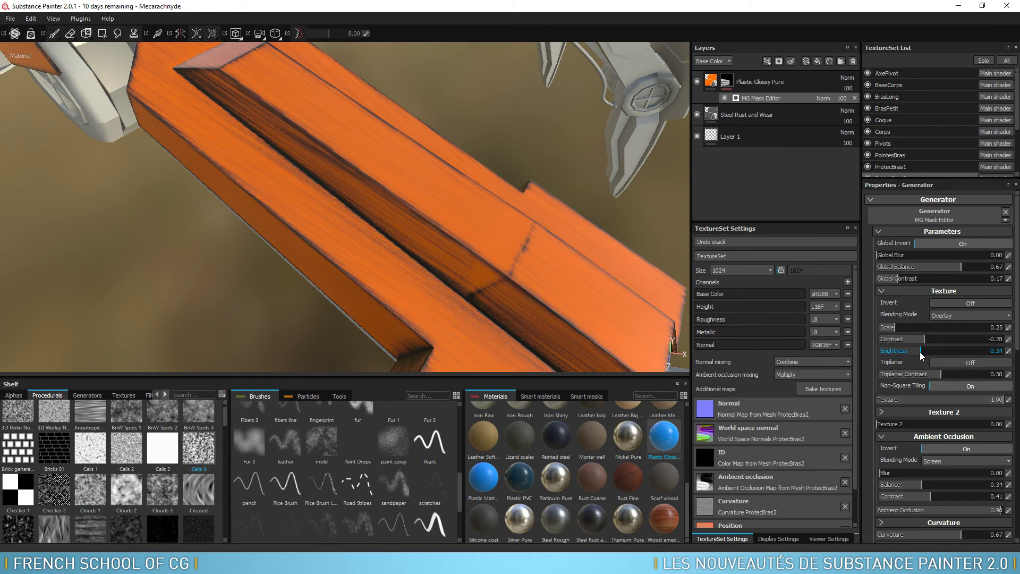
Turn triplanar projection on for the noise, with triplanar contrast around 0.72.
{"action": "left_click", "coordinate": [970, 364]}
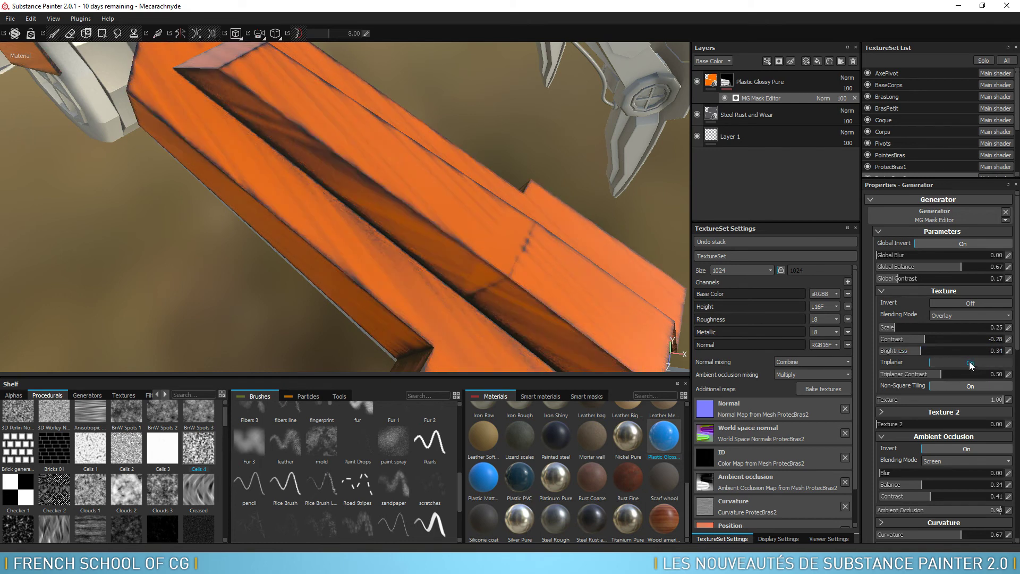
{"action": "left_click", "coordinate": [970, 364]}
{"action": "scroll", "coordinate": [545, 154], "scroll_direction": "up", "scroll_amount": 3}
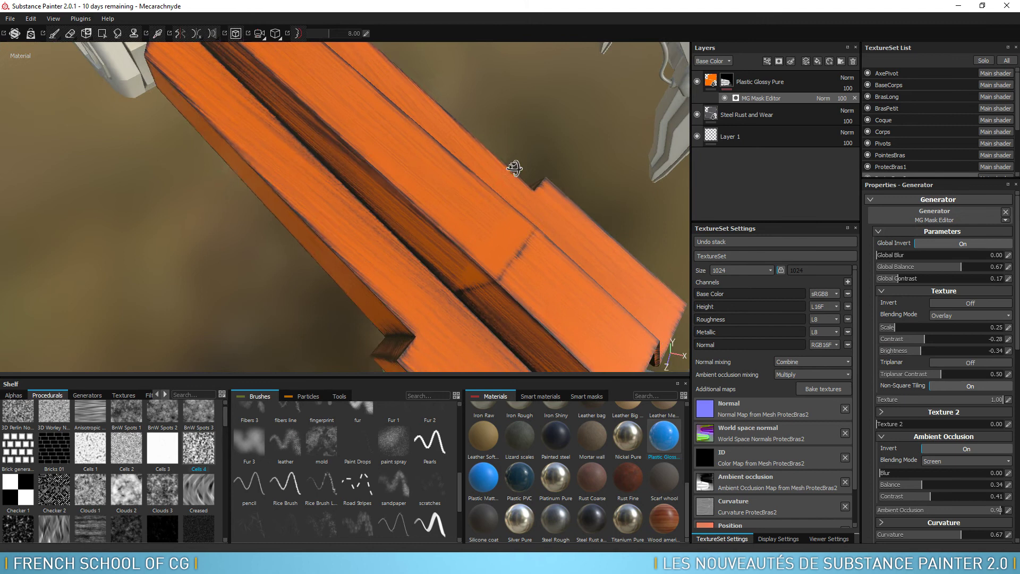
{"action": "scroll", "coordinate": [544, 153], "scroll_direction": "down", "scroll_amount": 3}
{"action": "scroll", "coordinate": [563, 155], "scroll_direction": "down", "scroll_amount": 3}
{"action": "left_click_drag", "start_coordinate": [562, 155], "coordinate": [595, 175], "text": "alt"}
{"action": "left_click", "coordinate": [955, 360]}
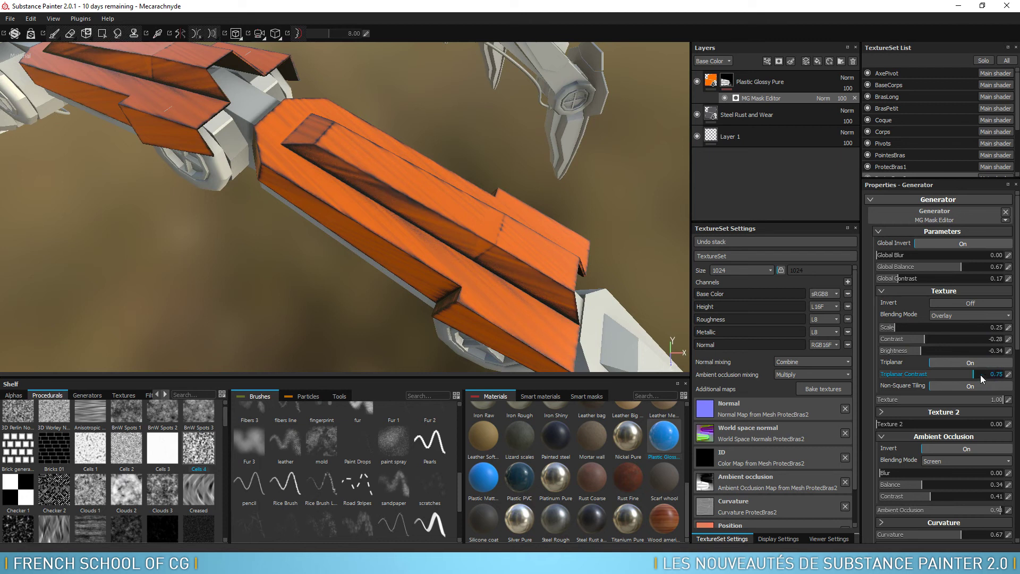
{"action": "mouse_move", "coordinate": [974, 374]}
{"action": "left_mouse_down"}
{"action": "mouse_move", "coordinate": [985, 376]}
{"action": "mouse_move", "coordinate": [973, 388]}
{"action": "left_mouse_up"}
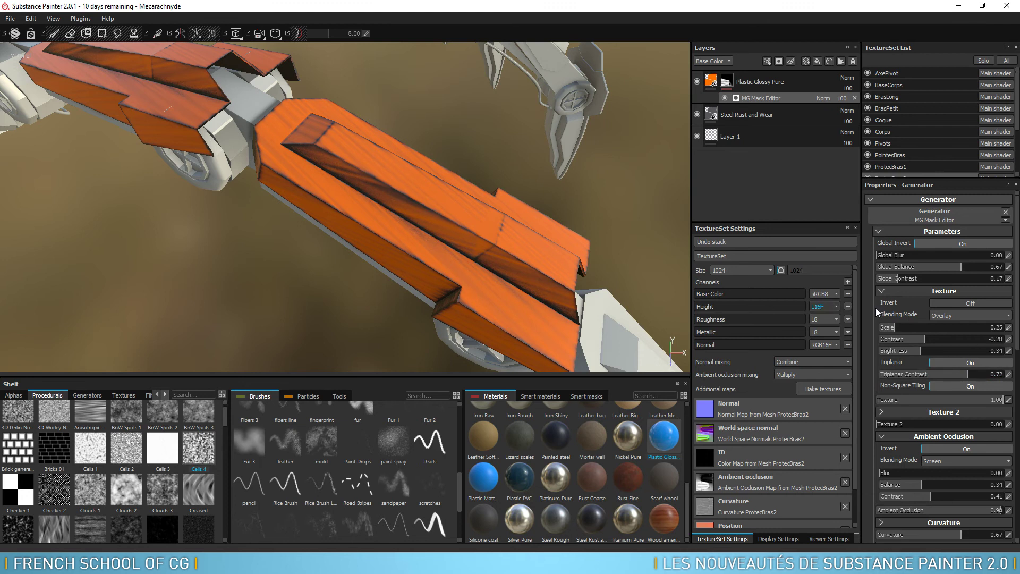
Try several texture blending modes and settle on Max (Lighten).
{"action": "left_click", "coordinate": [956, 314]}
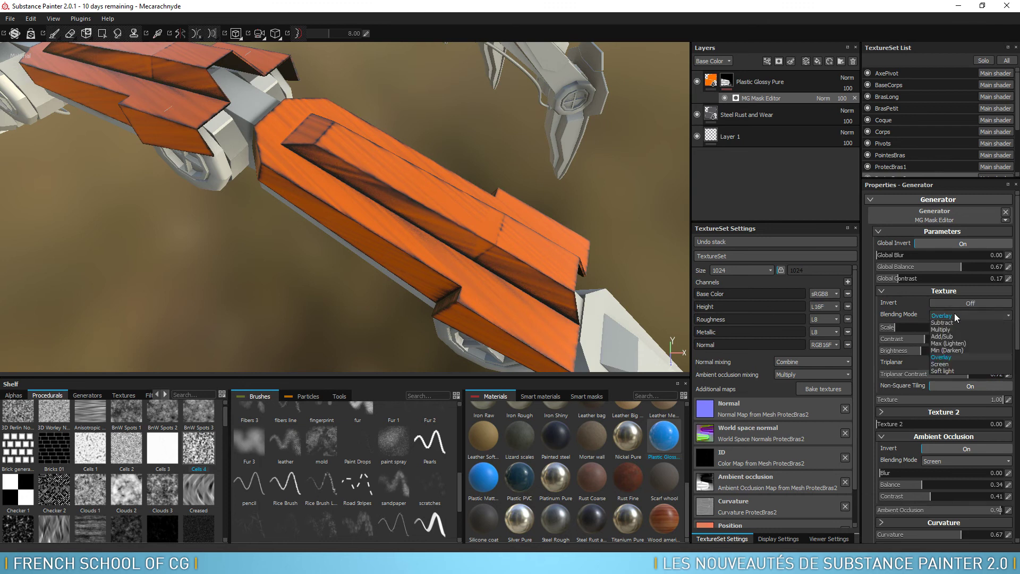
{"action": "left_click", "coordinate": [948, 328]}
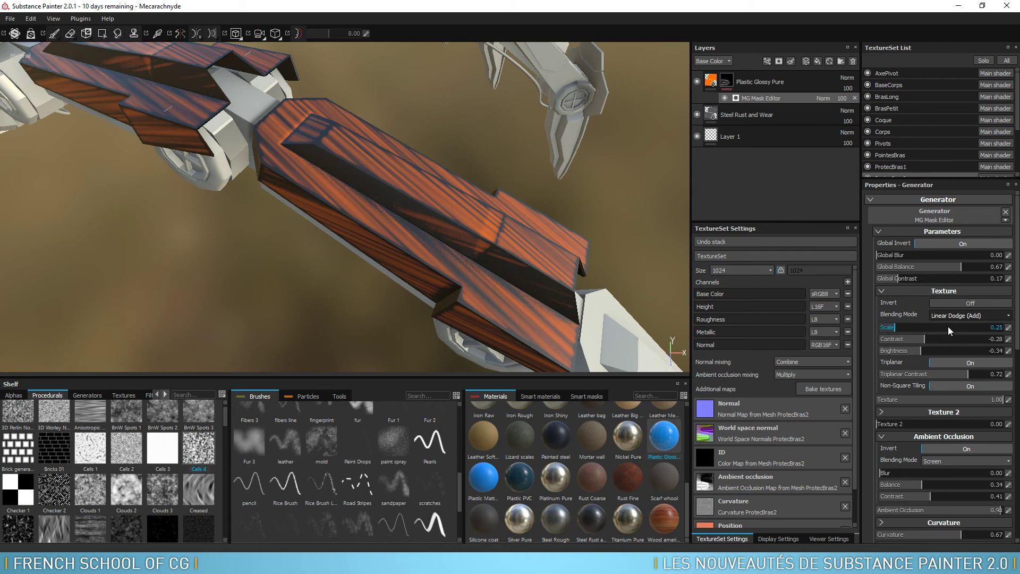
{"action": "left_click", "coordinate": [962, 303]}
{"action": "left_click", "coordinate": [963, 303]}
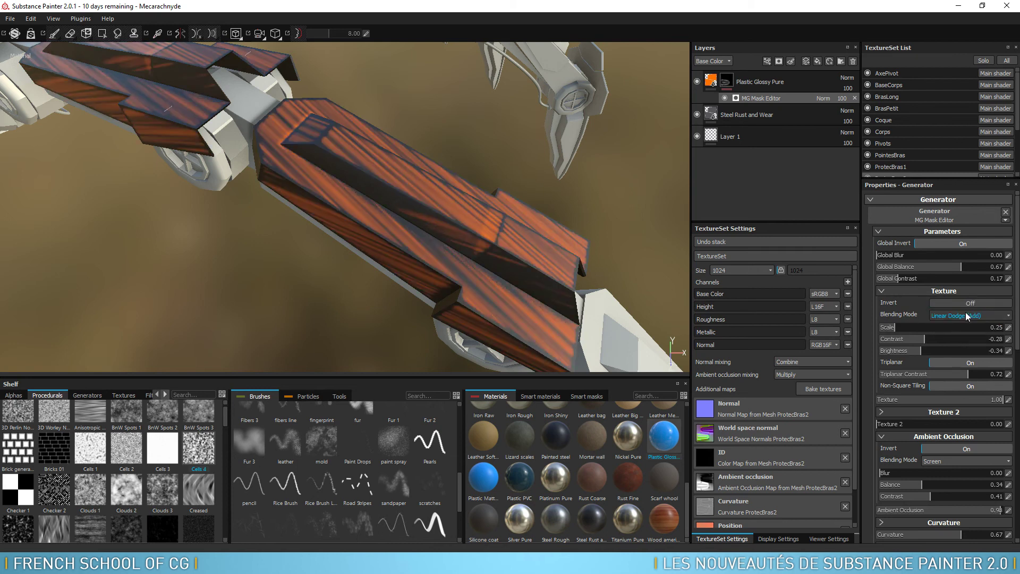
{"action": "left_click", "coordinate": [963, 315]}
{"action": "left_click", "coordinate": [951, 339]}
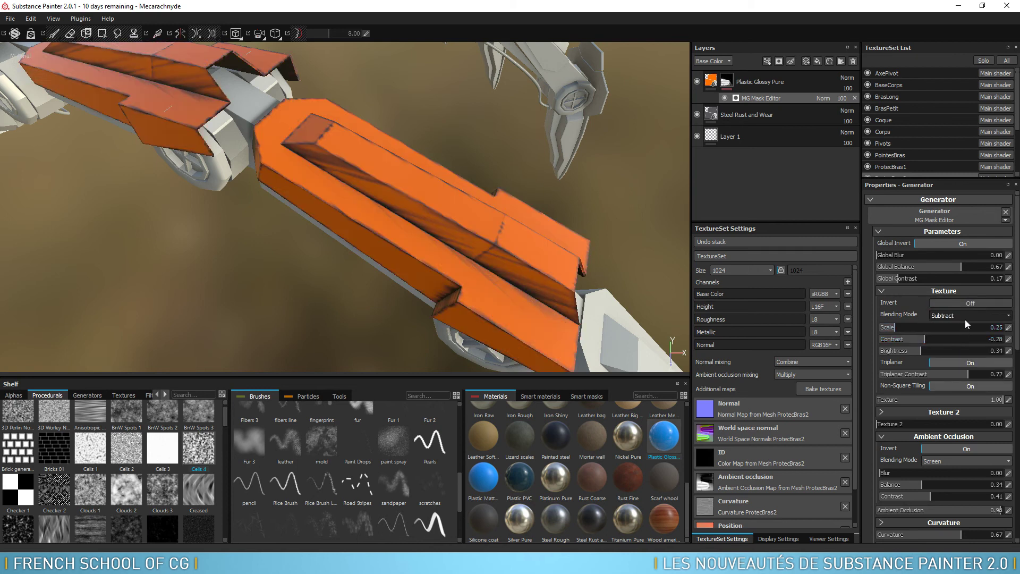
{"action": "left_click", "coordinate": [964, 317]}
{"action": "left_click", "coordinate": [952, 345]}
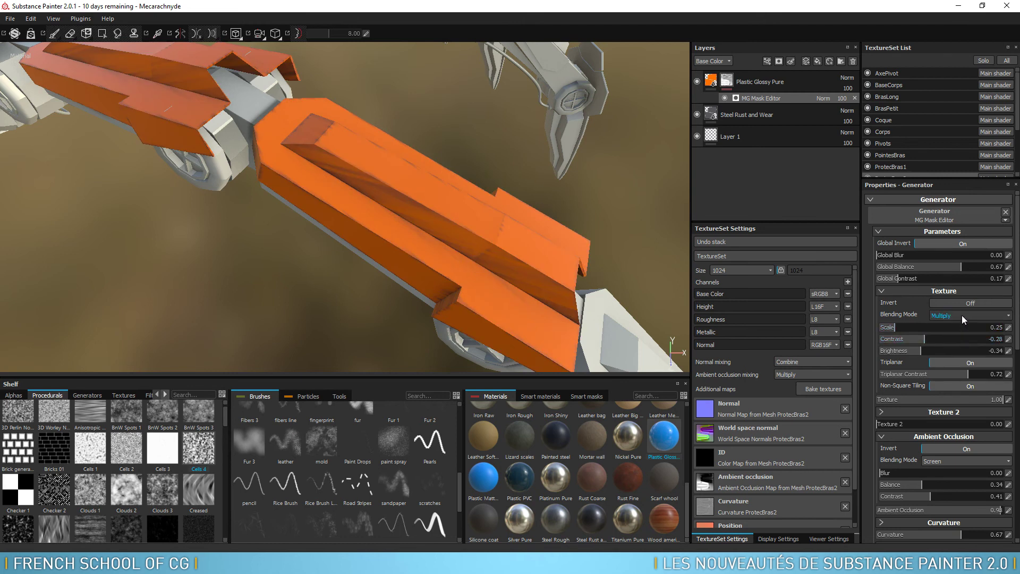
{"action": "left_click", "coordinate": [962, 316]}
{"action": "left_click", "coordinate": [952, 358]}
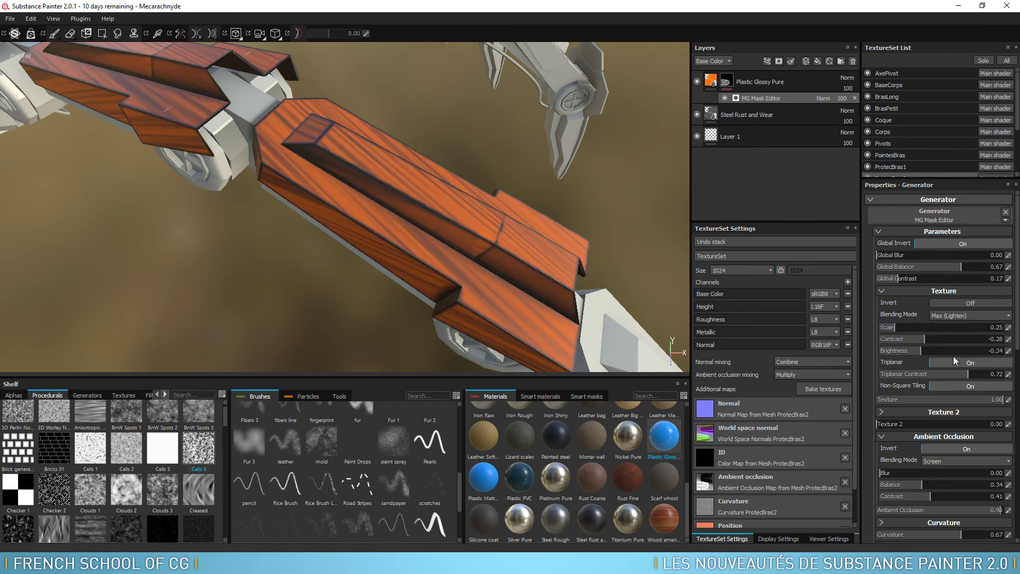
Turn triplanar off, set texture contrast to -0.15 and lower Texture strength to 0.39.
{"action": "left_click", "coordinate": [943, 362]}
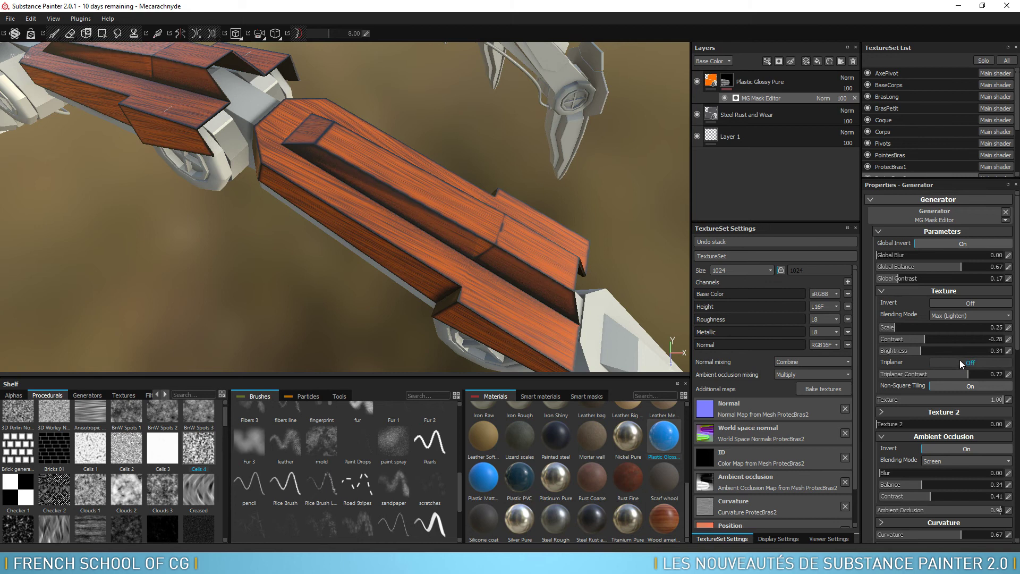
{"action": "left_click_drag", "start_coordinate": [969, 374], "coordinate": [946, 375]}
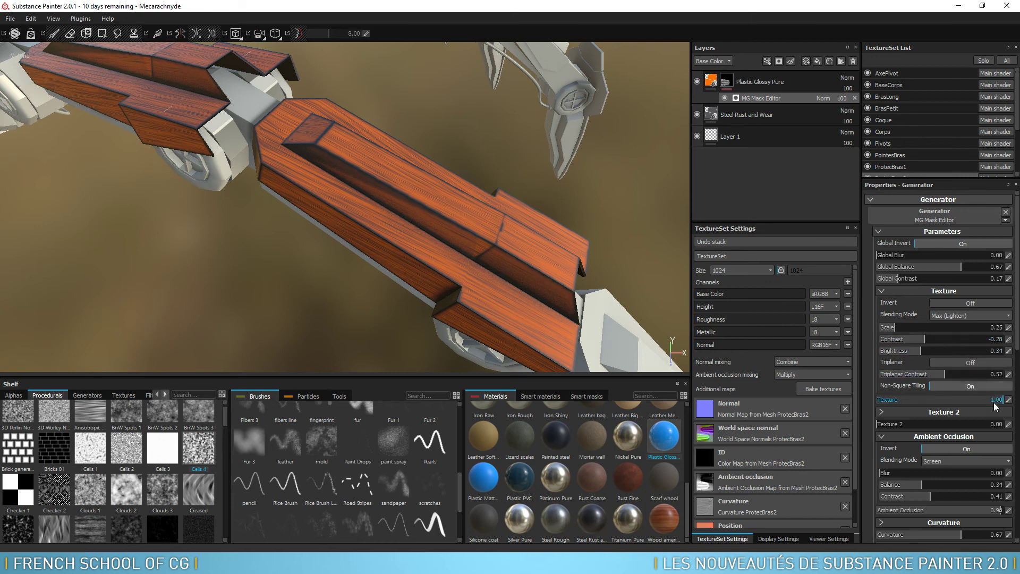
{"action": "mouse_move", "coordinate": [926, 340]}
{"action": "left_mouse_down"}
{"action": "mouse_move", "coordinate": [907, 339]}
{"action": "mouse_move", "coordinate": [936, 340]}
{"action": "left_mouse_up"}
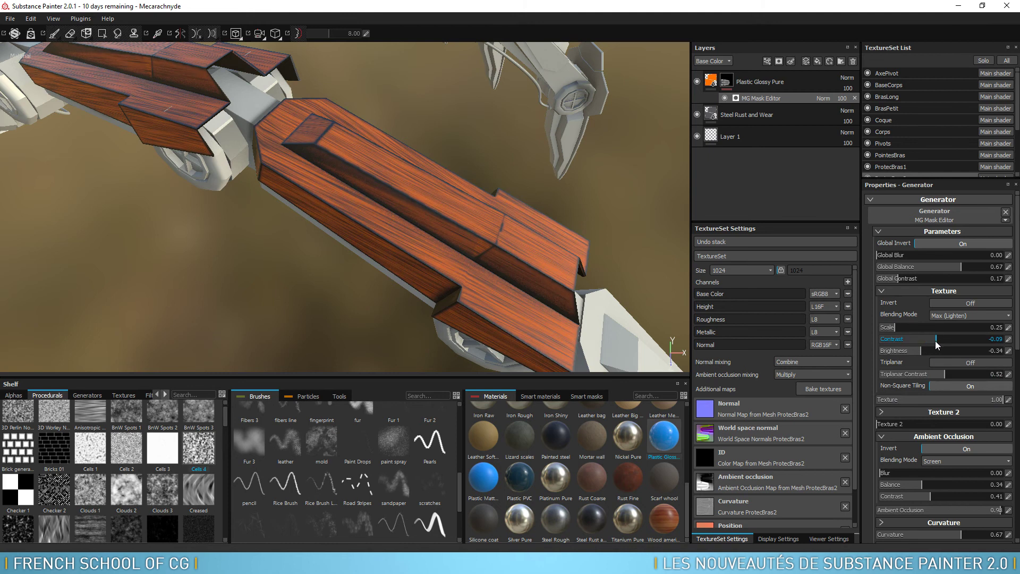
{"action": "double_click", "coordinate": [993, 399]}
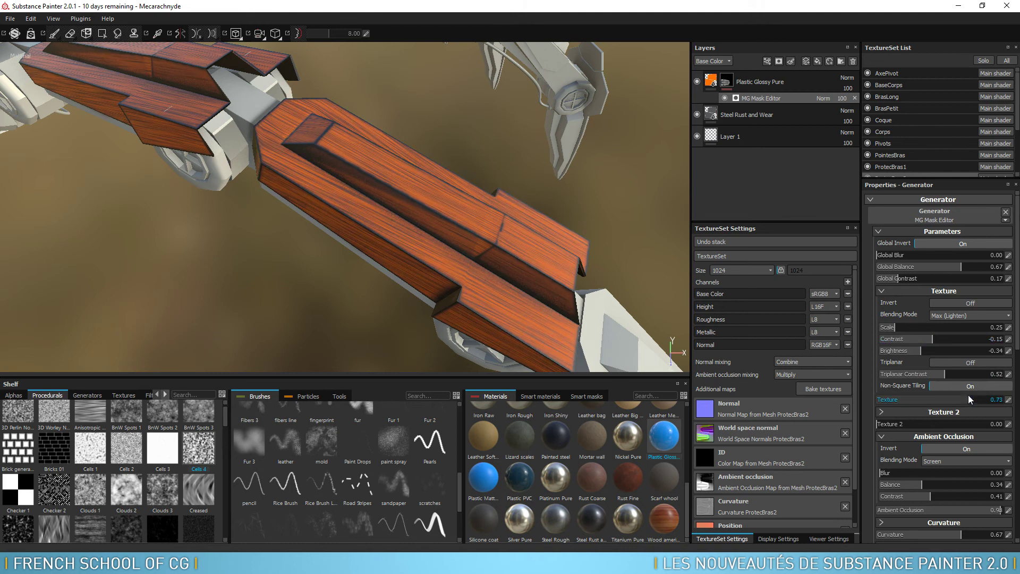
{"action": "left_click_drag", "start_coordinate": [936, 396], "coordinate": [927, 393]}
{"action": "mouse_move", "coordinate": [632, 269]}
{"action": "right_mouse_down", "text": "alt"}
{"action": "mouse_move", "coordinate": [600, 326]}
{"action": "mouse_move", "coordinate": [531, 133]}
{"action": "right_mouse_up", "text": "alt"}
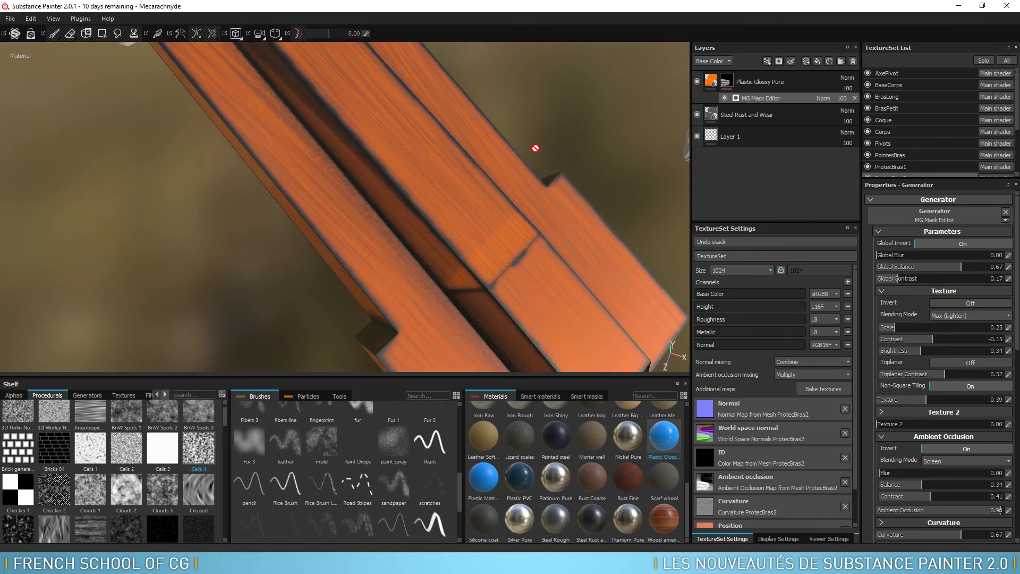
{"action": "left_click_drag", "start_coordinate": [535, 151], "coordinate": [606, 101], "text": "alt"}
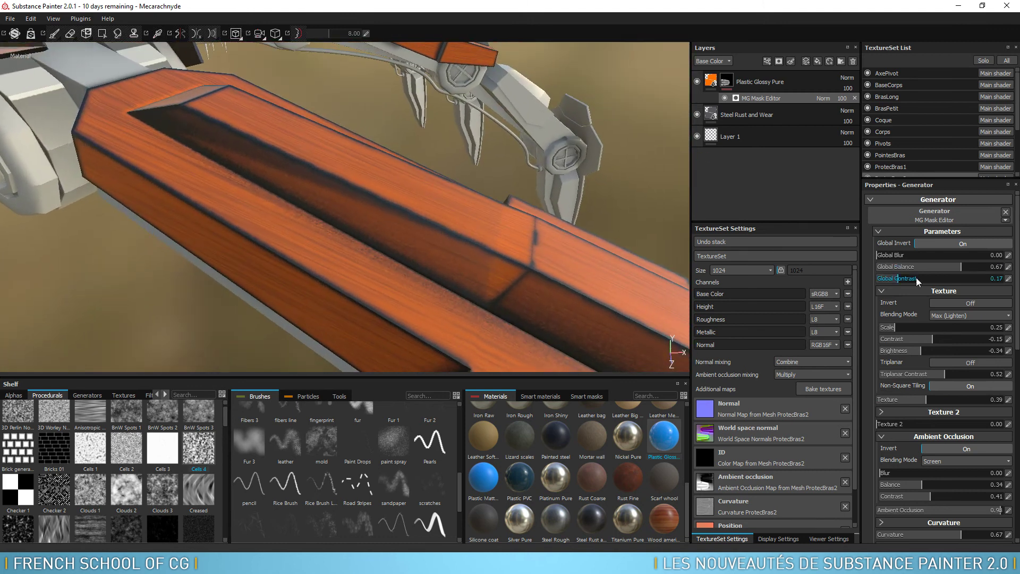
Add 3D Worley Noise as the secondary texture and raise Texture 2 to 1.00.
{"action": "left_click", "coordinate": [919, 290]}
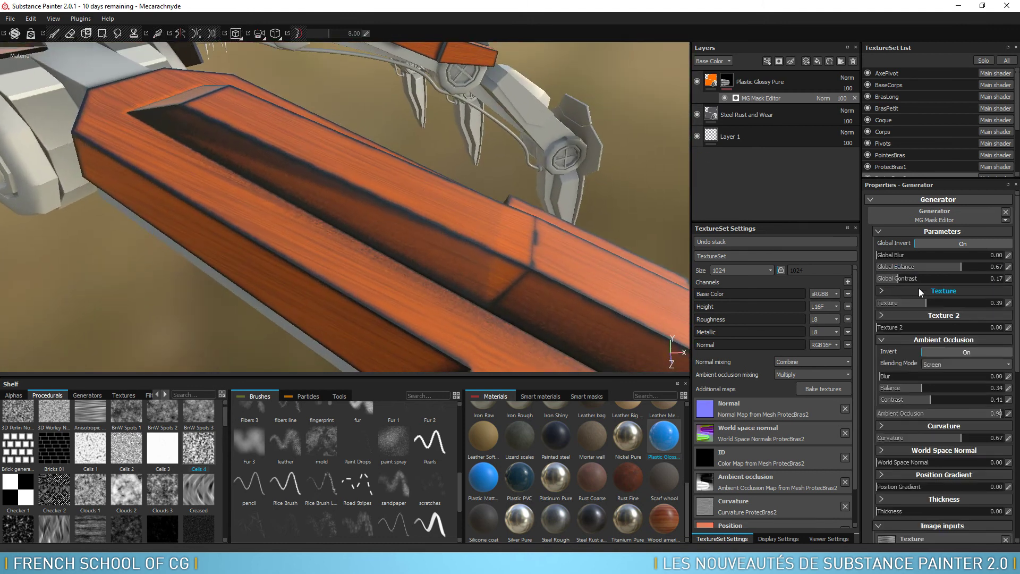
{"action": "scroll", "coordinate": [1018, 328], "scroll_direction": "down", "scroll_amount": 3}
{"action": "scroll", "coordinate": [1018, 328], "scroll_direction": "down", "scroll_amount": 1}
{"action": "scroll", "coordinate": [1018, 328], "scroll_direction": "down", "scroll_amount": 2}
{"action": "scroll", "coordinate": [1018, 328], "scroll_direction": "down", "scroll_amount": 2}
{"action": "left_click", "coordinate": [951, 448]}
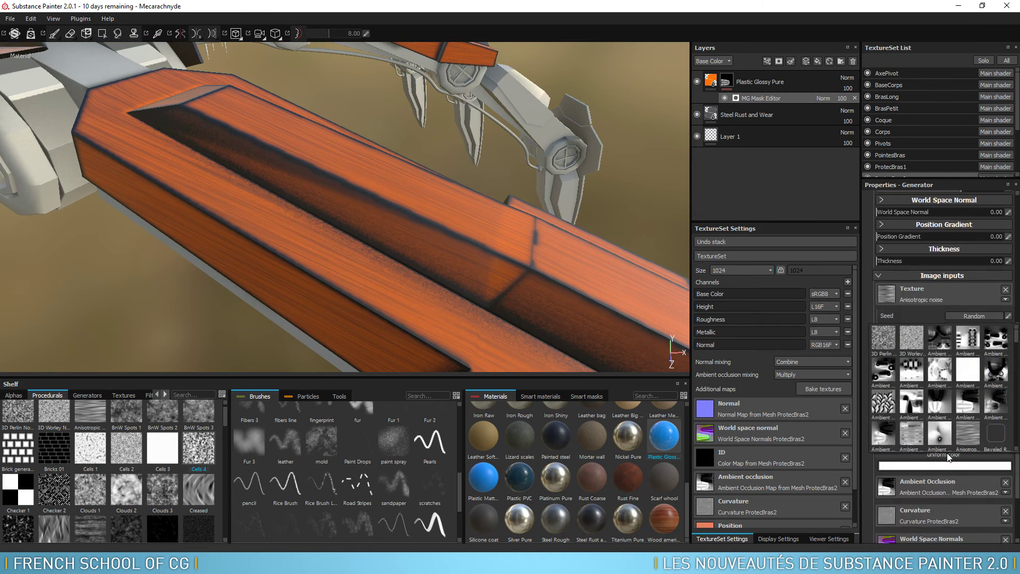
{"action": "left_click", "coordinate": [912, 340]}
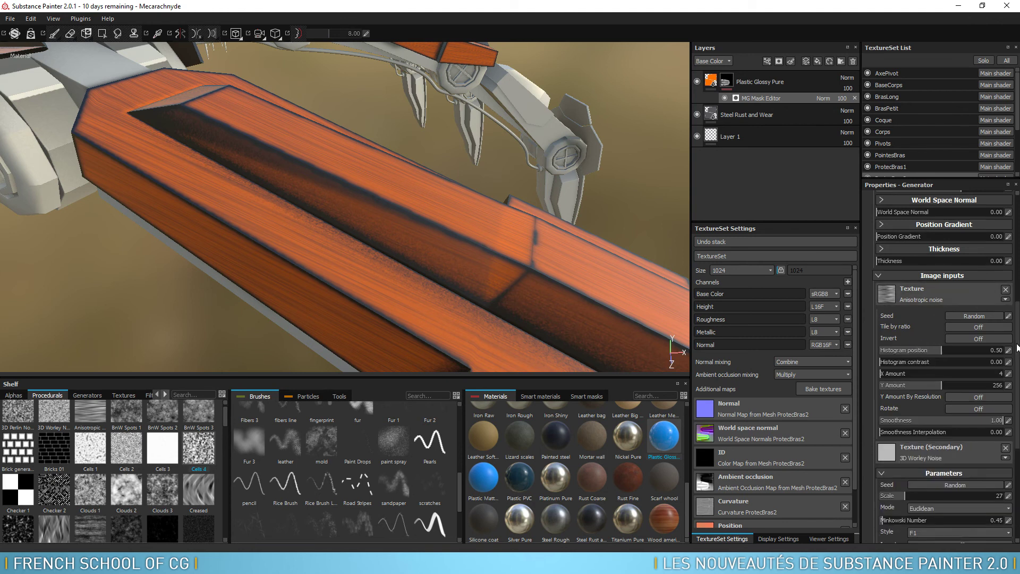
{"action": "left_click_drag", "start_coordinate": [1017, 347], "coordinate": [1017, 224]}
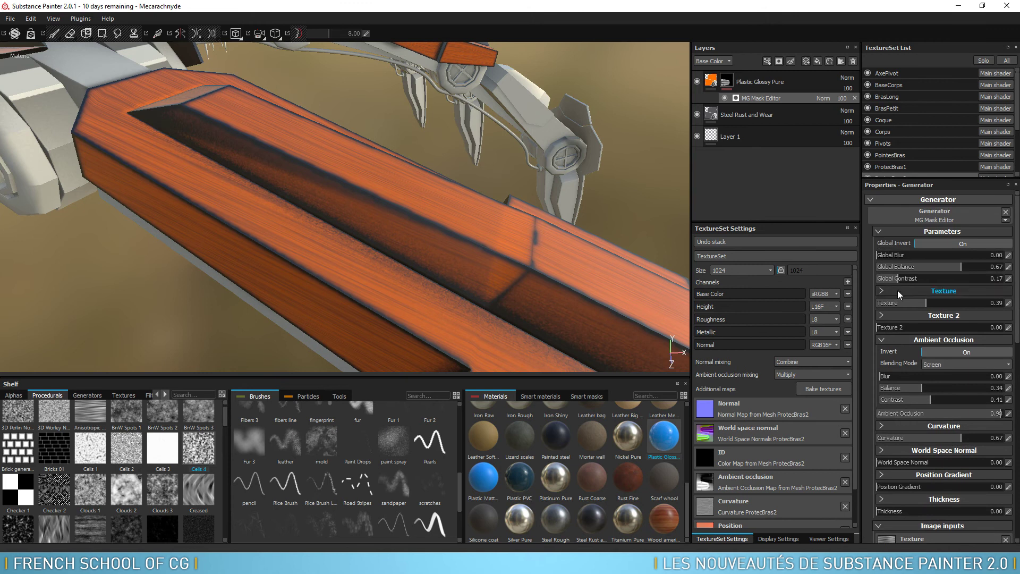
{"action": "left_click_drag", "start_coordinate": [893, 327], "coordinate": [1009, 331]}
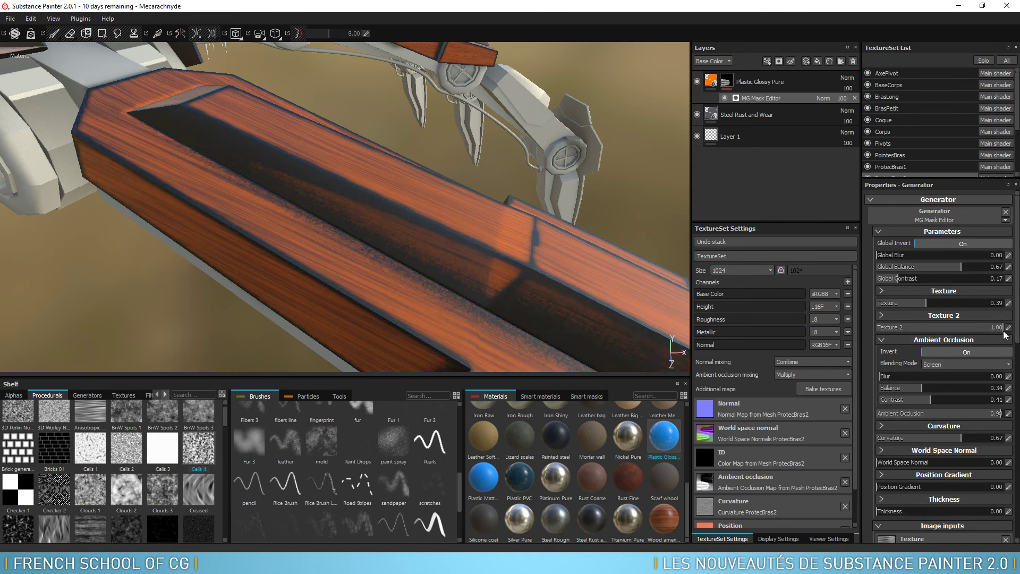
Blend Texture 2 with Max (Lighten) and display the mask in black and white.
{"action": "left_click", "coordinate": [881, 315]}
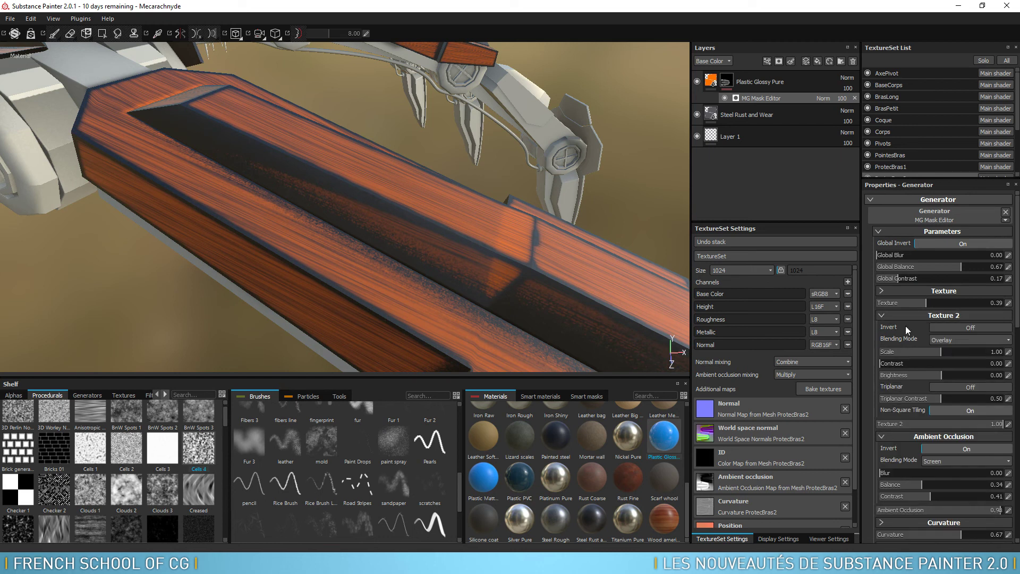
{"action": "left_click", "coordinate": [955, 339]}
{"action": "left_click", "coordinate": [944, 362]}
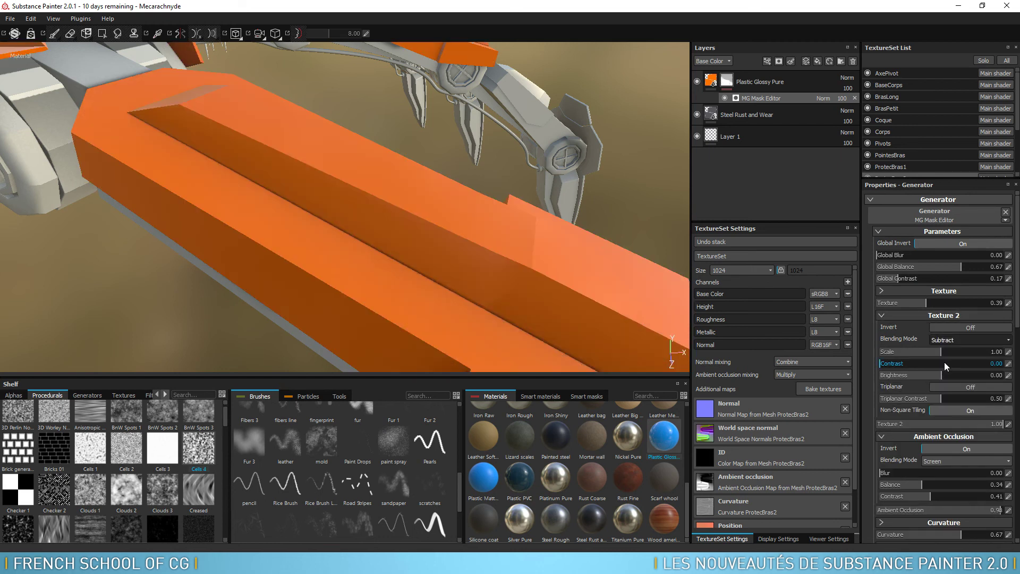
{"action": "left_click", "coordinate": [954, 342]}
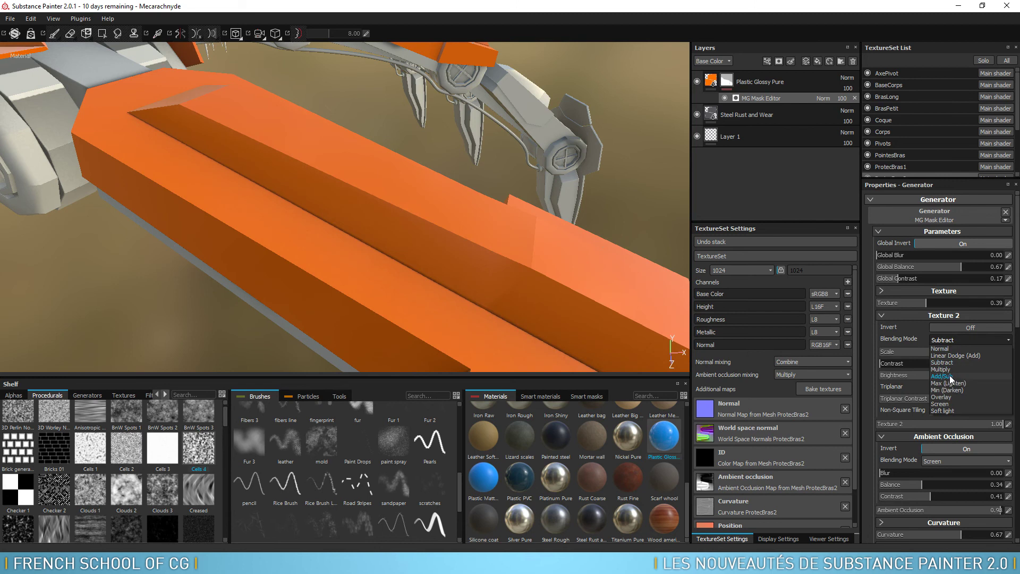
{"action": "left_click", "coordinate": [950, 376]}
{"action": "left_click", "coordinate": [958, 341]}
{"action": "left_click", "coordinate": [954, 384]}
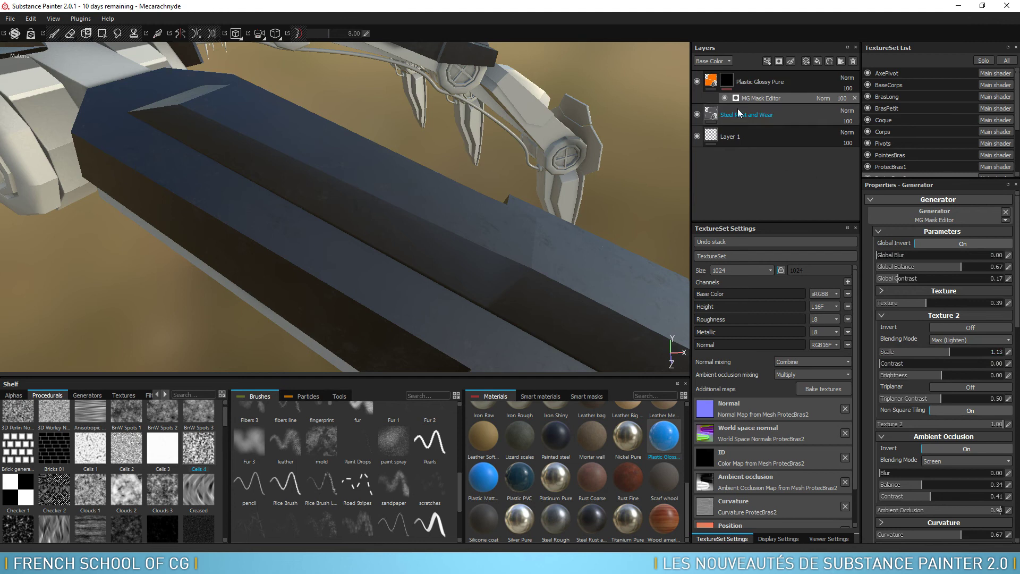
{"action": "left_click", "coordinate": [727, 82]}
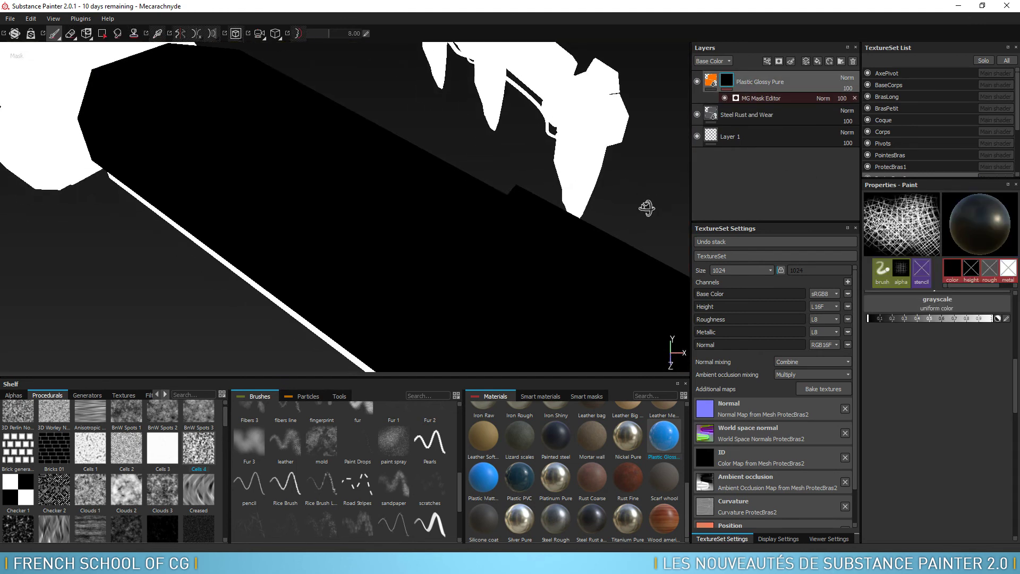
Invert Texture 2, blend it with Screen, and raise its contrast to 0.43.
{"action": "left_click", "coordinate": [776, 98]}
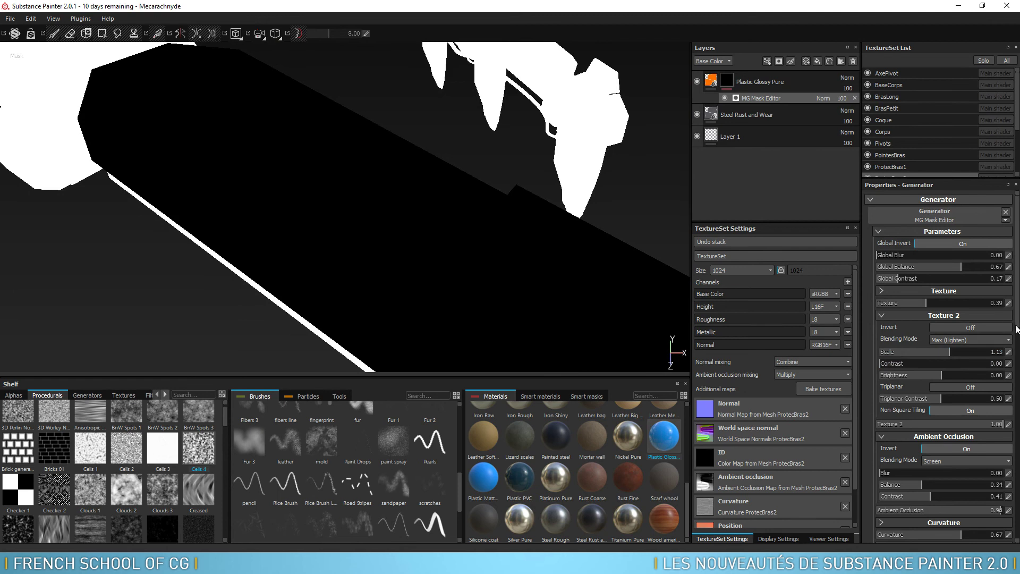
{"action": "left_click", "coordinate": [988, 327]}
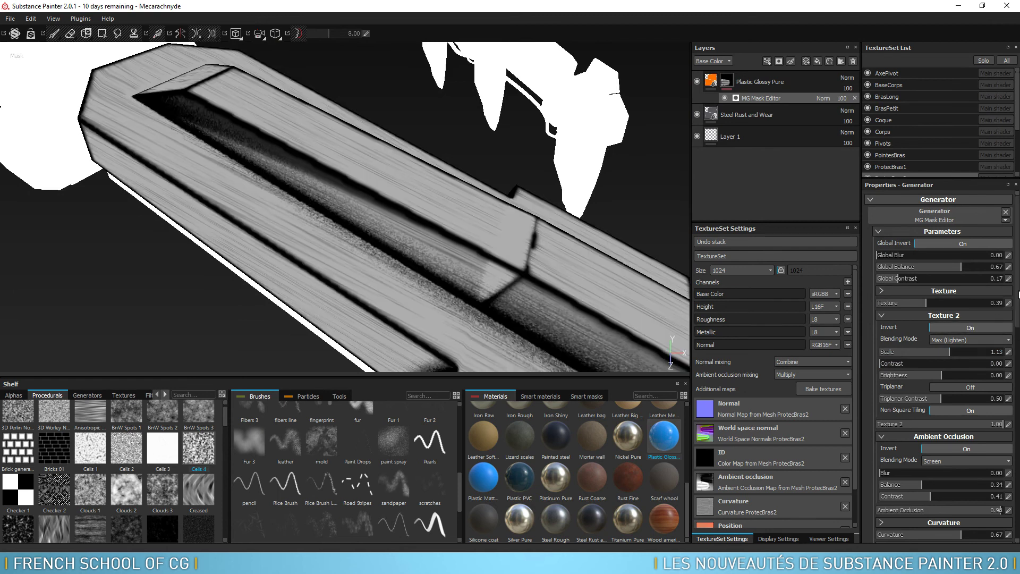
{"action": "scroll", "coordinate": [987, 308], "scroll_direction": "down", "scroll_amount": 2}
{"action": "left_click", "coordinate": [984, 285]}
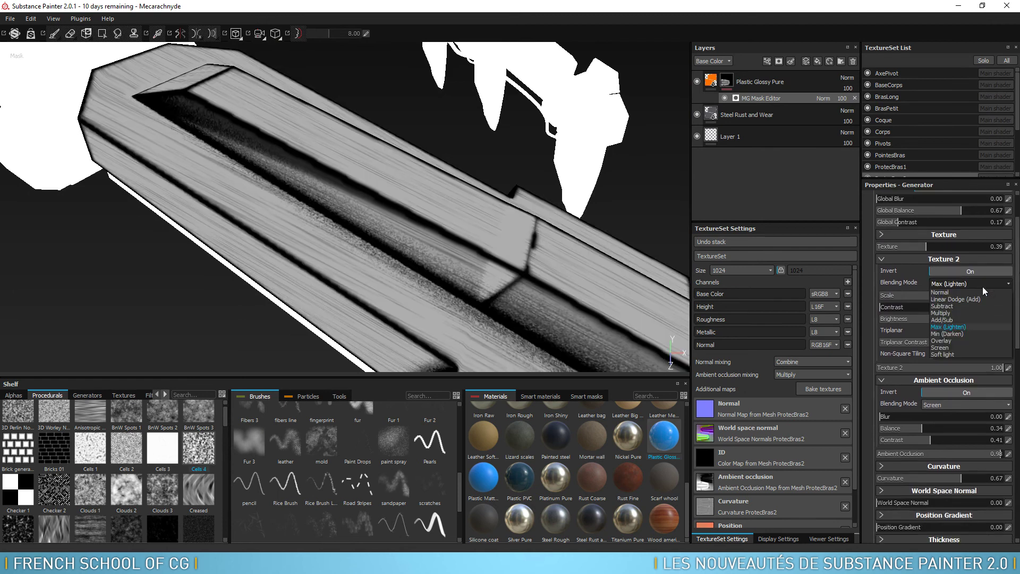
{"action": "left_click", "coordinate": [940, 347]}
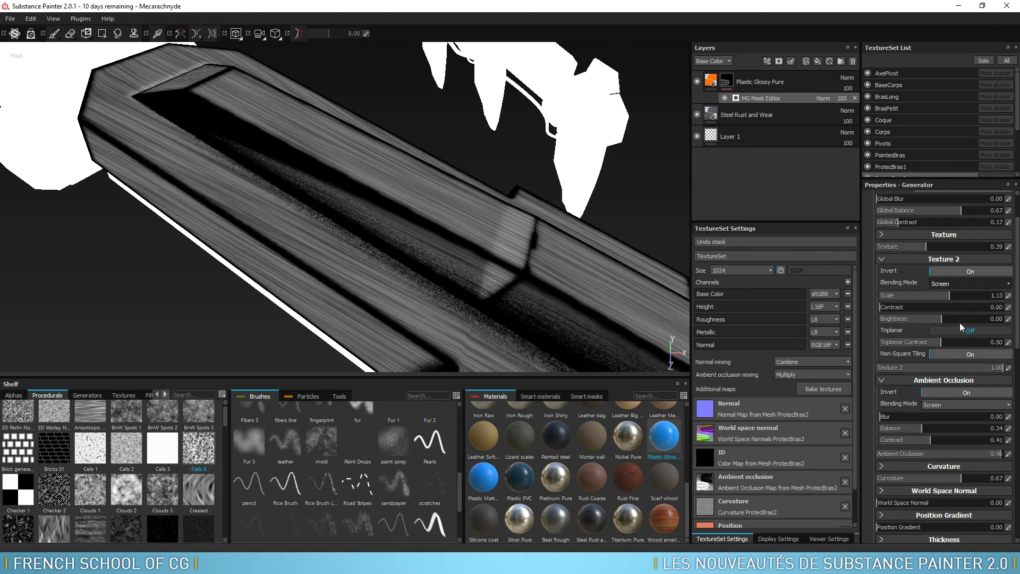
{"action": "mouse_move", "coordinate": [907, 308]}
{"action": "left_mouse_down"}
{"action": "mouse_move", "coordinate": [958, 298]}
{"action": "mouse_move", "coordinate": [910, 296]}
{"action": "left_mouse_up"}
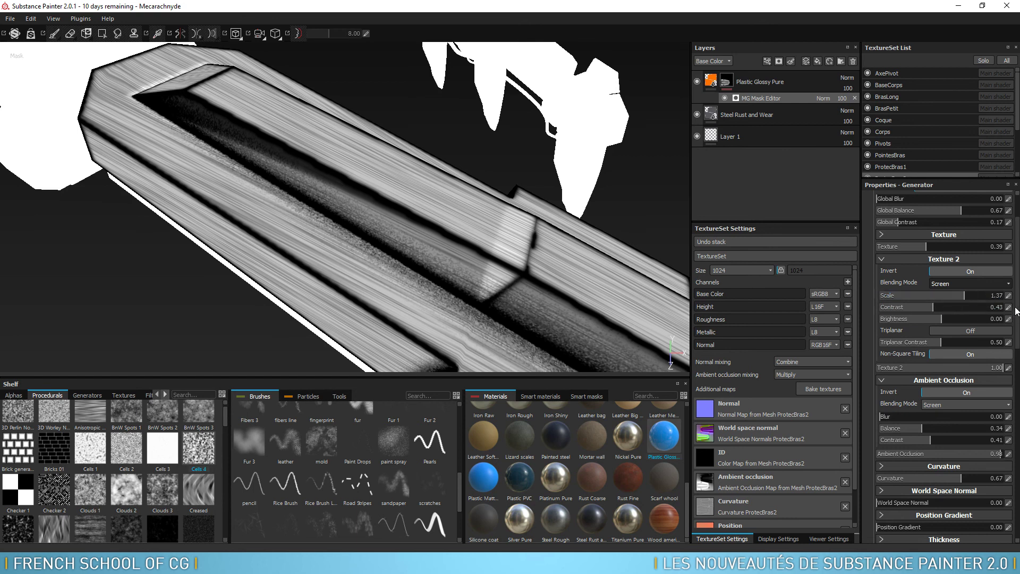
Replace the secondary texture with Clouds 1 and inspect the cloudy mask patches.
{"action": "scroll", "coordinate": [972, 307], "scroll_direction": "down", "scroll_amount": 5}
{"action": "scroll", "coordinate": [946, 372], "scroll_direction": "down", "scroll_amount": 5}
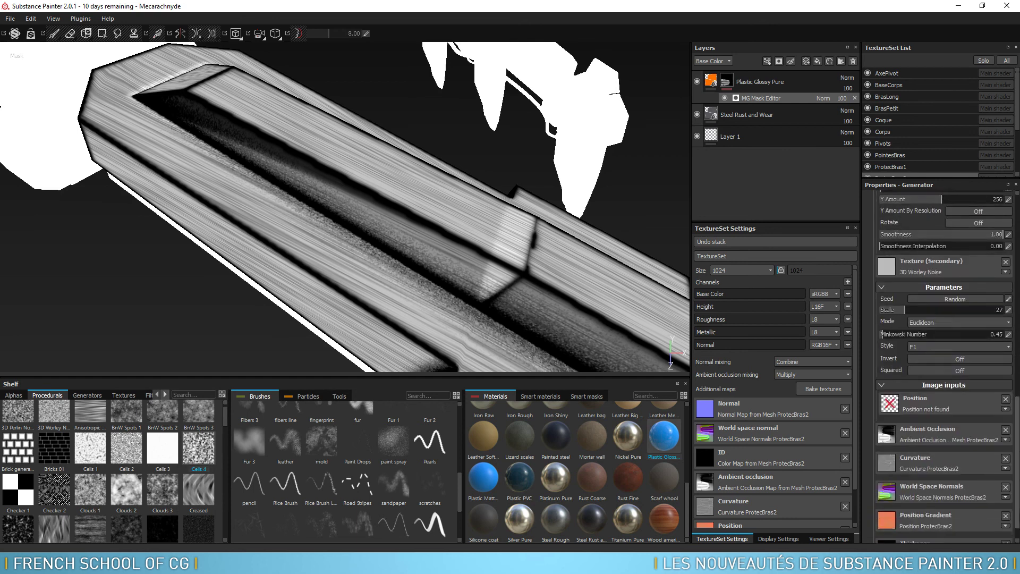
{"action": "scroll", "coordinate": [984, 399], "scroll_direction": "up", "scroll_amount": 2}
{"action": "scroll", "coordinate": [984, 399], "scroll_direction": "up", "scroll_amount": 2}
{"action": "scroll", "coordinate": [983, 398], "scroll_direction": "up", "scroll_amount": 1}
{"action": "left_click", "coordinate": [981, 391]}
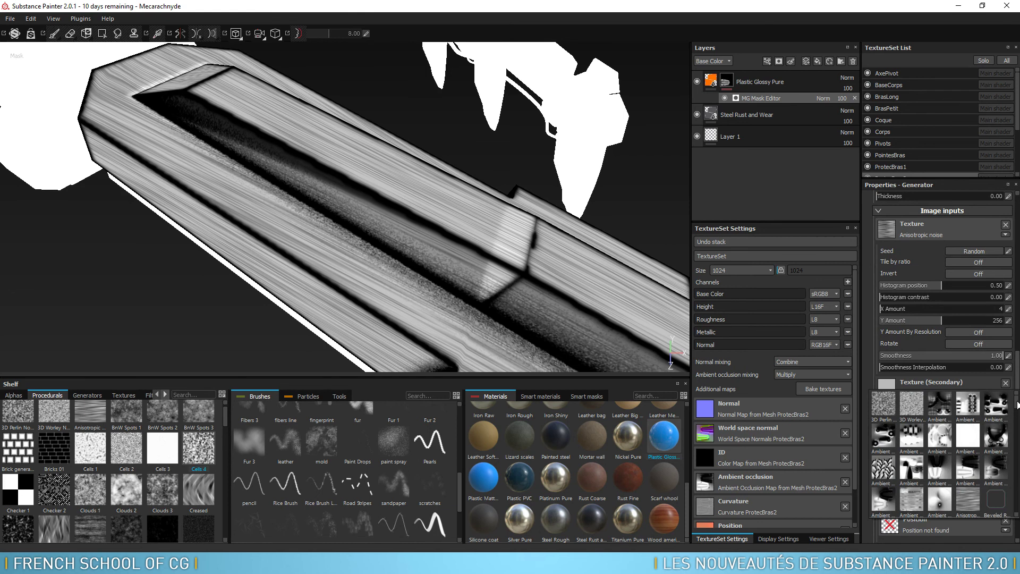
{"action": "left_click_drag", "start_coordinate": [1019, 404], "coordinate": [1019, 414]}
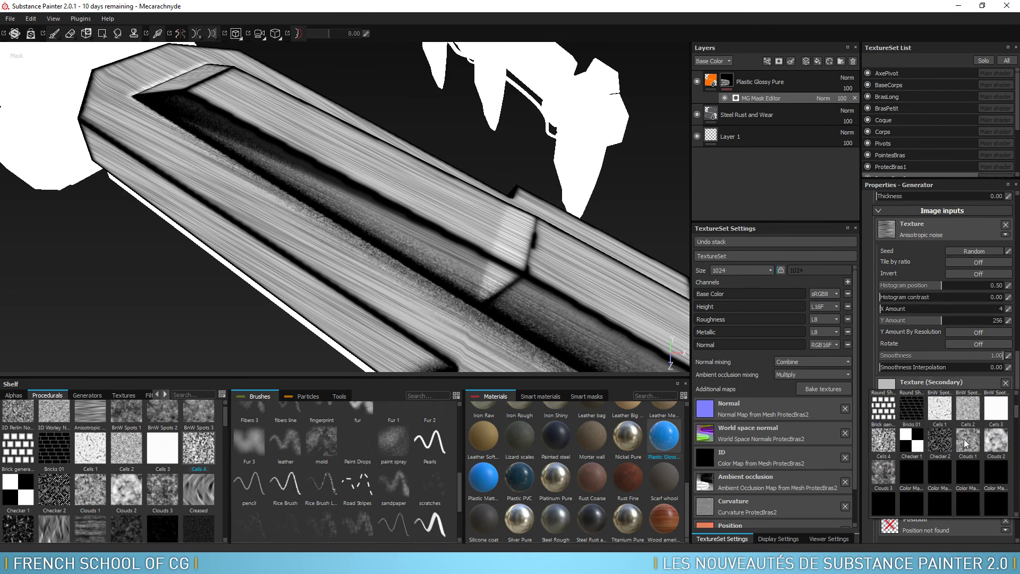
{"action": "left_click", "coordinate": [966, 442]}
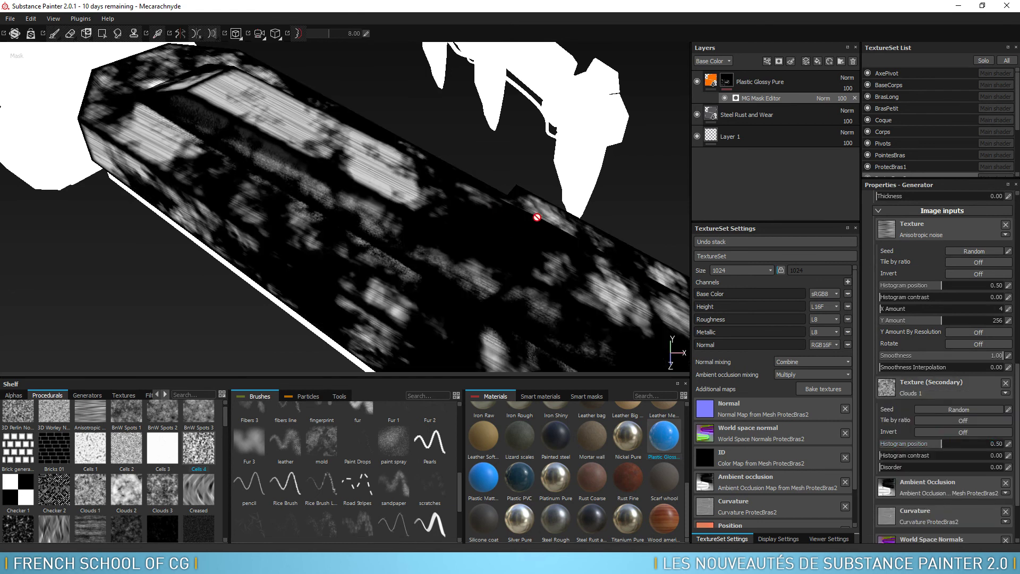
{"action": "left_click_drag", "start_coordinate": [546, 144], "coordinate": [665, 175], "text": "alt"}
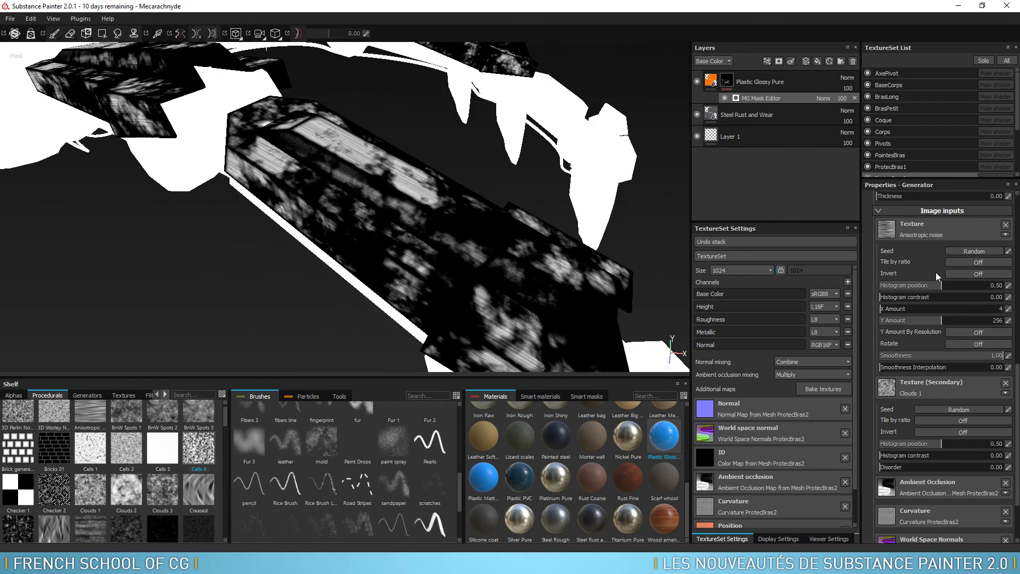
{"action": "scroll", "coordinate": [1018, 407], "scroll_direction": "up", "scroll_amount": 1}
{"action": "scroll", "coordinate": [1019, 407], "scroll_direction": "up", "scroll_amount": 1}
{"action": "scroll", "coordinate": [1018, 407], "scroll_direction": "down", "scroll_amount": 2}
{"action": "scroll", "coordinate": [1018, 406], "scroll_direction": "up", "scroll_amount": 2}
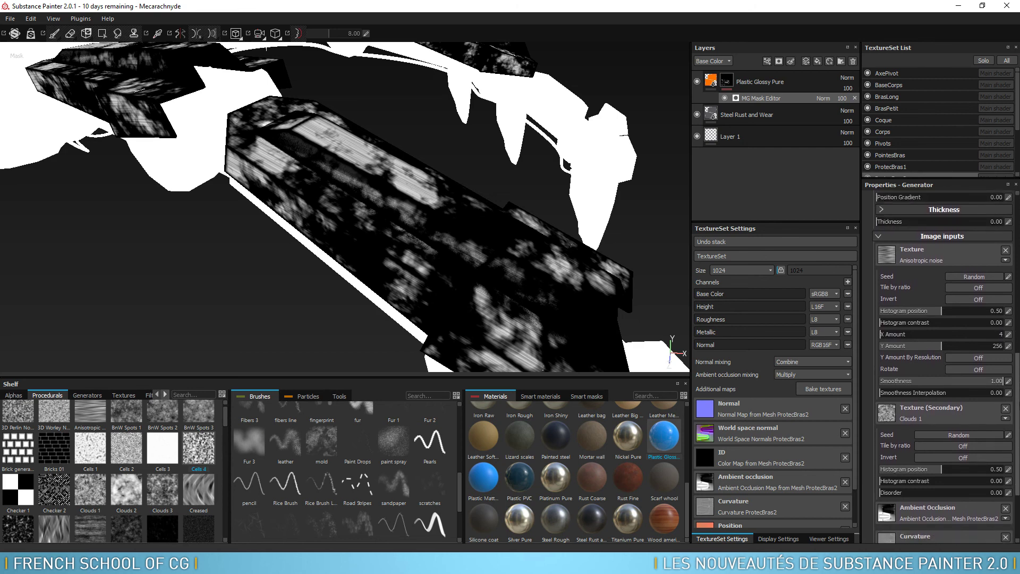
{"action": "scroll", "coordinate": [944, 367], "scroll_direction": "up", "scroll_amount": 1}
{"action": "scroll", "coordinate": [943, 367], "scroll_direction": "up", "scroll_amount": 1}
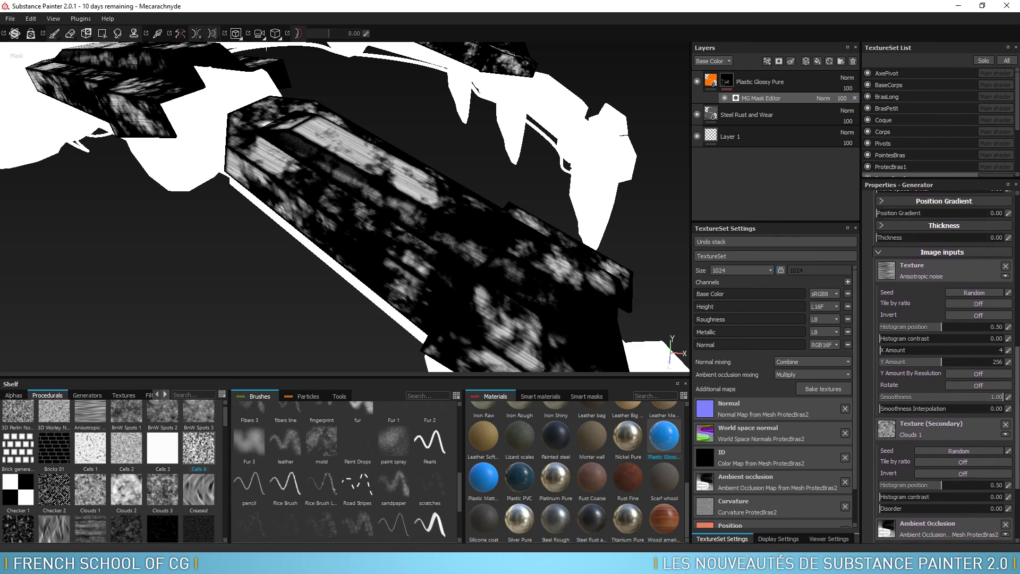
{"action": "scroll", "coordinate": [944, 367], "scroll_direction": "up", "scroll_amount": 1}
{"action": "scroll", "coordinate": [944, 367], "scroll_direction": "up", "scroll_amount": 4}
{"action": "scroll", "coordinate": [944, 366], "scroll_direction": "up", "scroll_amount": 4}
{"action": "scroll", "coordinate": [944, 367], "scroll_direction": "up", "scroll_amount": 4}
{"action": "scroll", "coordinate": [943, 367], "scroll_direction": "up", "scroll_amount": 4}
{"action": "scroll", "coordinate": [948, 306], "scroll_direction": "up", "scroll_amount": 3}
{"action": "scroll", "coordinate": [947, 306], "scroll_direction": "up", "scroll_amount": 3}
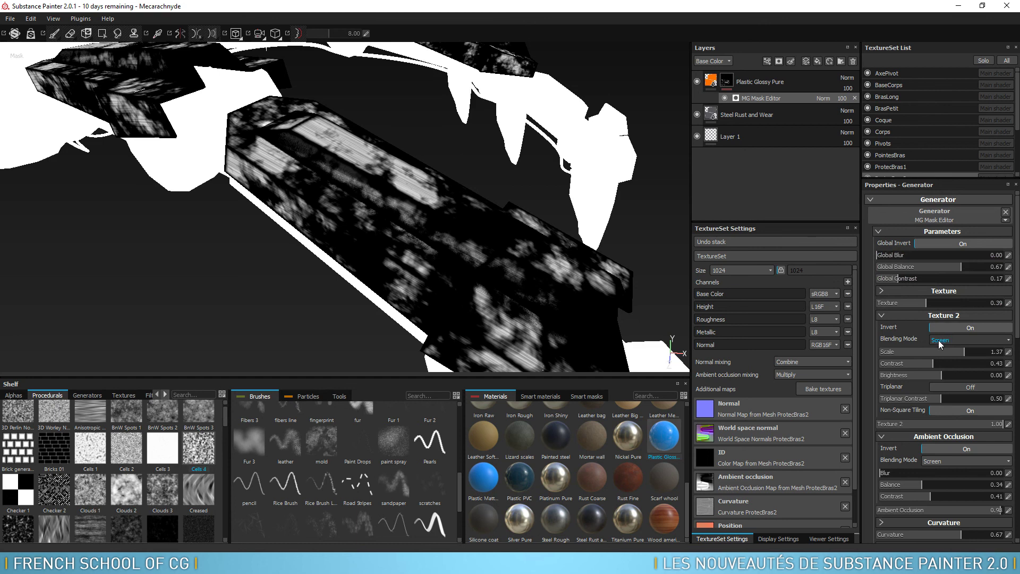
Reduce Texture 2 scale and set its blending mode to Overlay, after trying other modes.
{"action": "left_click_drag", "start_coordinate": [964, 352], "coordinate": [900, 344]}
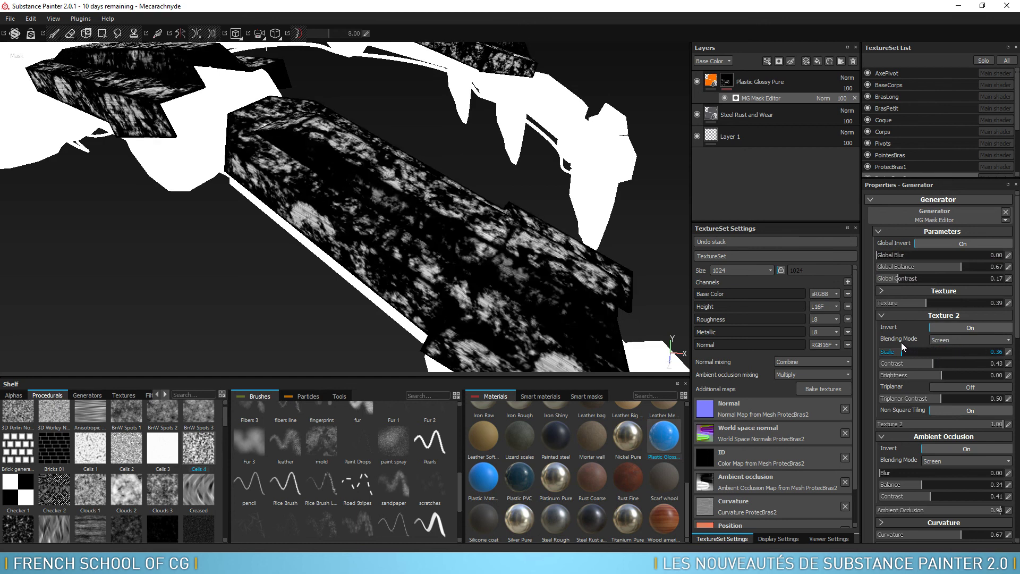
{"action": "left_click", "coordinate": [948, 342]}
{"action": "left_click", "coordinate": [955, 374]}
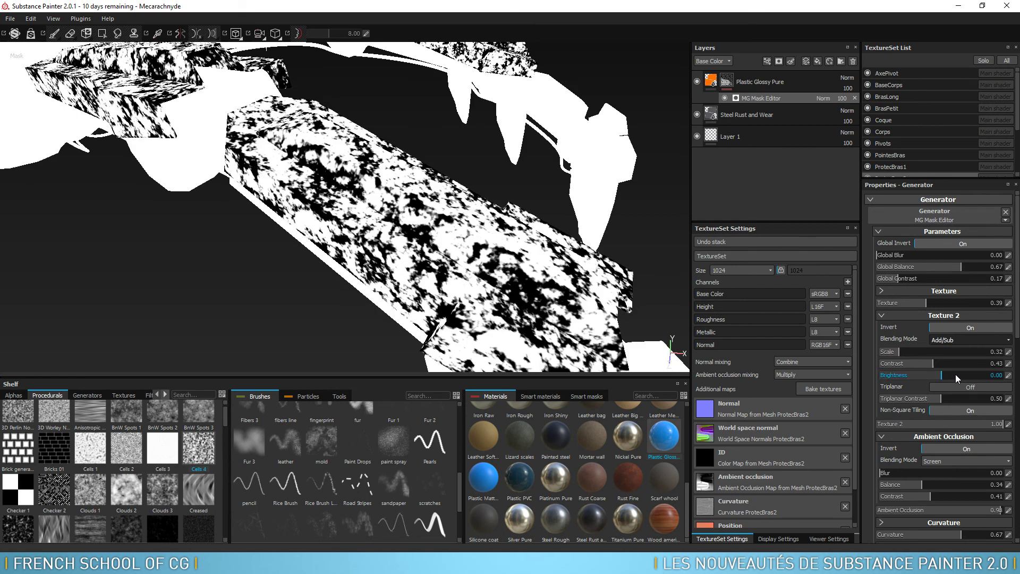
{"action": "left_click", "coordinate": [942, 340]}
{"action": "left_click", "coordinate": [941, 355]}
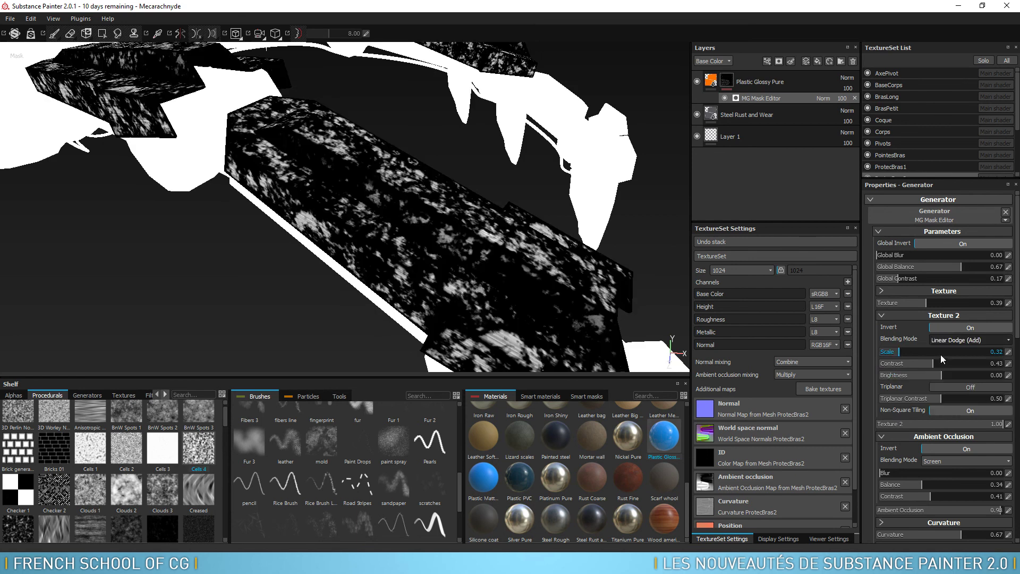
{"action": "left_click", "coordinate": [946, 339]}
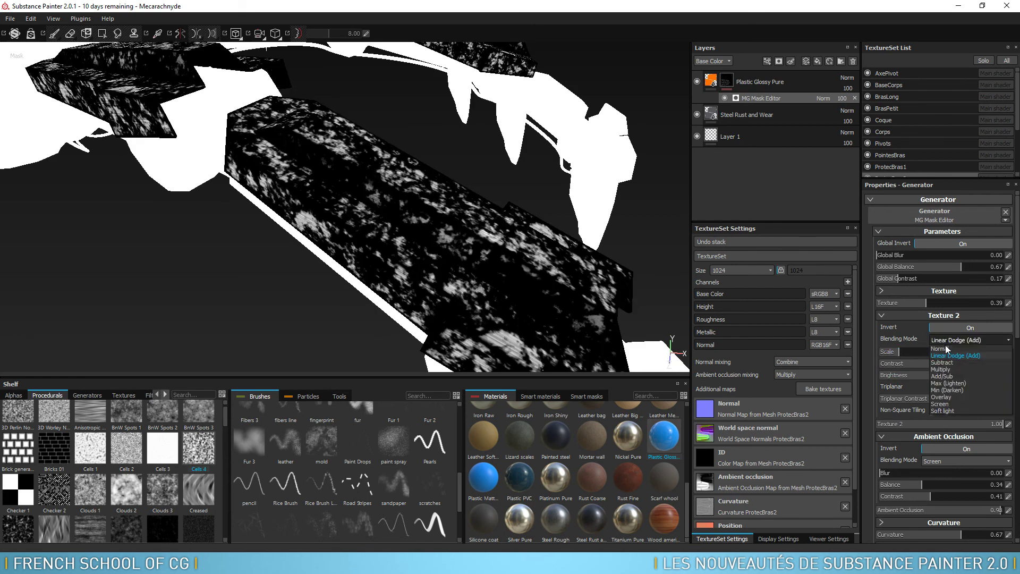
{"action": "left_click", "coordinate": [942, 395]}
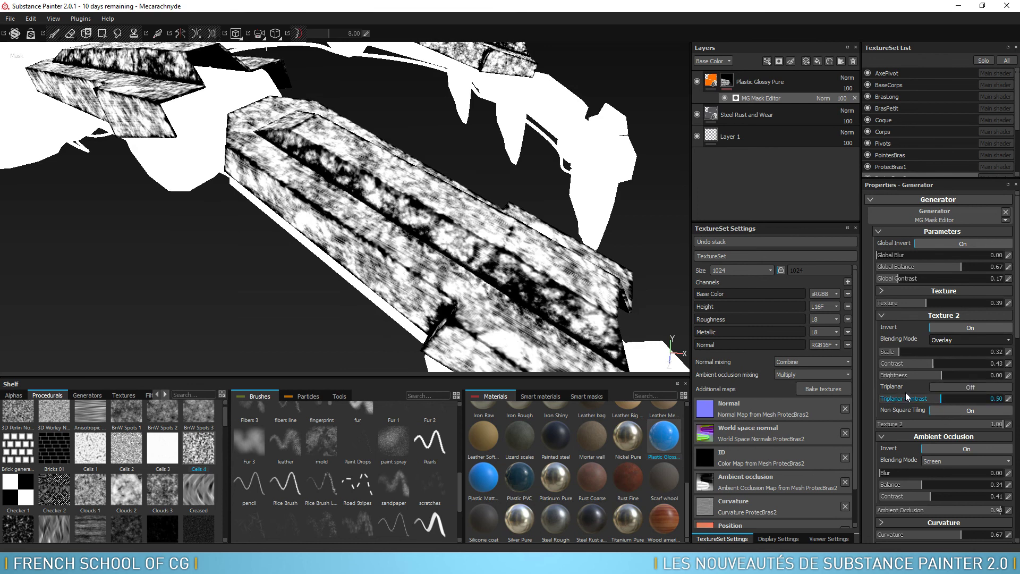
Set Texture 2 to scale 0.36, contrast 0.71, brightness -0.08, with triplanar off.
{"action": "left_click_drag", "start_coordinate": [904, 352], "coordinate": [901, 352]}
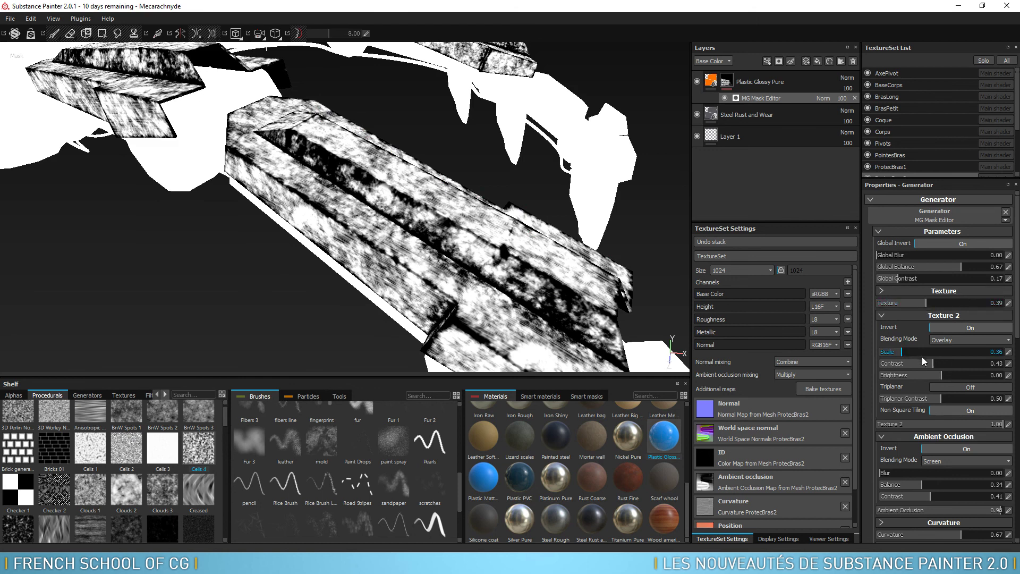
{"action": "mouse_move", "coordinate": [949, 378]}
{"action": "left_mouse_down"}
{"action": "mouse_move", "coordinate": [936, 376]}
{"action": "mouse_move", "coordinate": [966, 367]}
{"action": "left_mouse_up"}
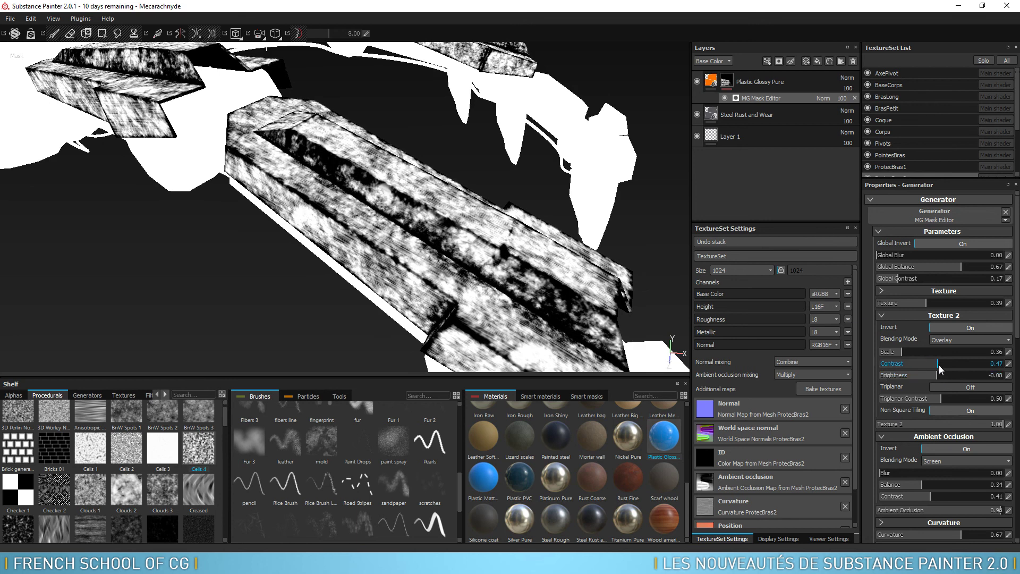
{"action": "left_click", "coordinate": [962, 387]}
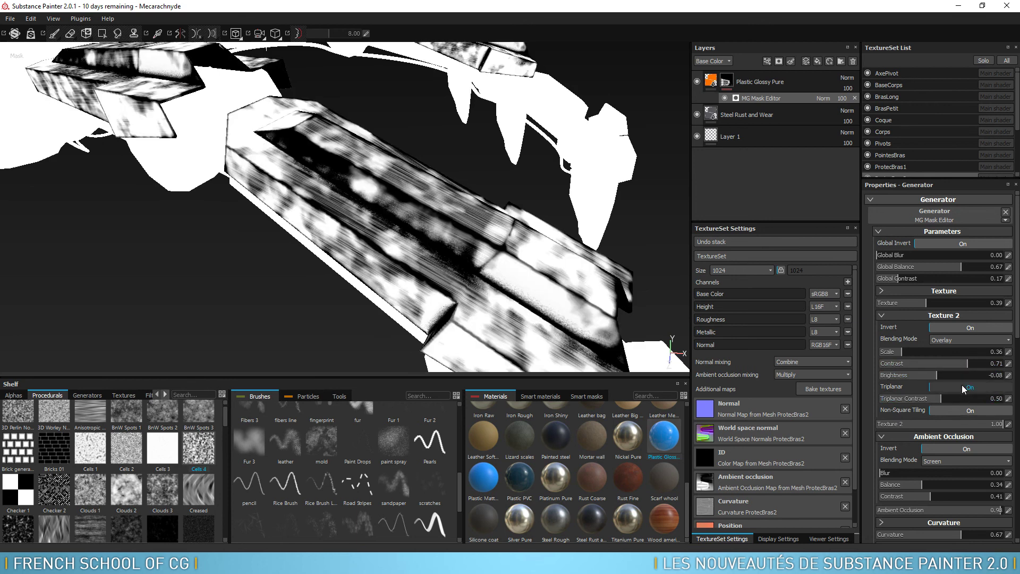
{"action": "left_click", "coordinate": [964, 389]}
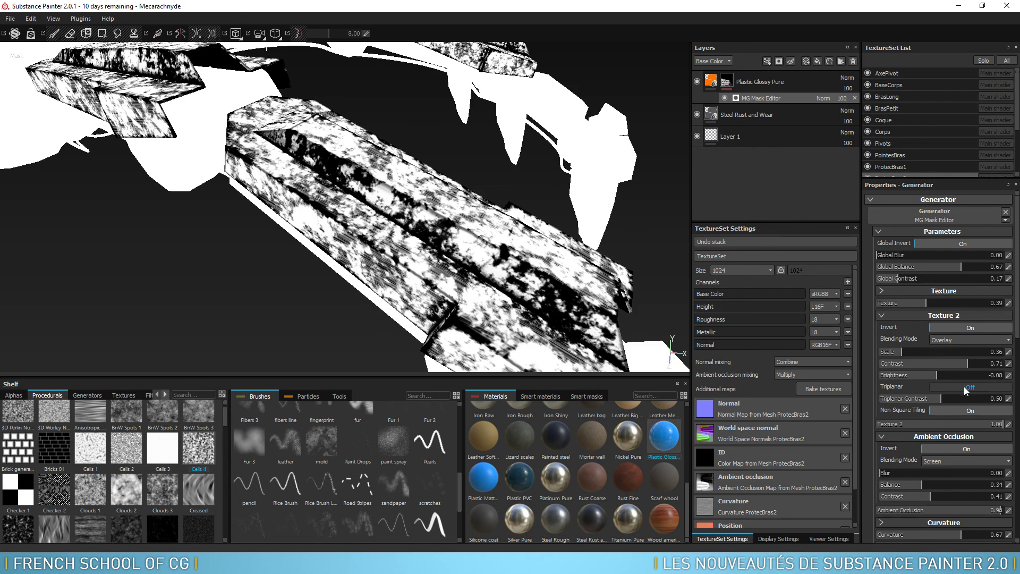
Return to material view and orbit the arm to see orange plastic with cloudy steel patches.
{"action": "left_click", "coordinate": [711, 80]}
{"action": "mouse_move", "coordinate": [443, 162]}
{"action": "right_mouse_down", "text": "alt"}
{"action": "mouse_move", "coordinate": [573, 208]}
{"action": "mouse_move", "coordinate": [596, 201]}
{"action": "mouse_move", "coordinate": [538, 141]}
{"action": "right_mouse_up", "text": "alt"}
{"action": "mouse_move", "coordinate": [538, 142]}
{"action": "left_mouse_down", "text": "alt"}
{"action": "mouse_move", "coordinate": [373, 264]}
{"action": "mouse_move", "coordinate": [455, 274]}
{"action": "mouse_move", "coordinate": [505, 322]}
{"action": "left_mouse_up", "text": "alt"}
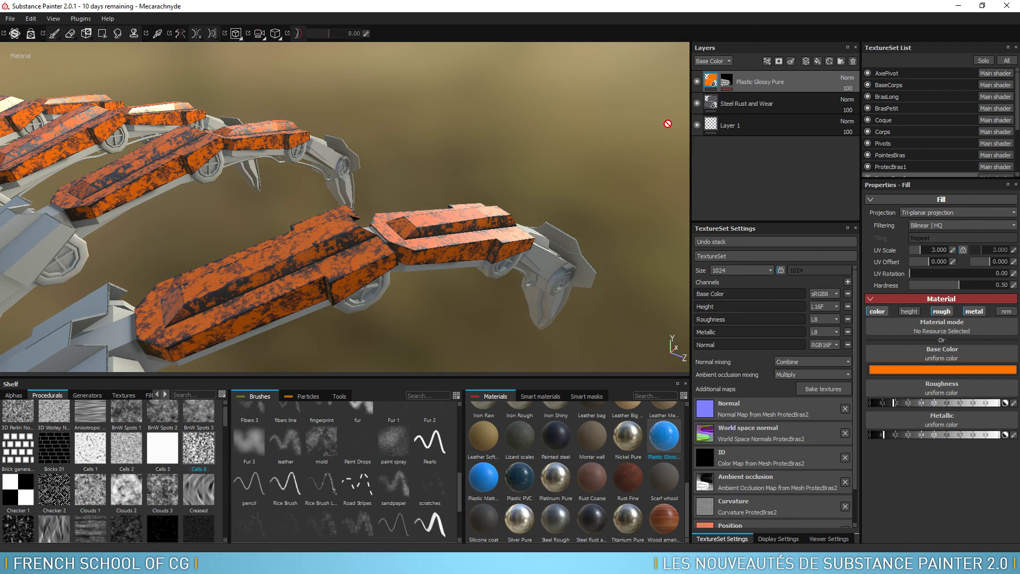
{"action": "left_click_drag", "start_coordinate": [668, 123], "coordinate": [757, 84]}
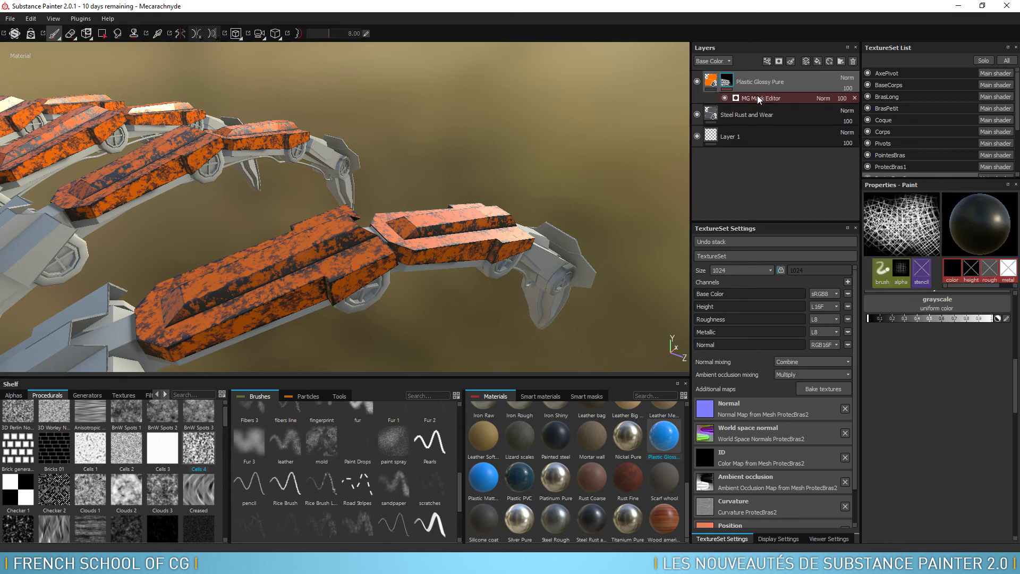
{"action": "left_click", "coordinate": [801, 97]}
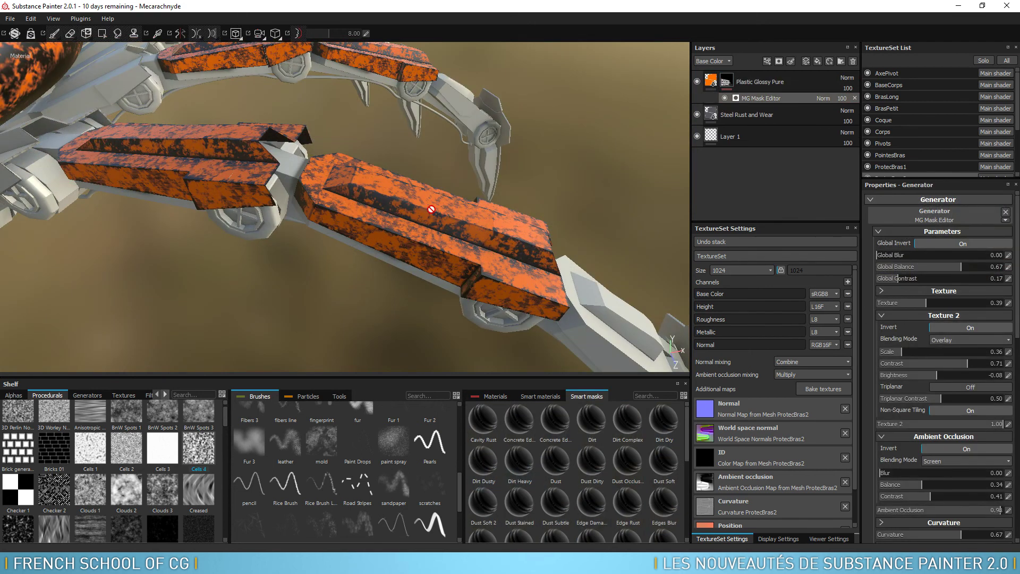
{"action": "mouse_move", "coordinate": [543, 198]}
{"action": "left_mouse_down", "text": "alt"}
{"action": "mouse_move", "coordinate": [490, 161]}
{"action": "mouse_move", "coordinate": [526, 243]}
{"action": "mouse_move", "coordinate": [587, 217]}
{"action": "left_mouse_up", "text": "alt"}
{"action": "left_click", "coordinate": [733, 82]}
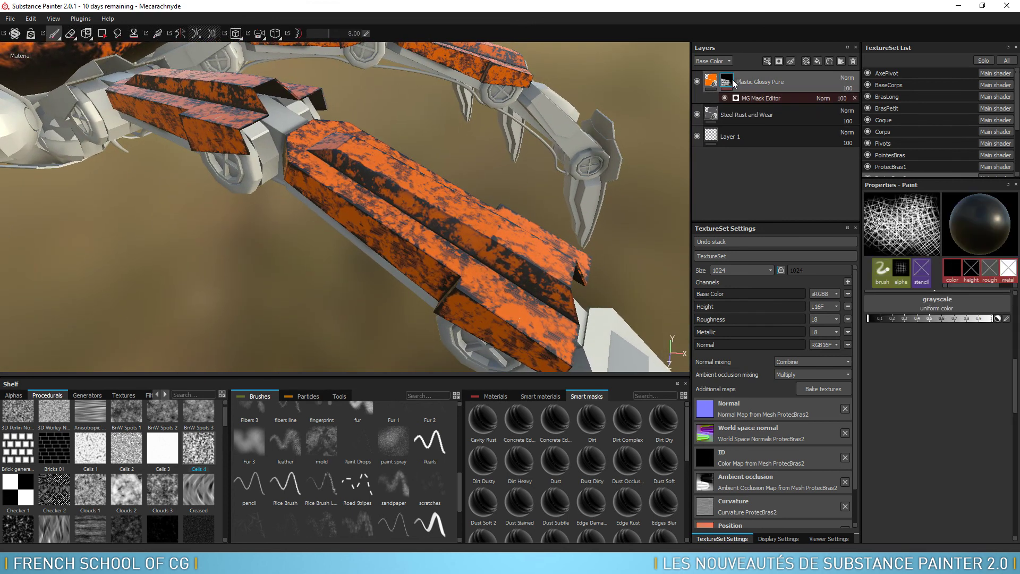
Save the plastic layer's mask as a smart mask and rename it test_tuto.
{"action": "right_click", "coordinate": [727, 83]}
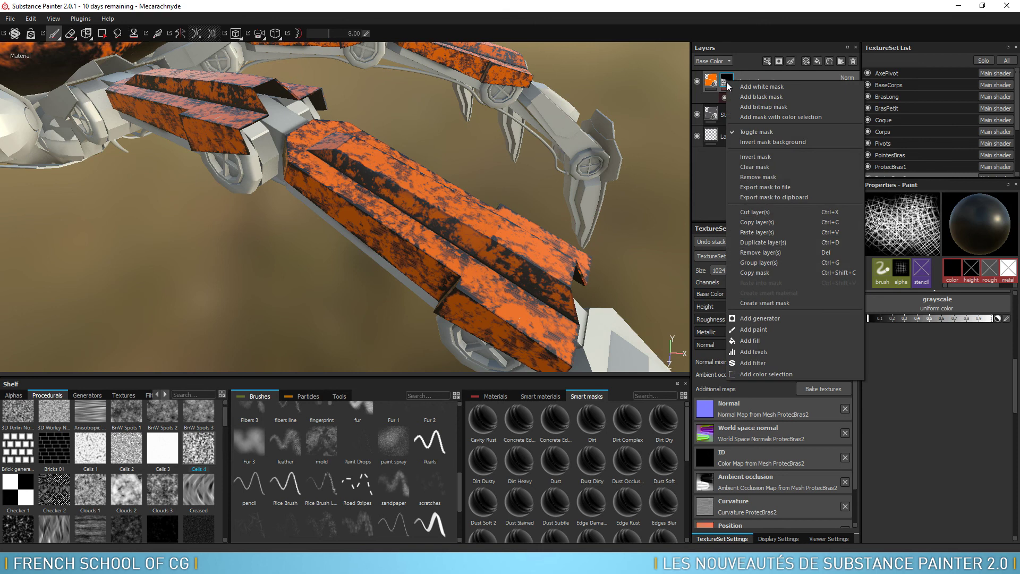
{"action": "left_click", "coordinate": [795, 303]}
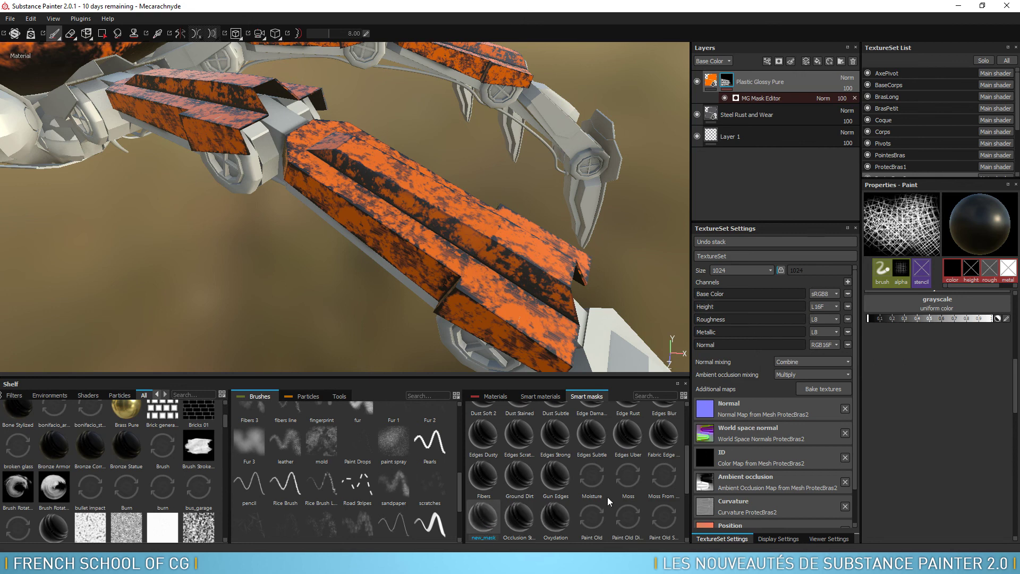
{"action": "scroll", "coordinate": [638, 441], "scroll_direction": "down", "scroll_amount": 2}
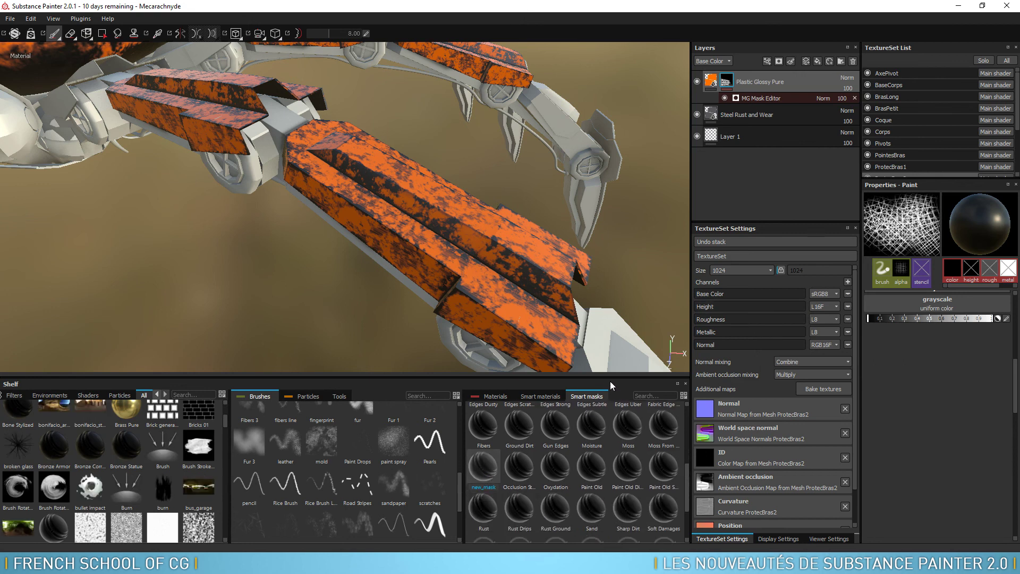
{"action": "right_click", "coordinate": [488, 465]}
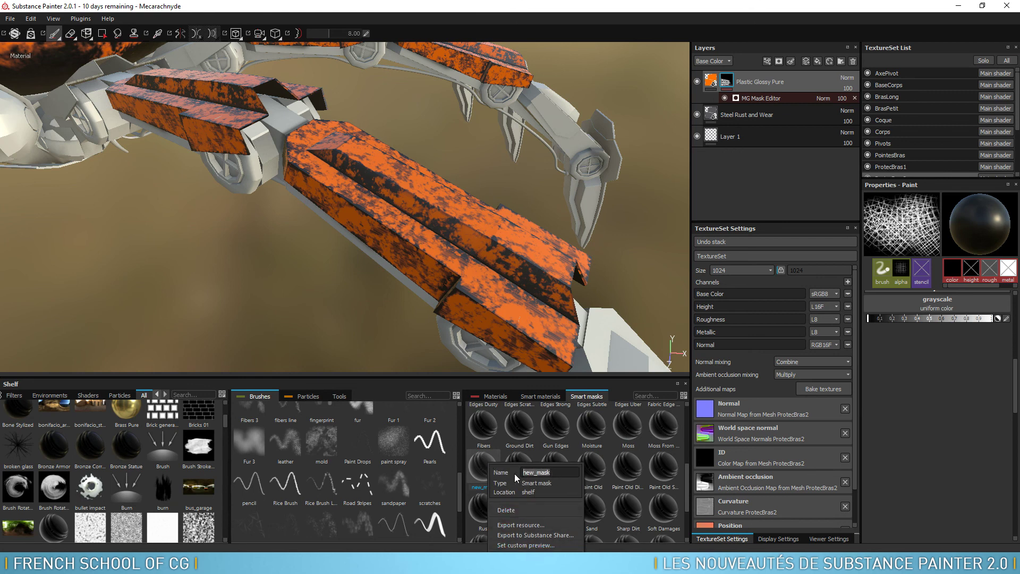
{"action": "type", "text": "test_tuto"}
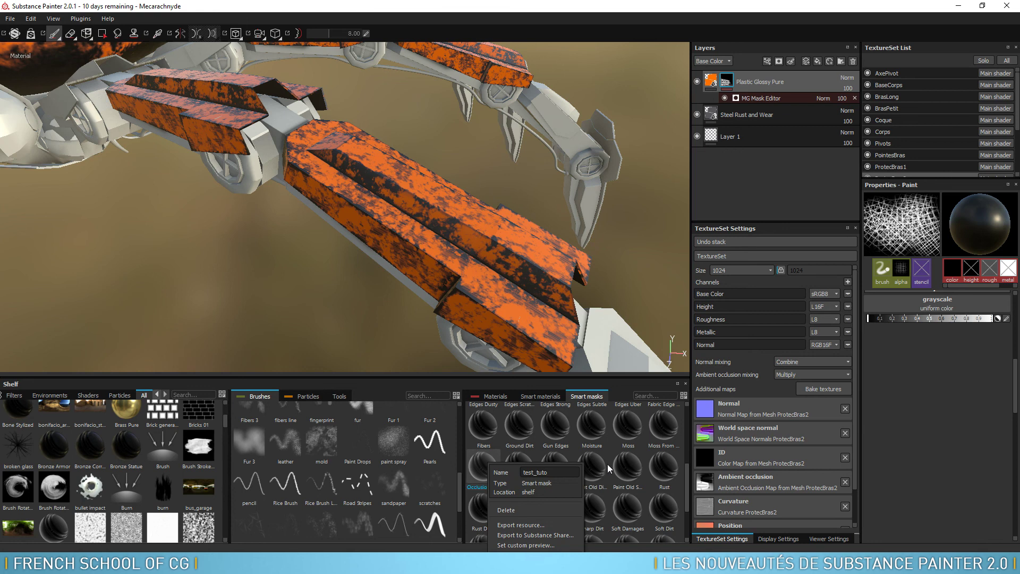
{"action": "left_click_drag", "start_coordinate": [687, 479], "coordinate": [686, 508]}
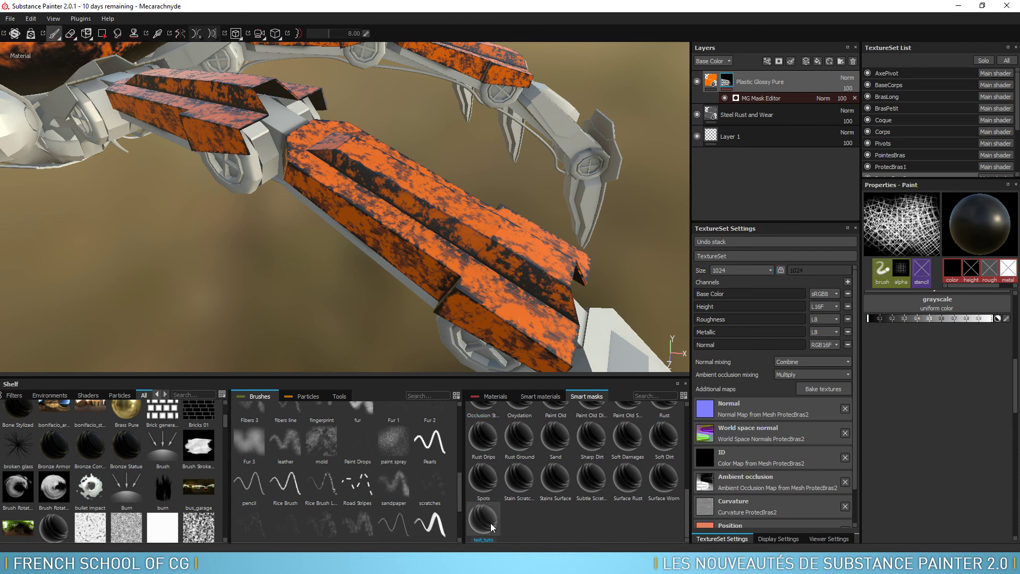
{"action": "mouse_move", "coordinate": [234, 273]}
{"action": "left_mouse_down", "text": "alt"}
{"action": "mouse_move", "coordinate": [296, 278]}
{"action": "mouse_move", "coordinate": [179, 284]}
{"action": "mouse_move", "coordinate": [467, 292]}
{"action": "mouse_move", "coordinate": [410, 308]}
{"action": "mouse_move", "coordinate": [474, 396]}
{"action": "left_mouse_up", "text": "alt"}
Switch to the Corps texture set and delete MG Dirt and MG Metal Edge Wear from its mask.
{"action": "key", "text": "f"}
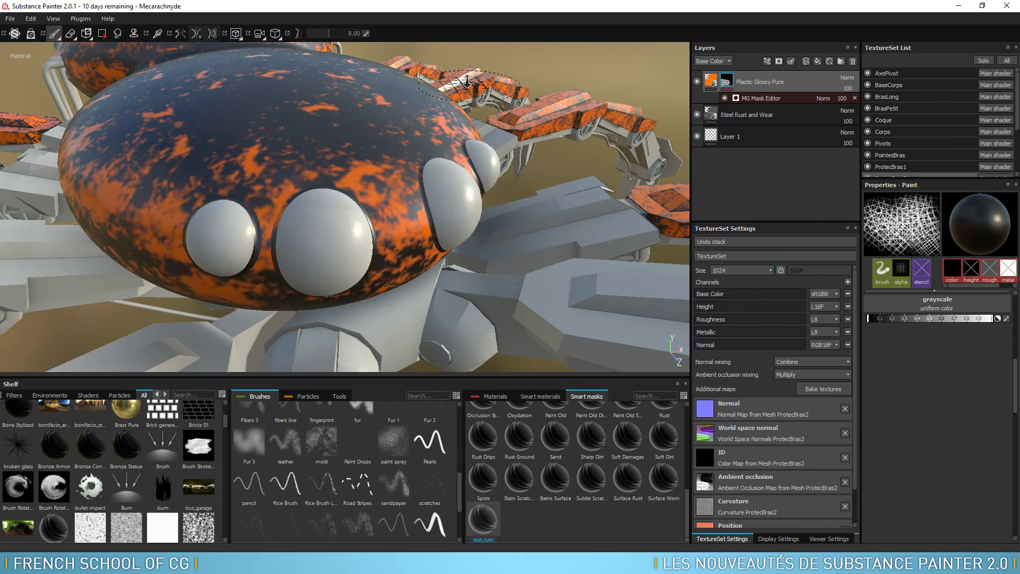
{"action": "mouse_move", "coordinate": [329, 178]}
{"action": "left_mouse_down", "text": "alt"}
{"action": "mouse_move", "coordinate": [478, 26]}
{"action": "mouse_move", "coordinate": [497, 122]}
{"action": "mouse_move", "coordinate": [627, 101]}
{"action": "left_mouse_up", "text": "alt"}
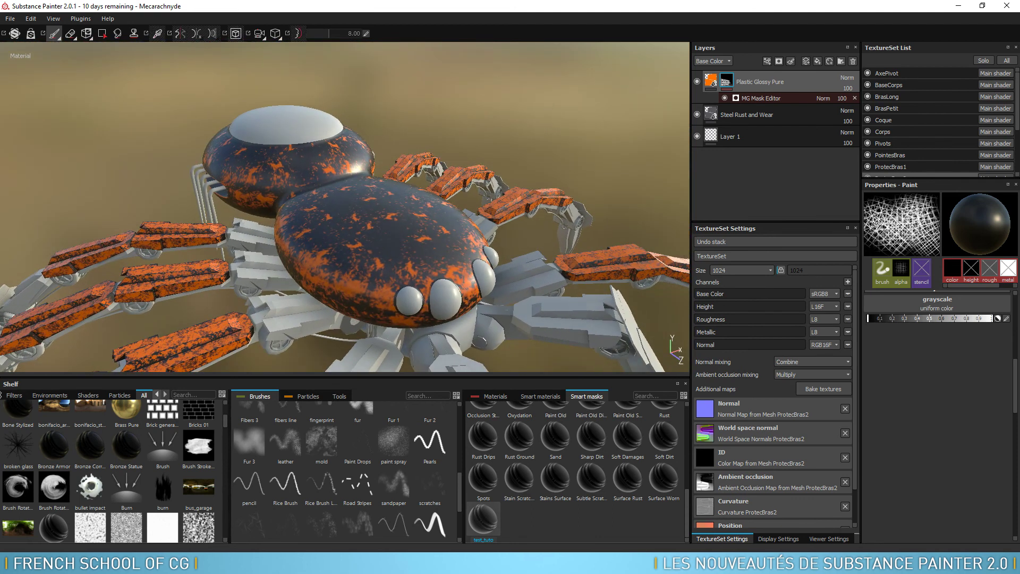
{"action": "left_click", "coordinate": [886, 131]}
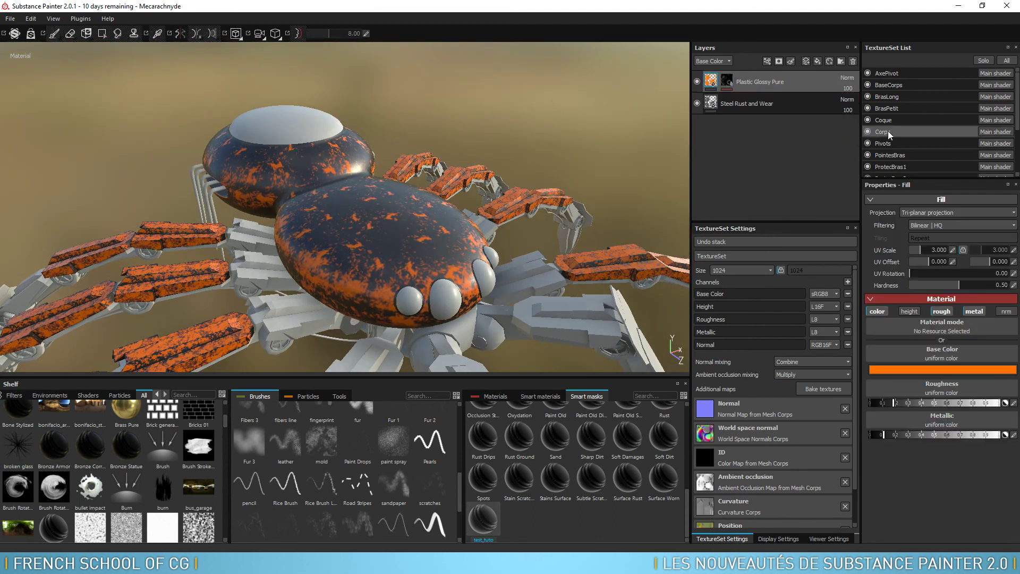
{"action": "left_click", "coordinate": [728, 81]}
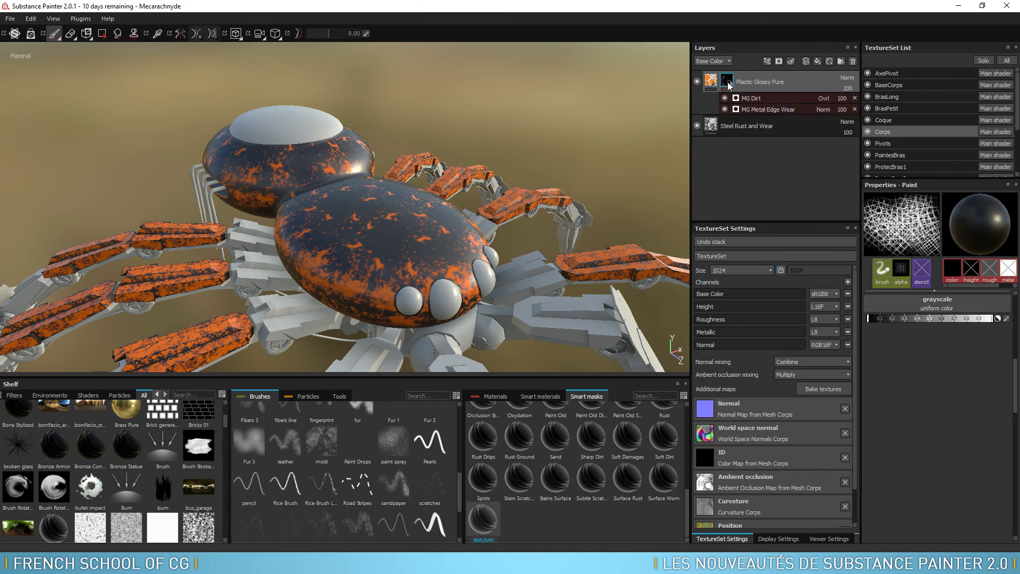
{"action": "left_click", "coordinate": [777, 100]}
{"action": "right_click", "coordinate": [778, 99]}
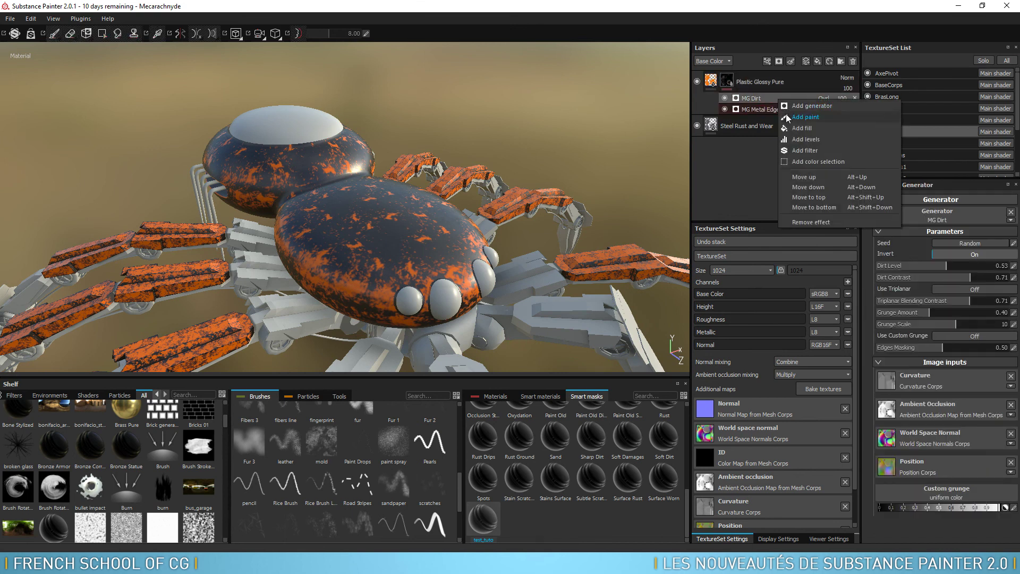
{"action": "left_click", "coordinate": [774, 96]}
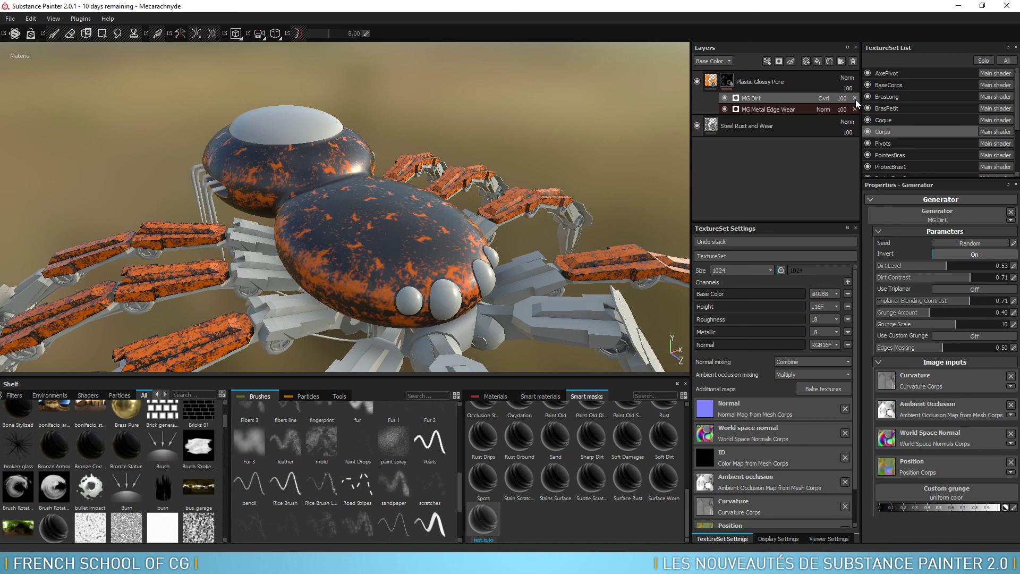
{"action": "left_click", "coordinate": [855, 97]}
{"action": "left_click", "coordinate": [854, 97]}
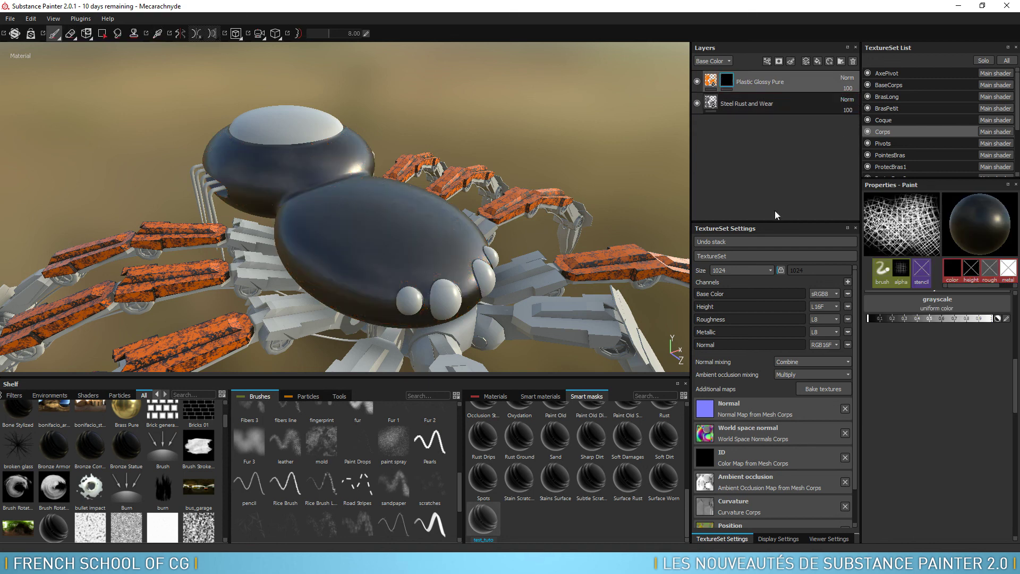
Apply the test_tuto smart mask to the body's plastic layer and inspect the result.
{"action": "mouse_move", "coordinate": [483, 519]}
{"action": "left_mouse_down"}
{"action": "mouse_move", "coordinate": [615, 337]}
{"action": "mouse_move", "coordinate": [728, 81]}
{"action": "left_mouse_up"}
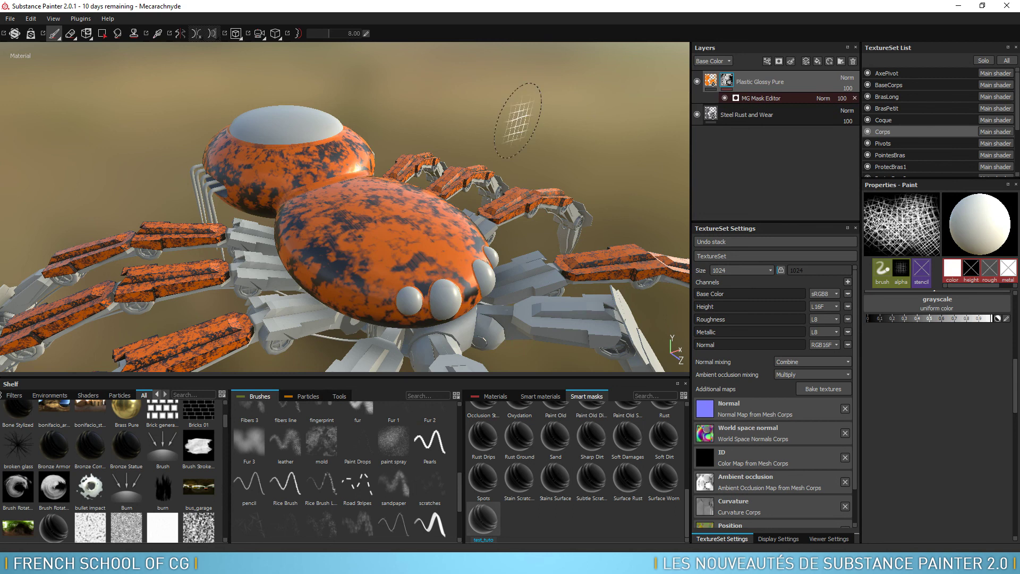
{"action": "mouse_move", "coordinate": [410, 103]}
{"action": "left_mouse_down", "text": "alt"}
{"action": "mouse_move", "coordinate": [504, 117]}
{"action": "mouse_move", "coordinate": [498, 153]}
{"action": "left_mouse_up", "text": "alt"}
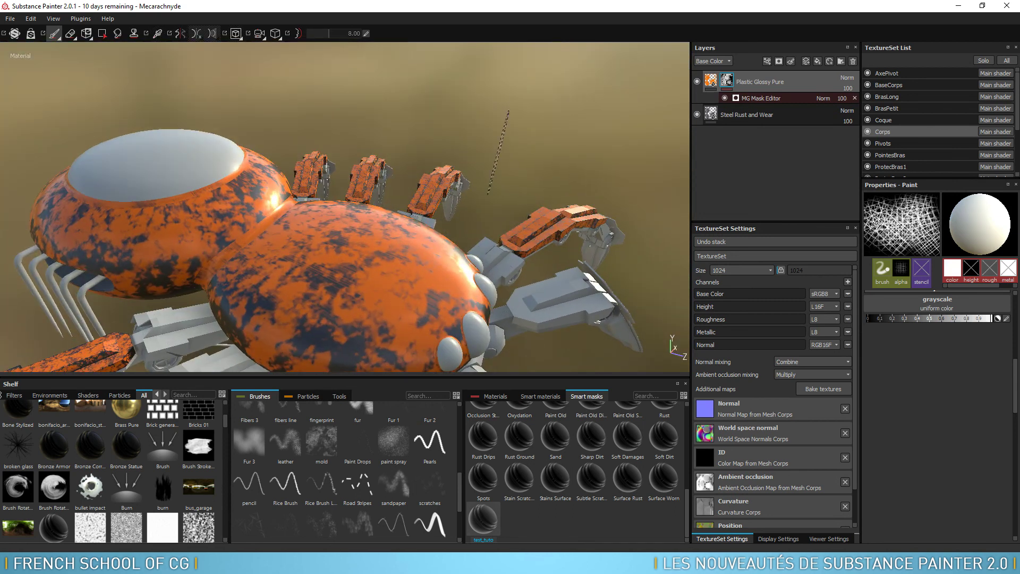
{"action": "left_click_drag", "start_coordinate": [552, 127], "coordinate": [590, 255], "text": "alt"}
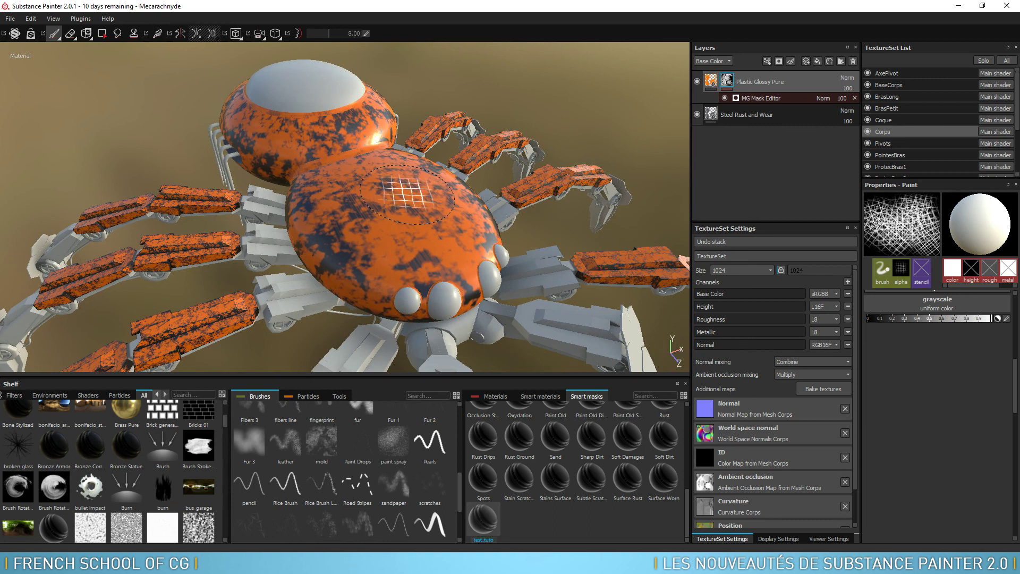
{"action": "left_click", "coordinate": [765, 99]}
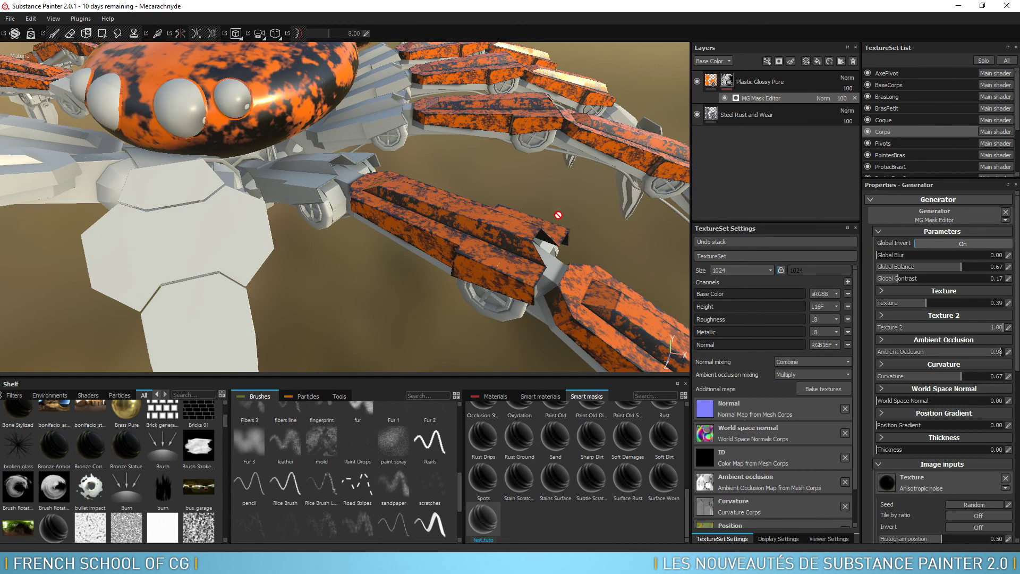
{"action": "left_click_drag", "start_coordinate": [558, 215], "coordinate": [570, 227], "text": "alt"}
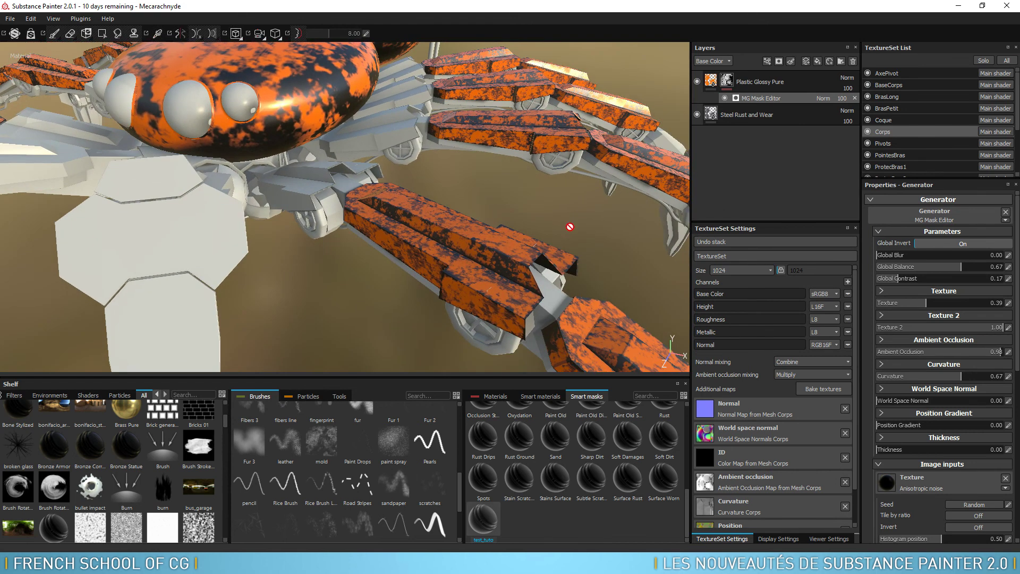